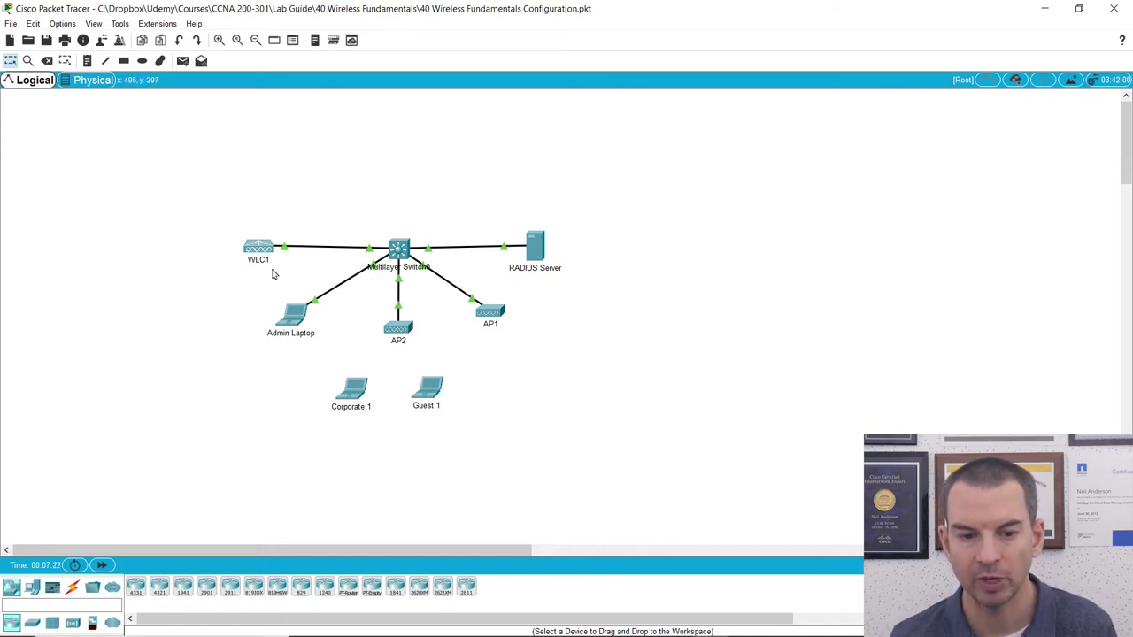
Open Multilayer Switch0's device window maximized to full screen, showing its CLI console.
mouse_move(273, 276)
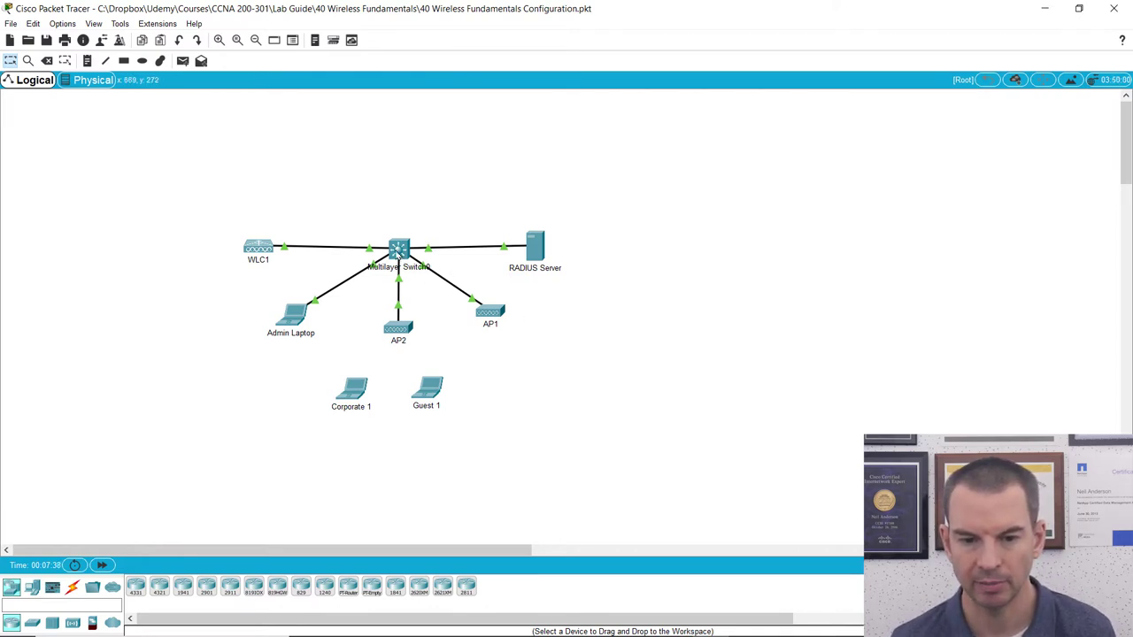
left_click(398, 253)
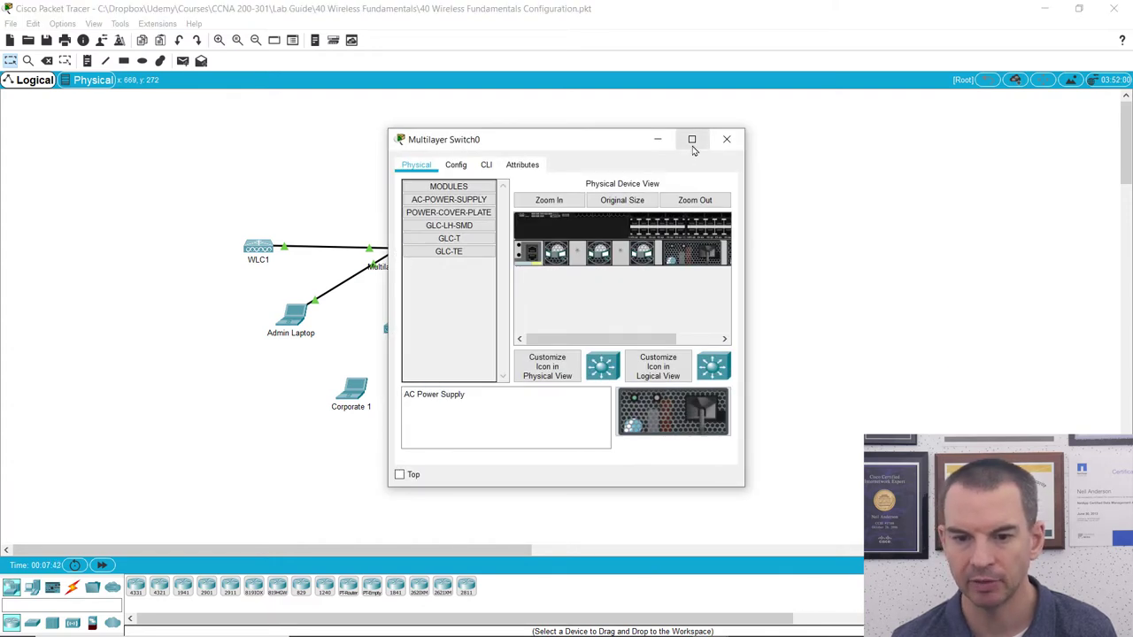
left_click_drag(586, 149, 776, 83)
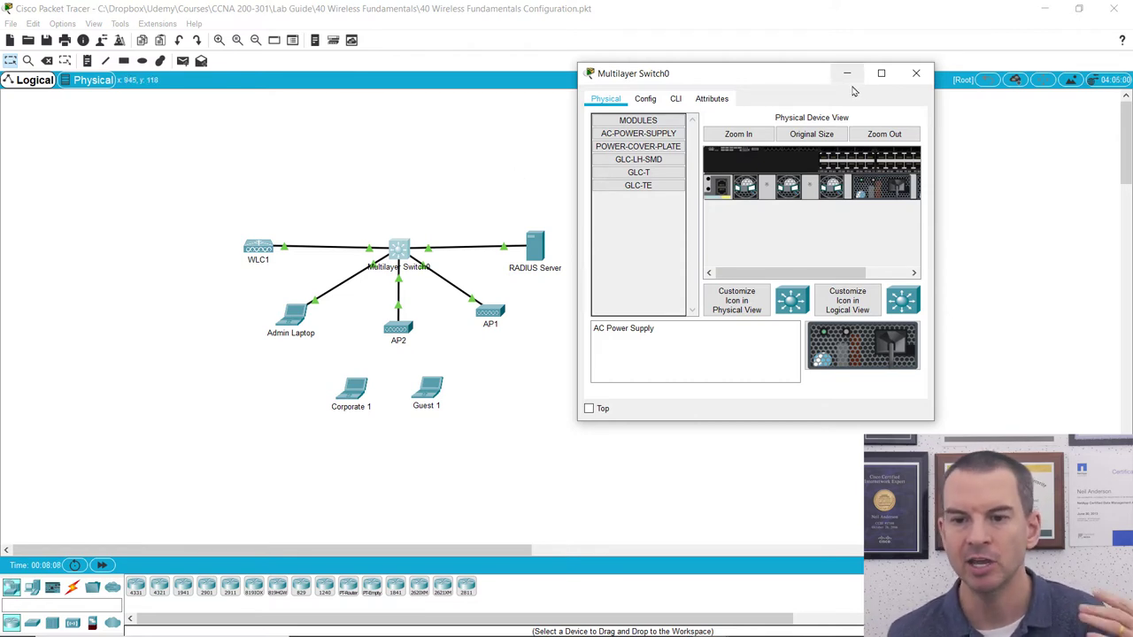
left_click(880, 72)
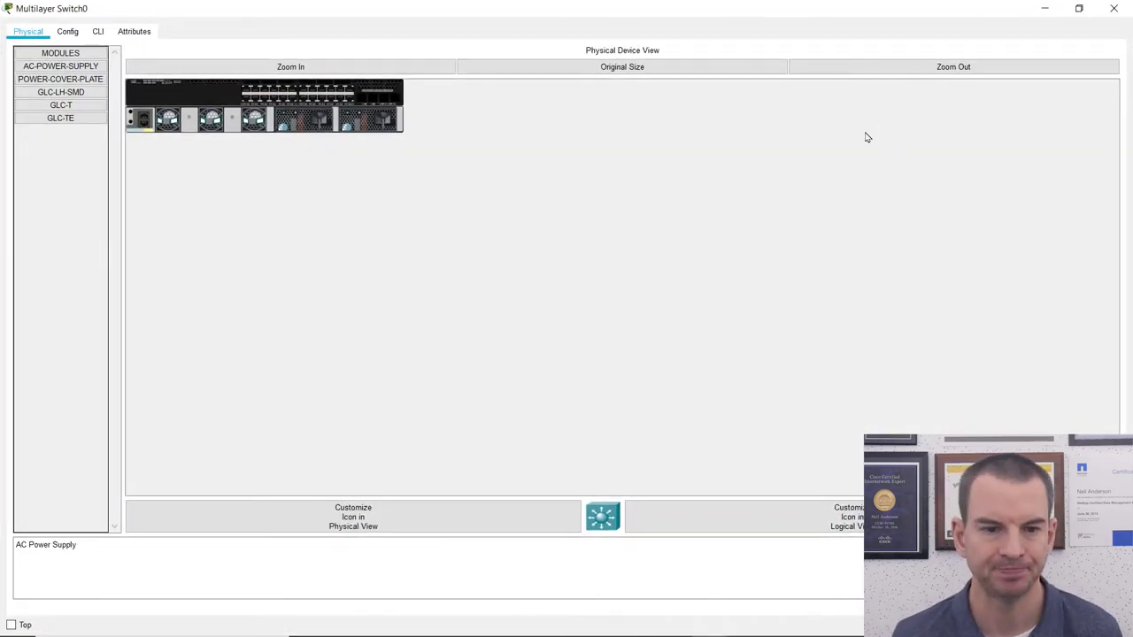
left_click(99, 32)
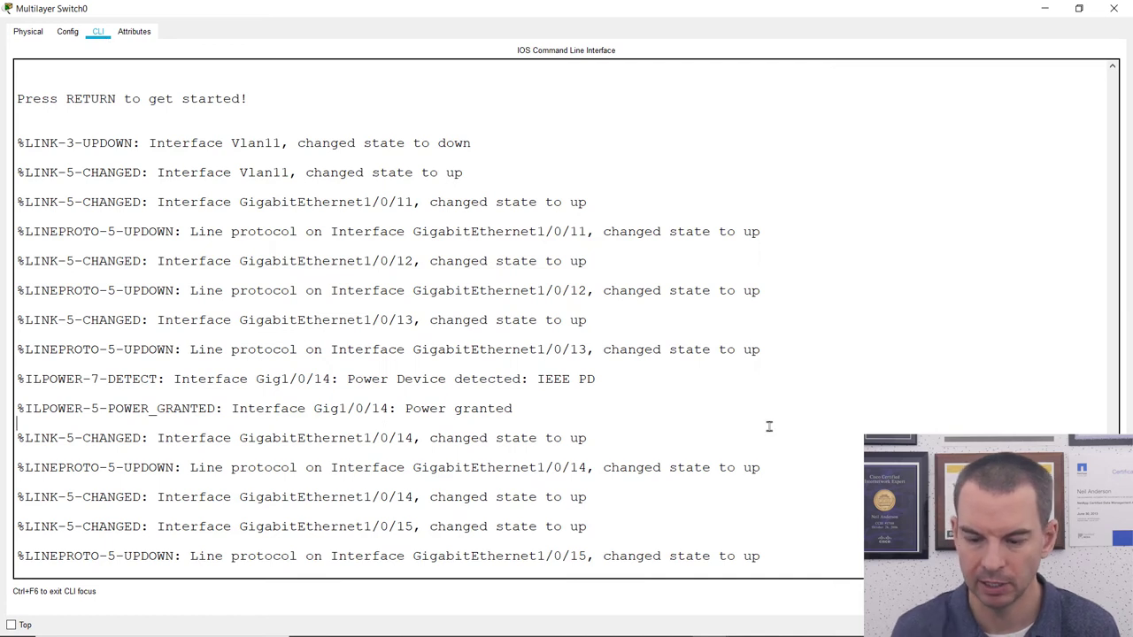
Enter privileged mode with en and global configuration mode with config t on the switch.
key("Return")
type("en")
key("Return")
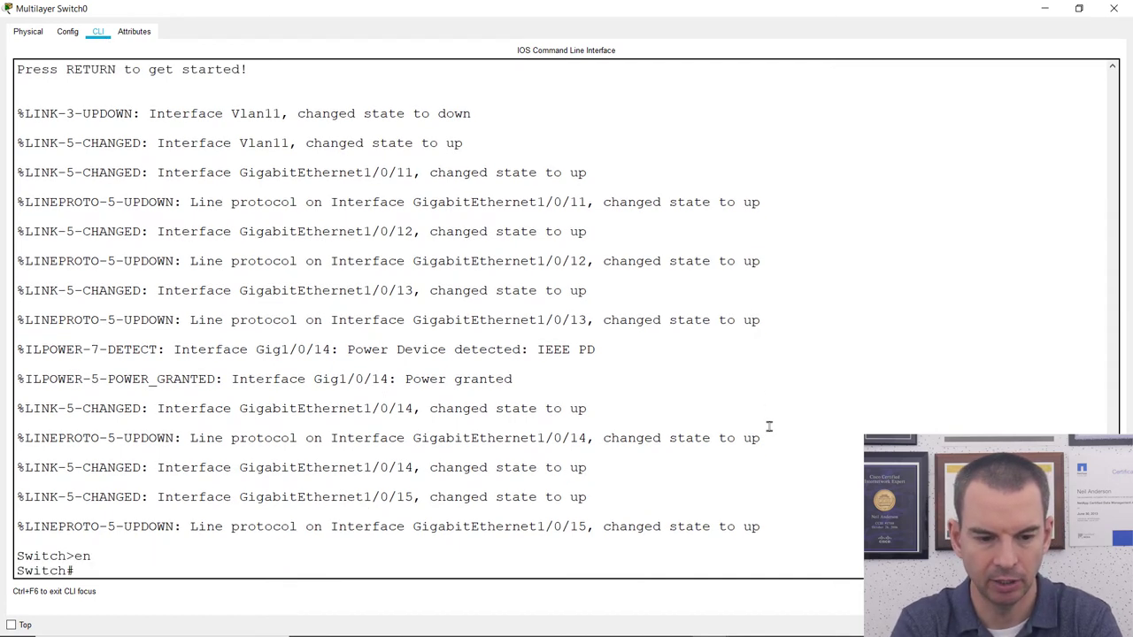
type("config t")
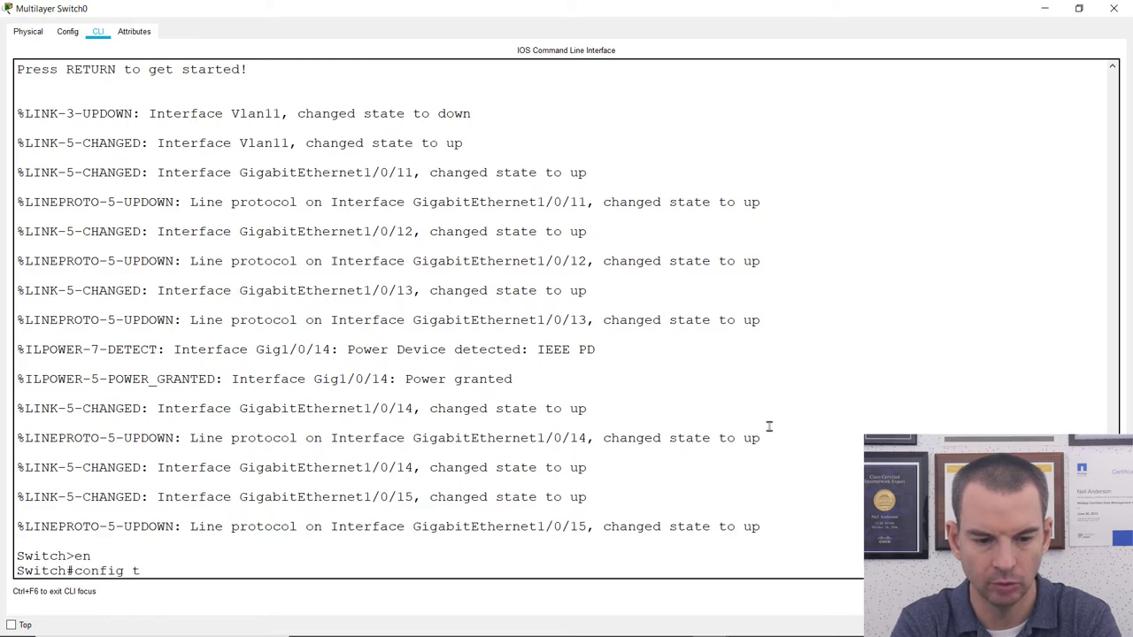
key("Return")
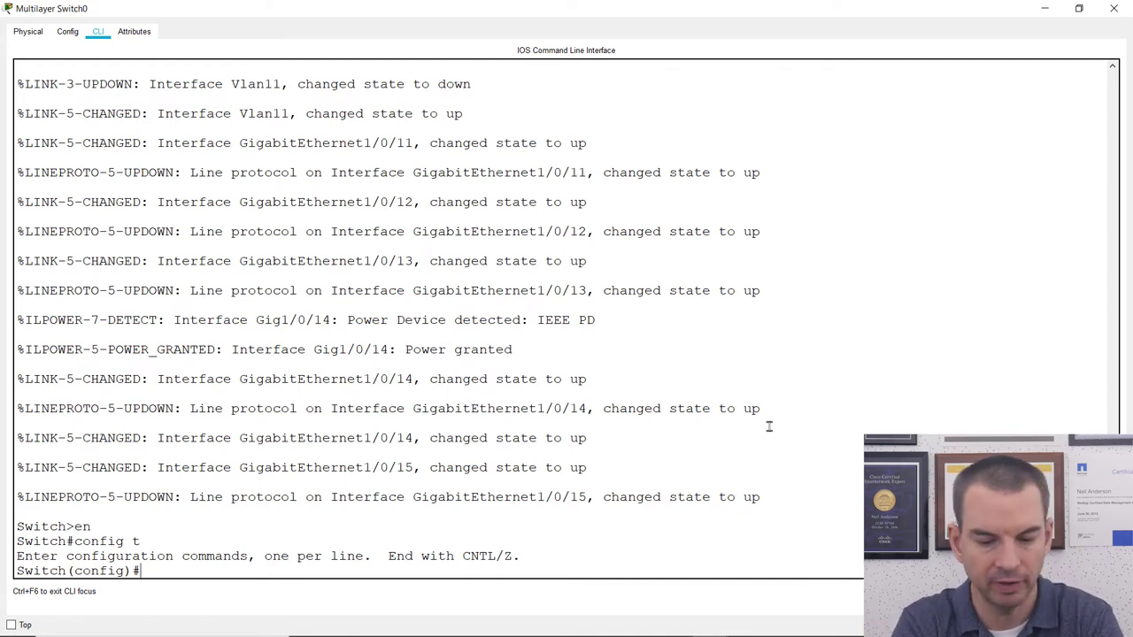
type("vlan")
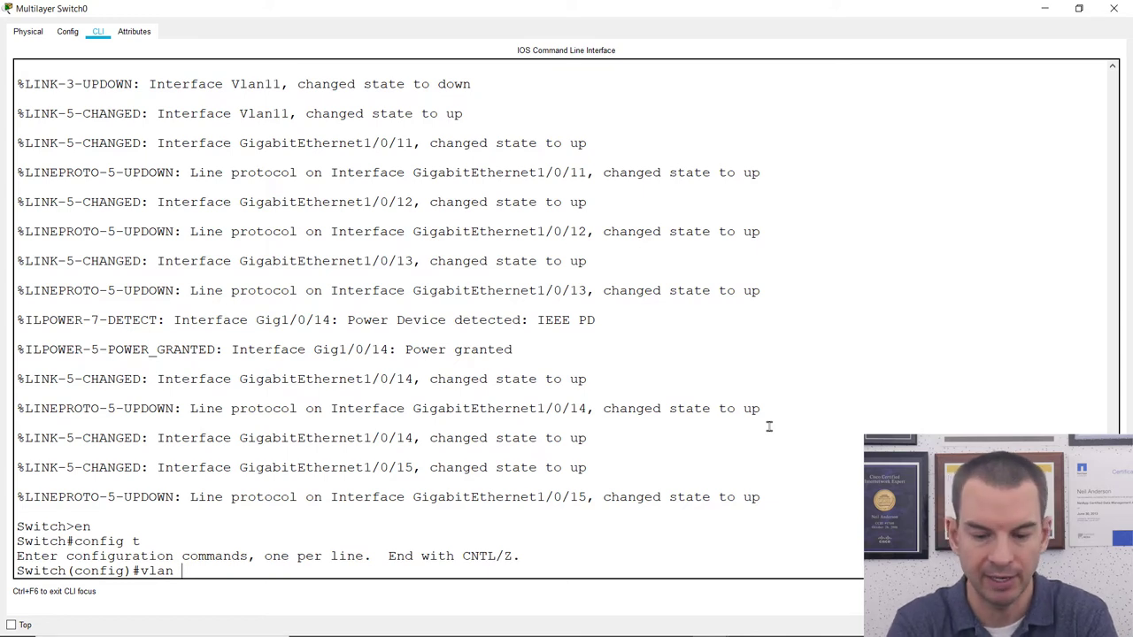
Create VLAN 10 named Management and enter its interface vlan 10 configuration.
type("10")
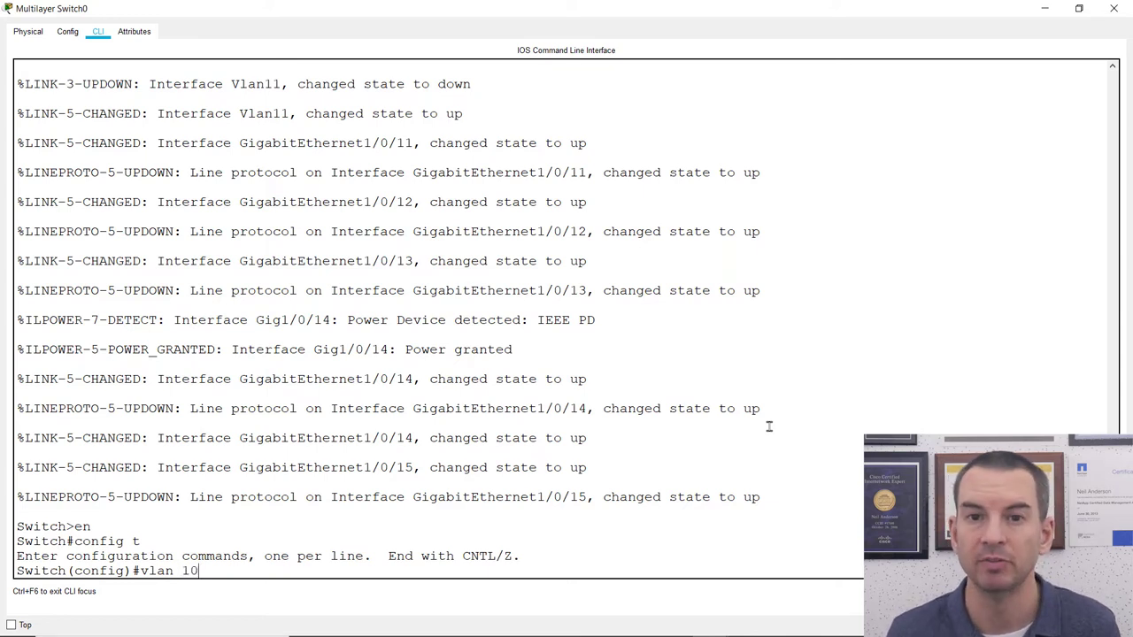
key("Return")
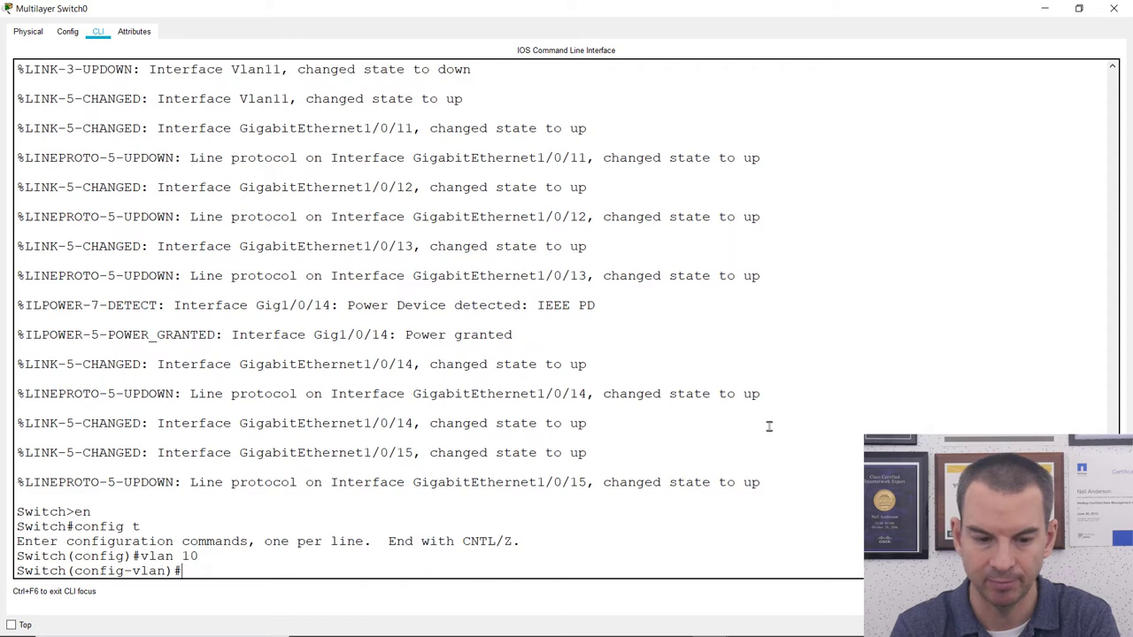
type("n")
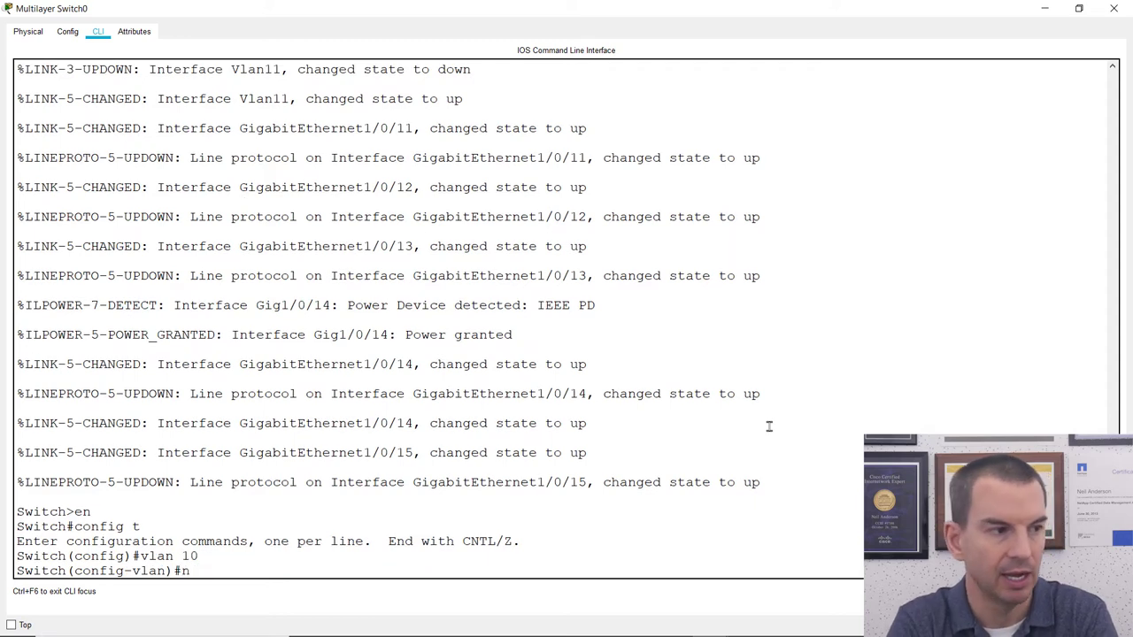
type("ame Management")
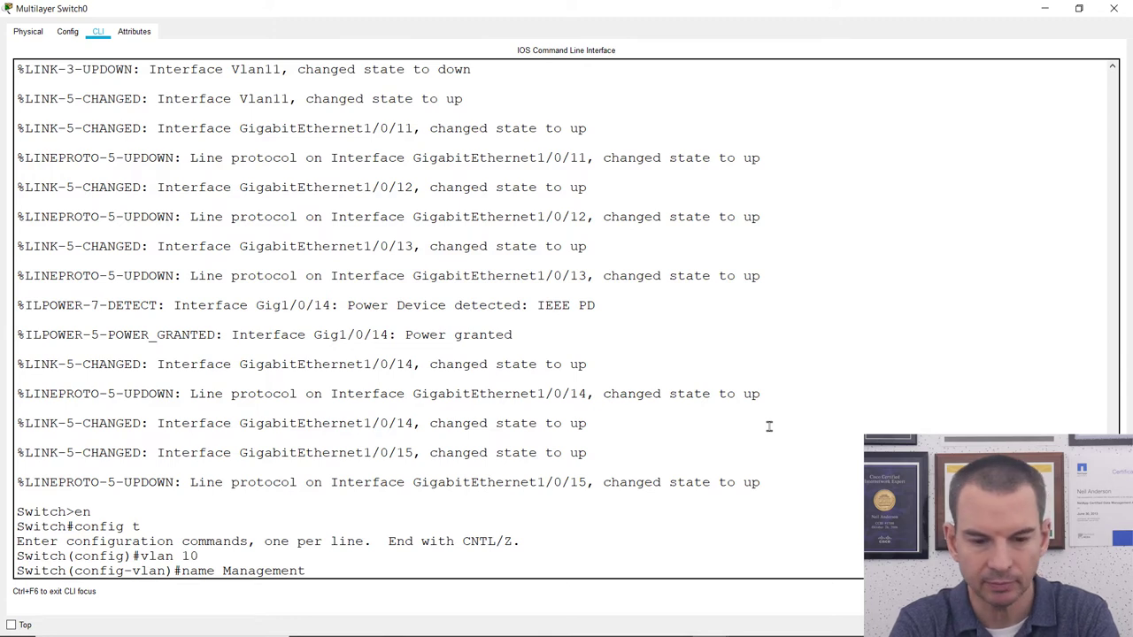
key("Return")
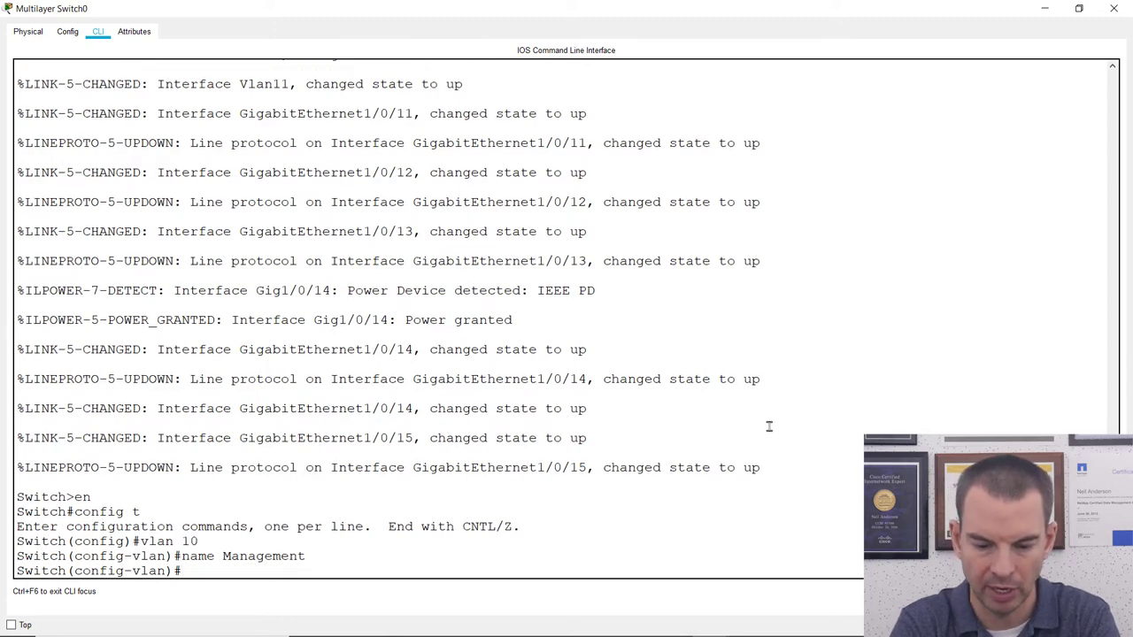
type("i")
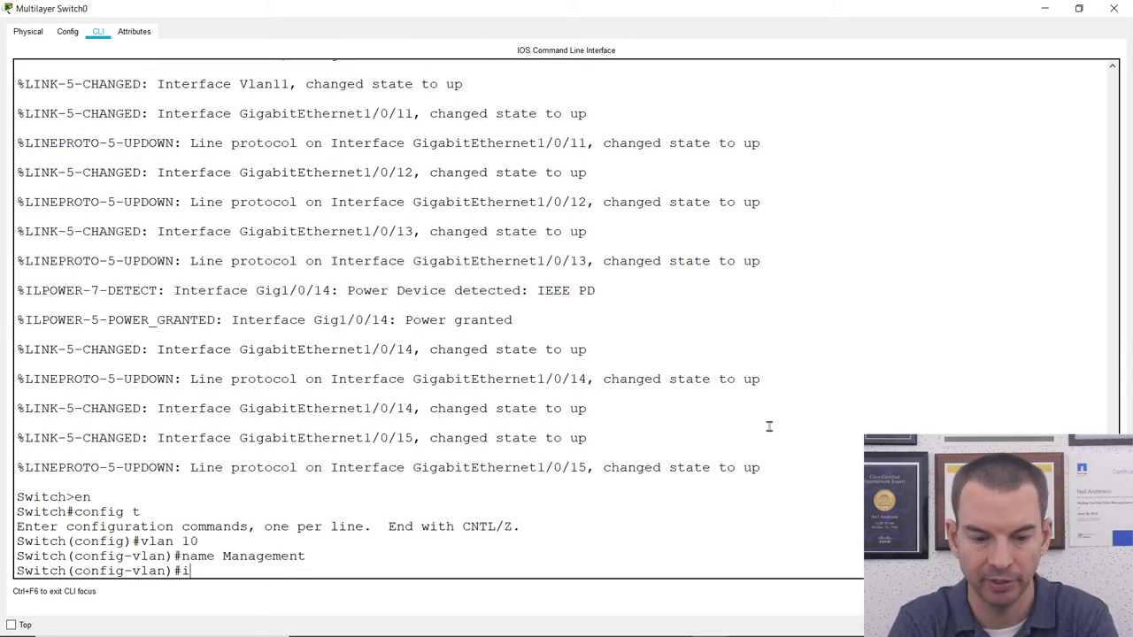
type("nte")
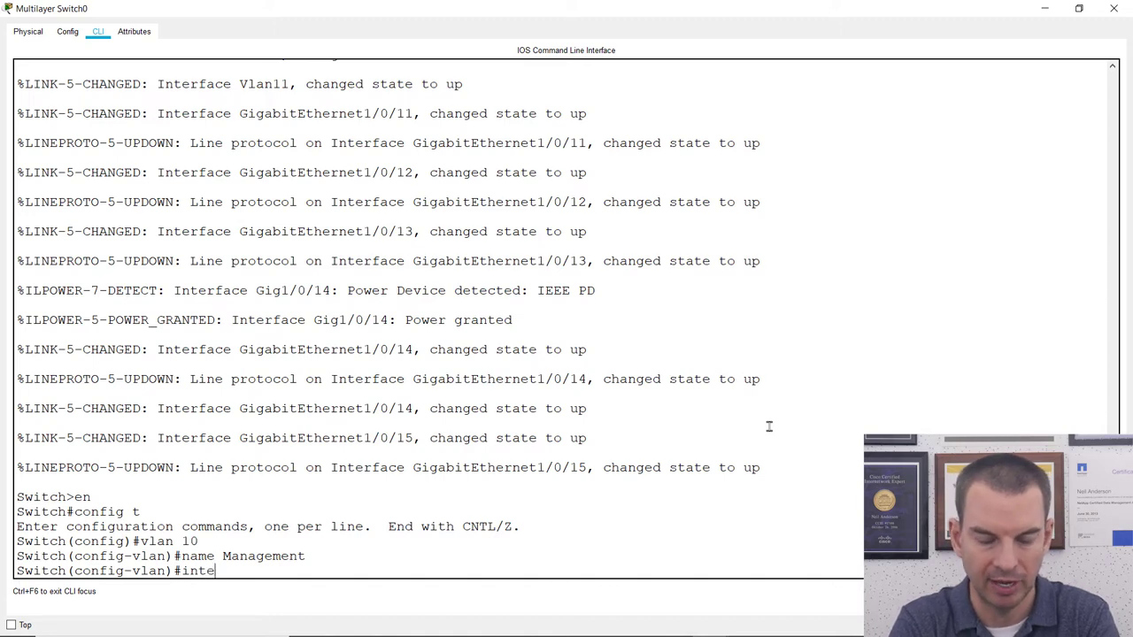
type("rface vlan 10")
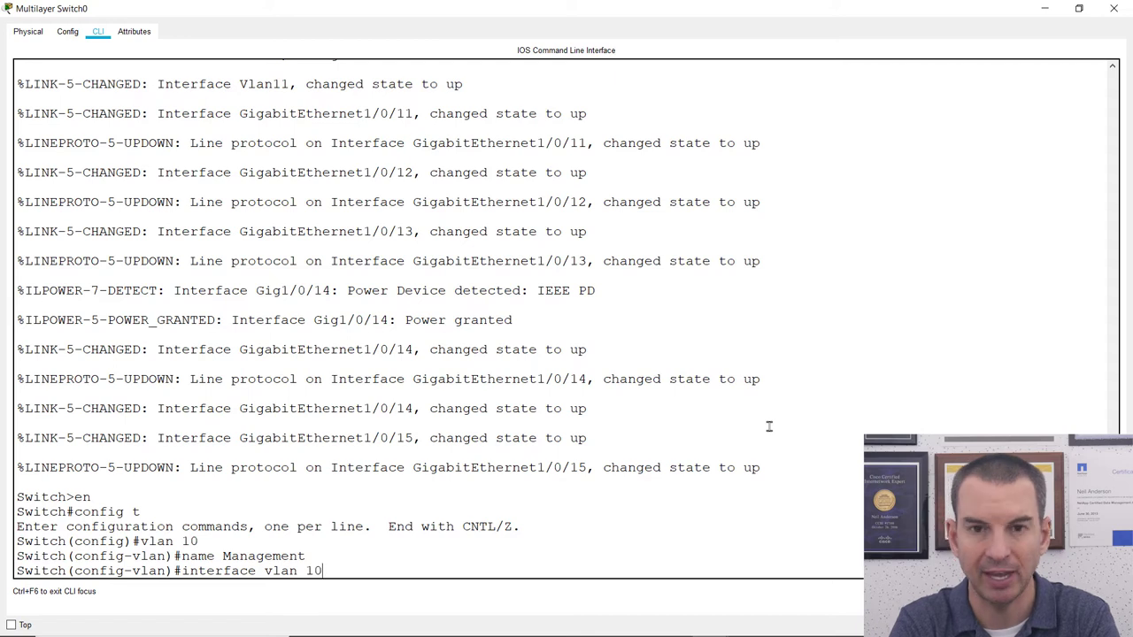
key("Return")
key("Return")
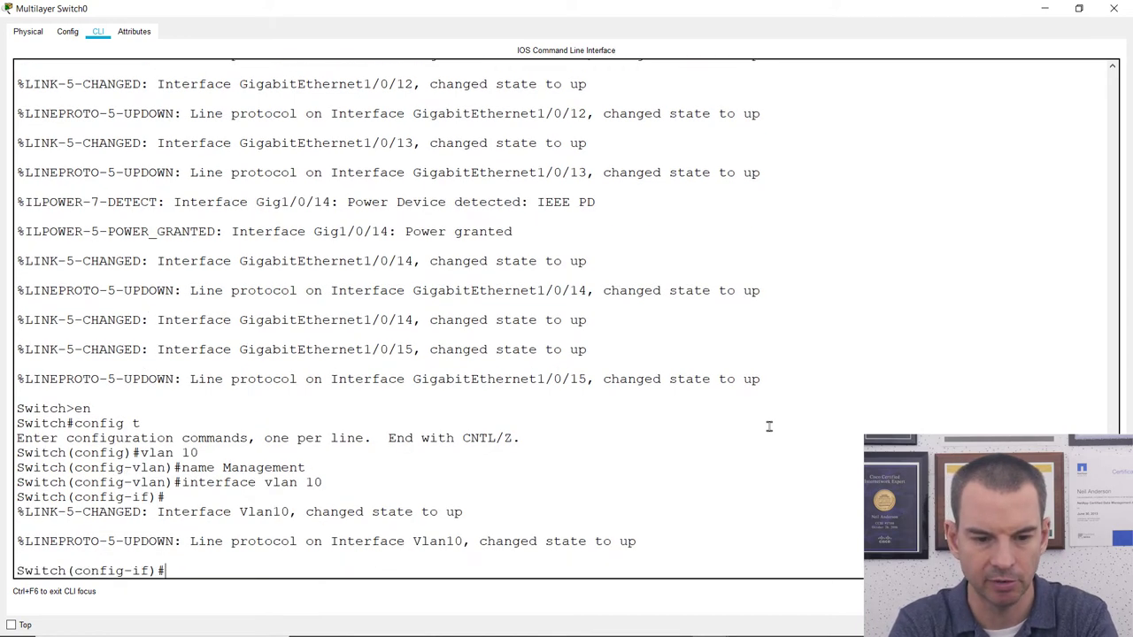
Assign interface Vlan10 the address 192.168.10.1 255.255.255.0, then exit to global configuration.
type("ip addd")
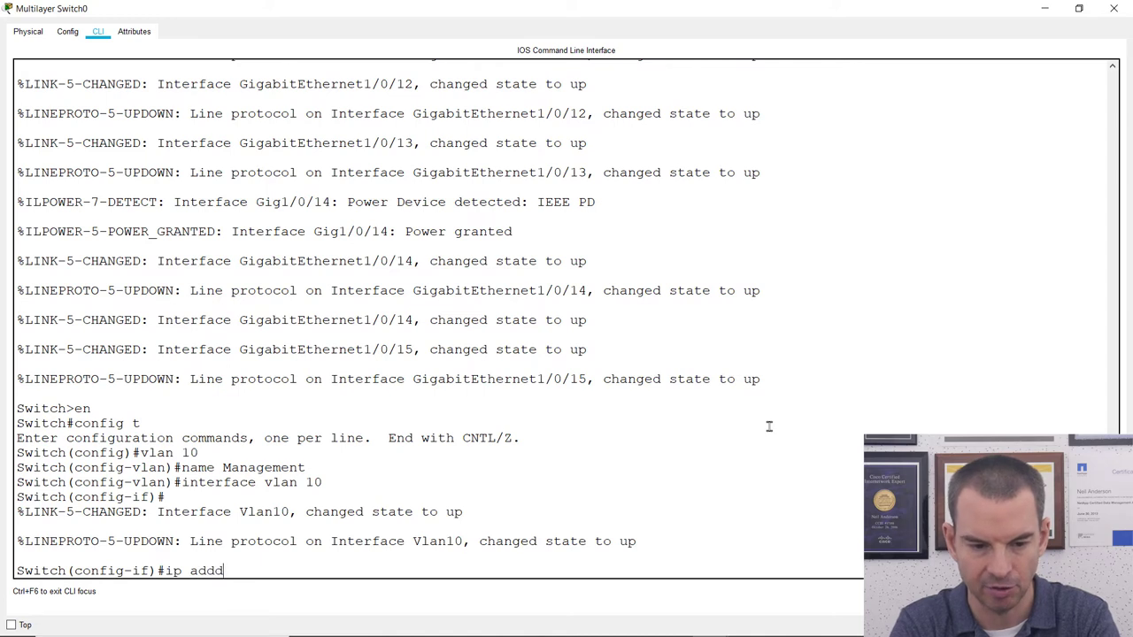
key("BackSpace")
type("res")
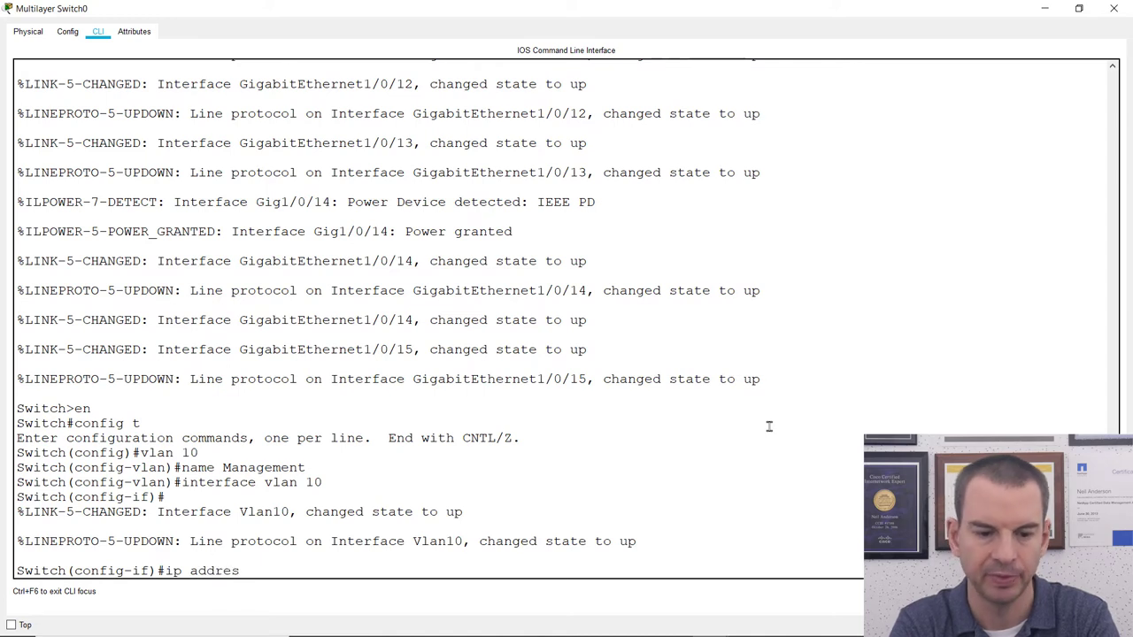
type("s 192.16")
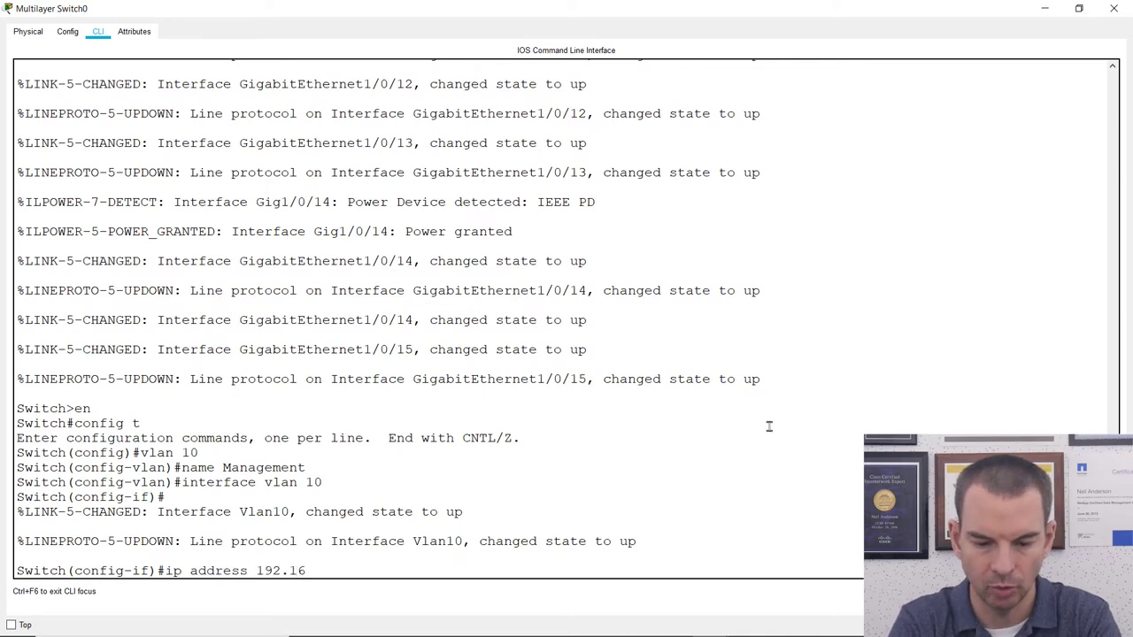
type("8.")
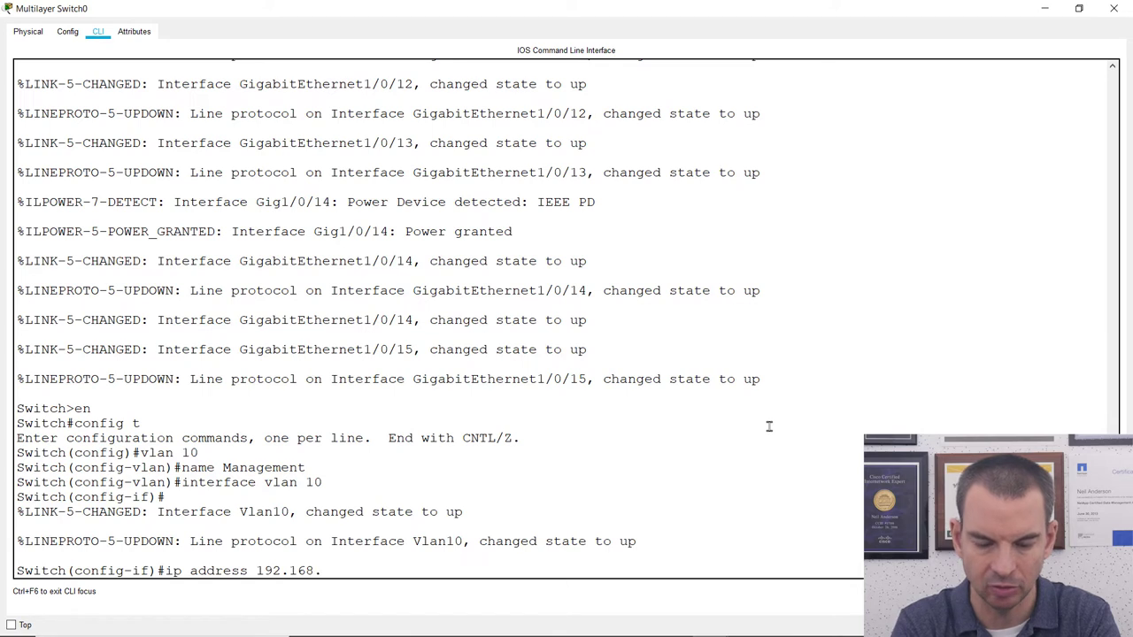
type("10")
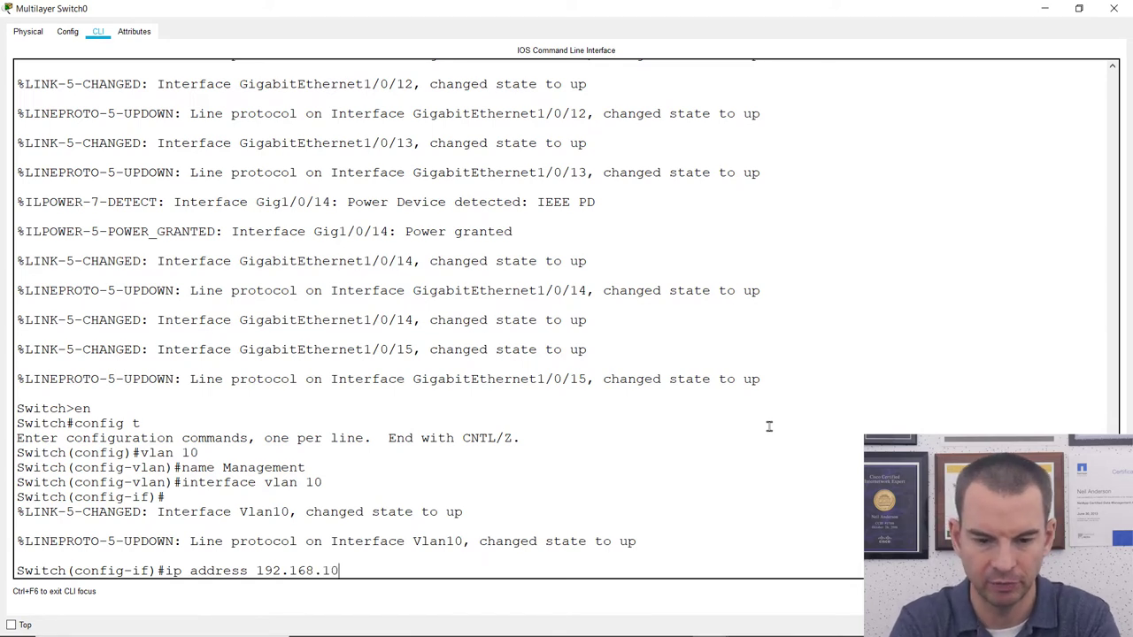
type(".")
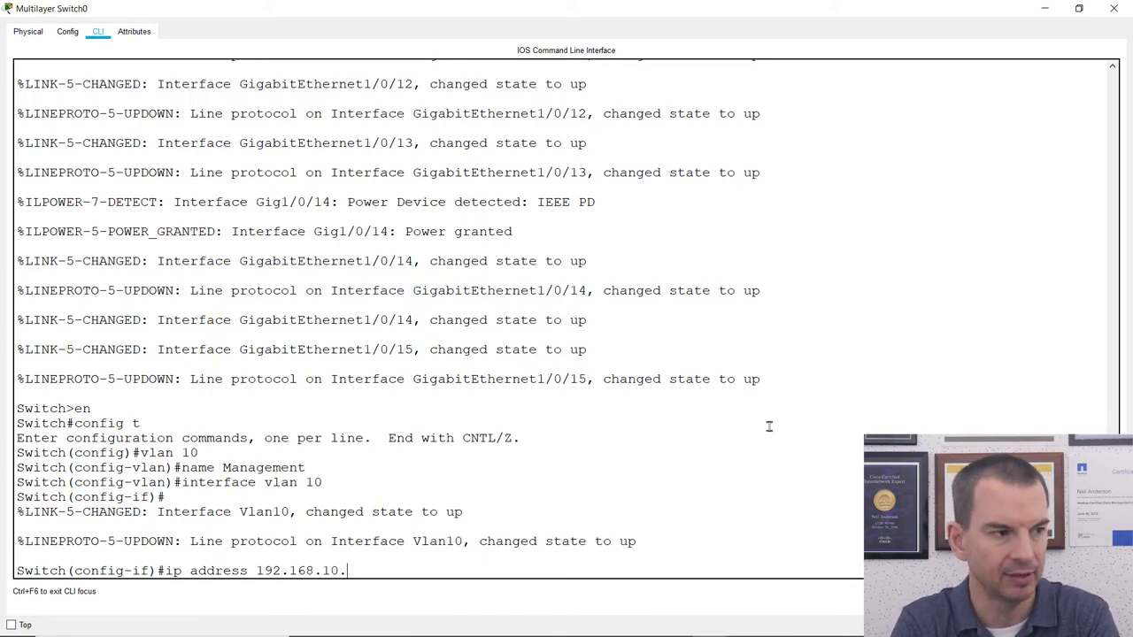
type("1")
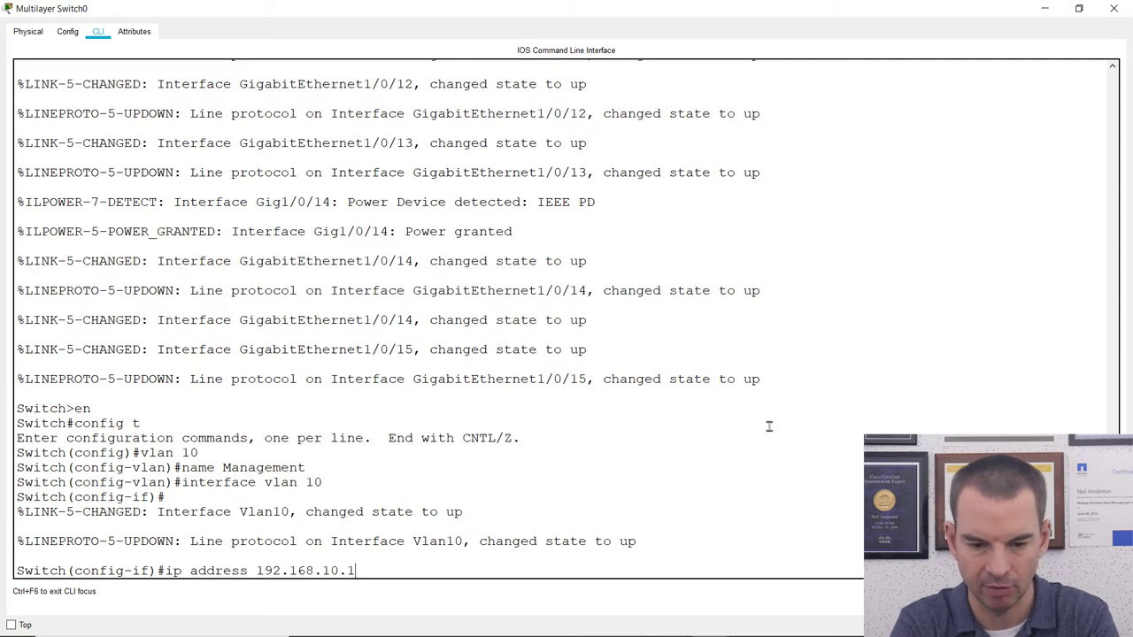
type(" 255.255.255.")
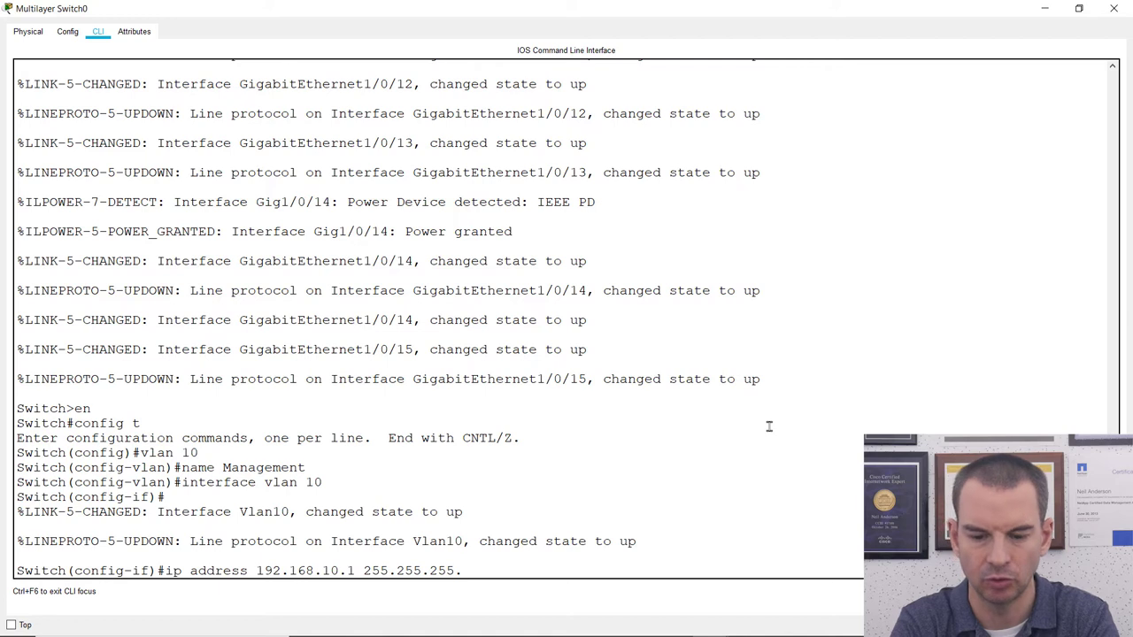
type("0")
key("Return")
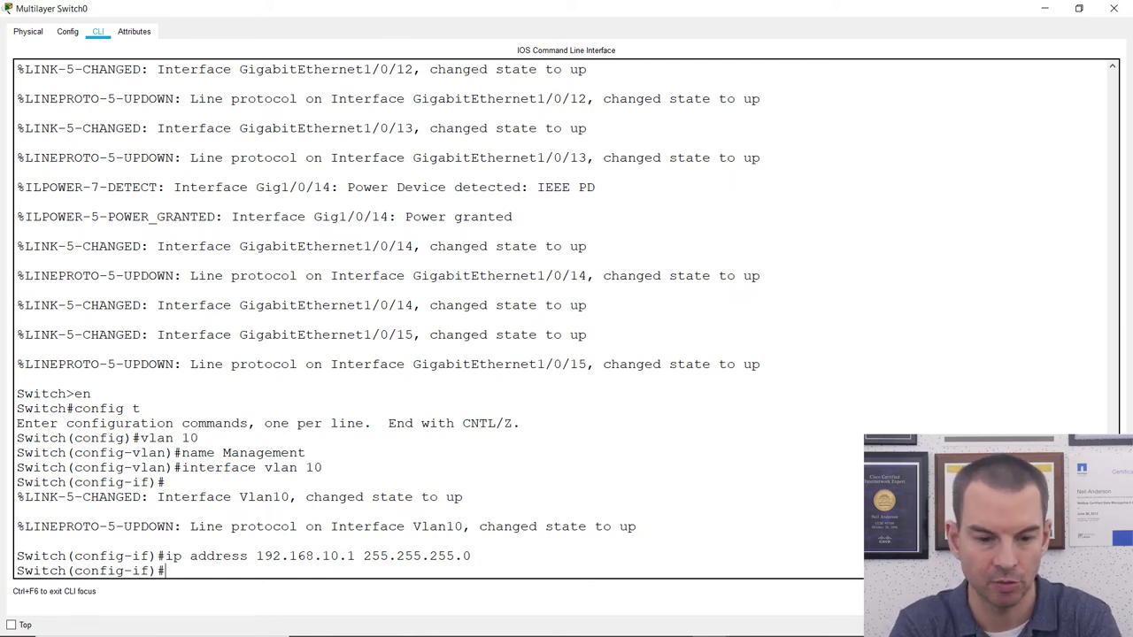
type("exit")
key("Return")
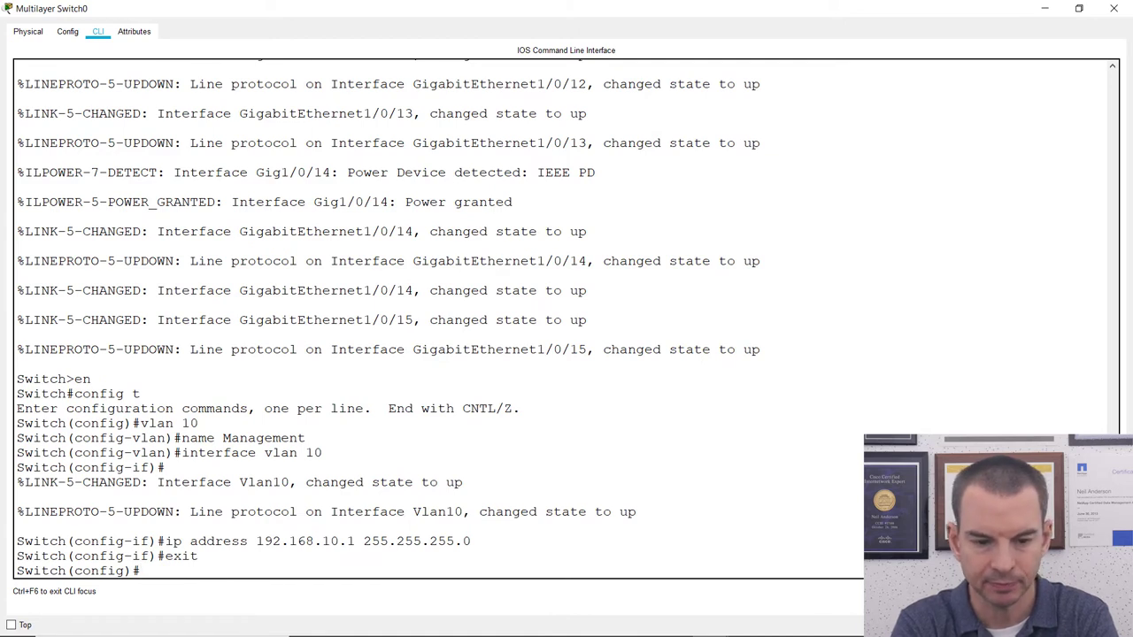
Run ip dhcp excluded-address 192.168.10.1 192.168.10.100 to reserve those addresses from DHCP.
left_click_drag(492, 541, 255, 540)
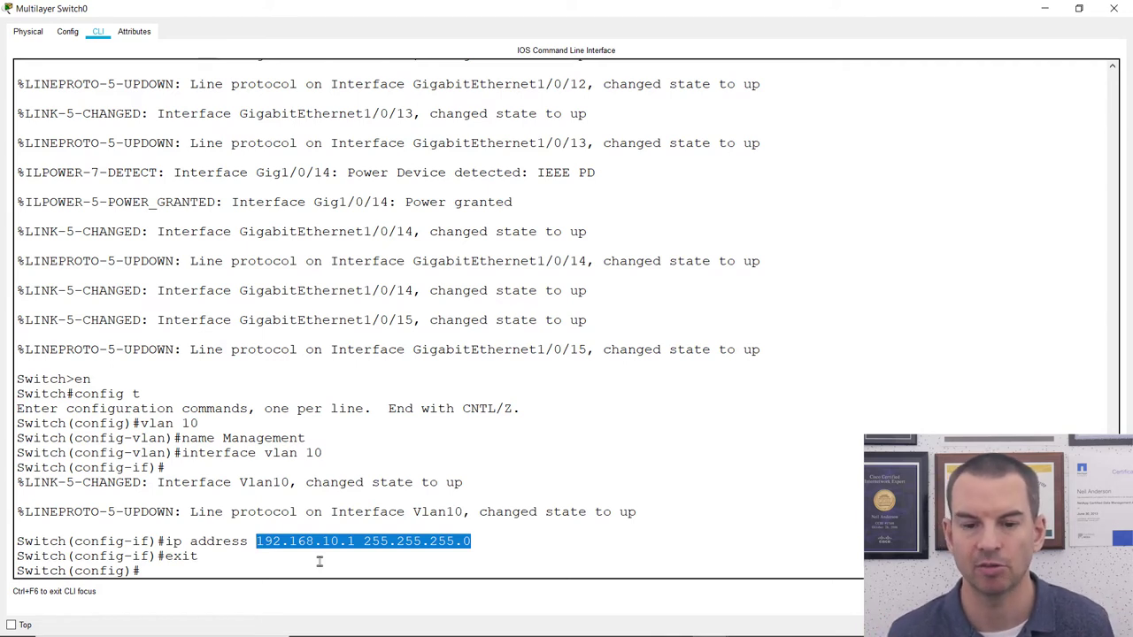
left_click(246, 559)
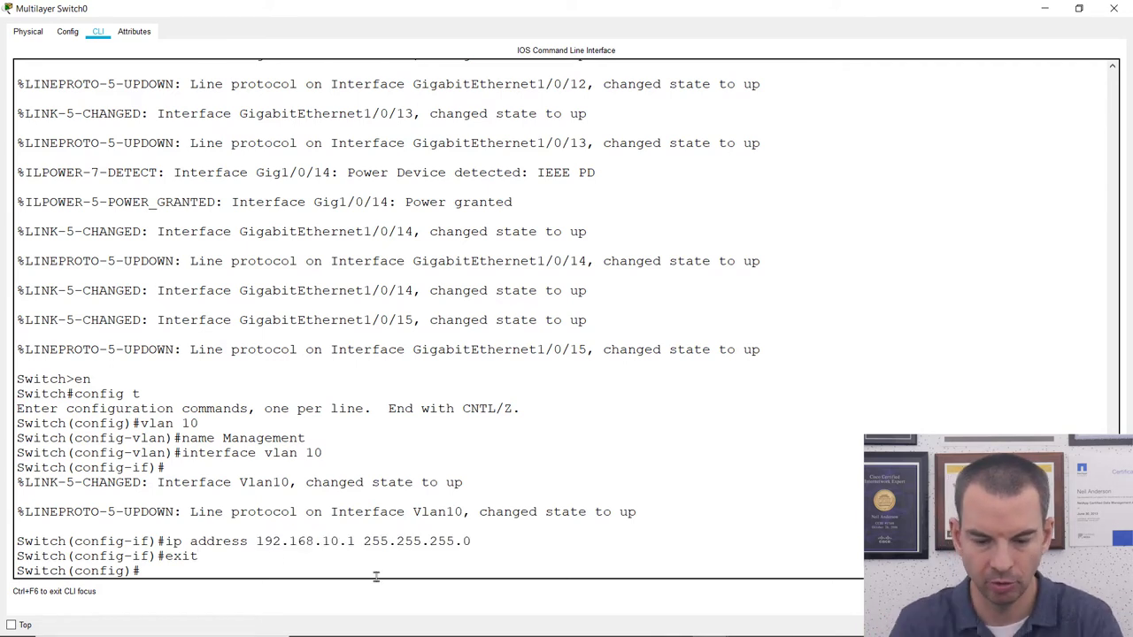
type("ip d")
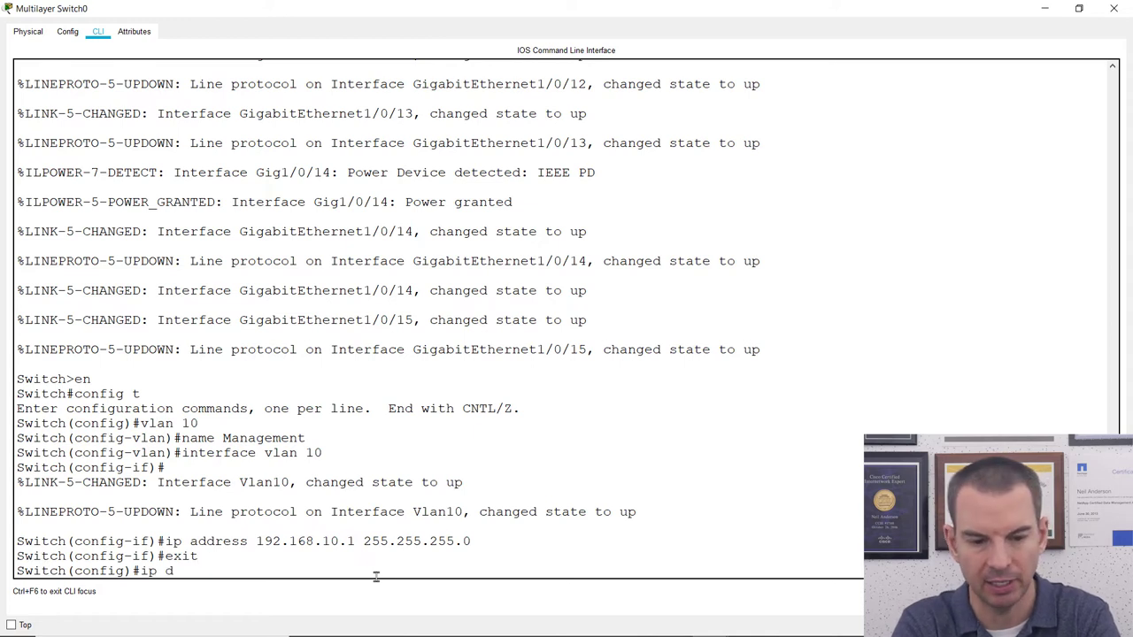
type("hcp excl")
key("Tab")
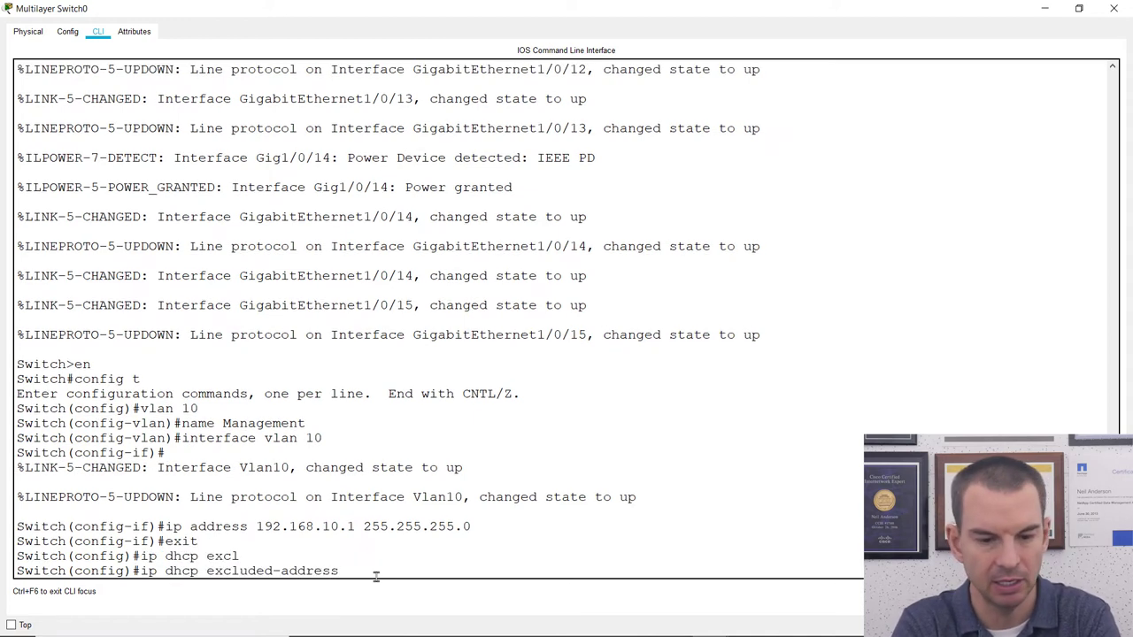
type("192.")
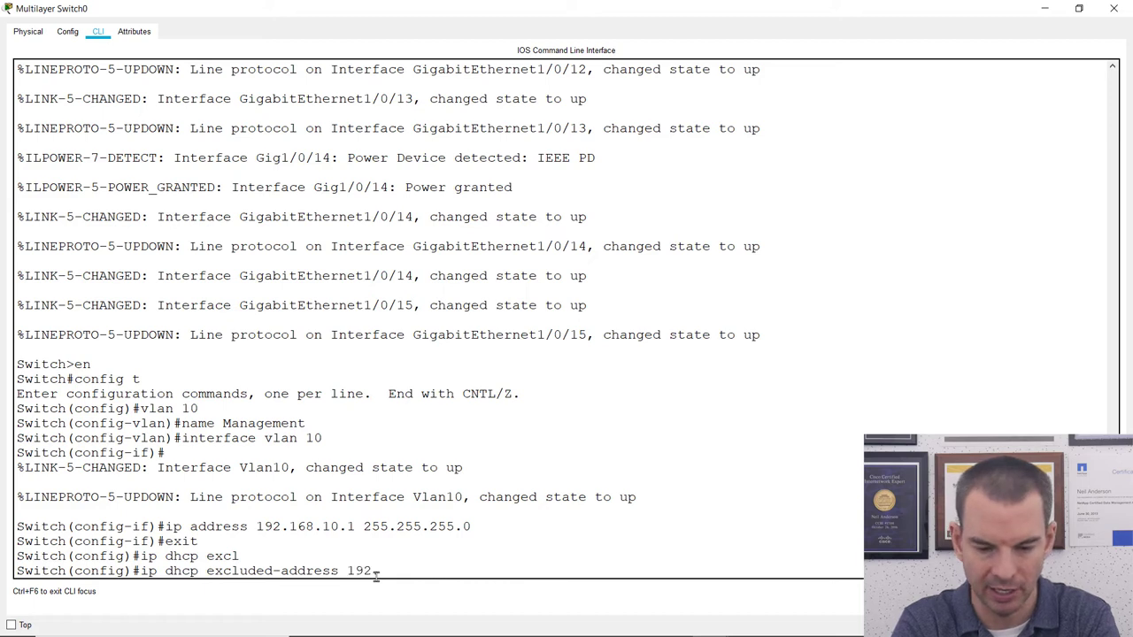
type("168.0")
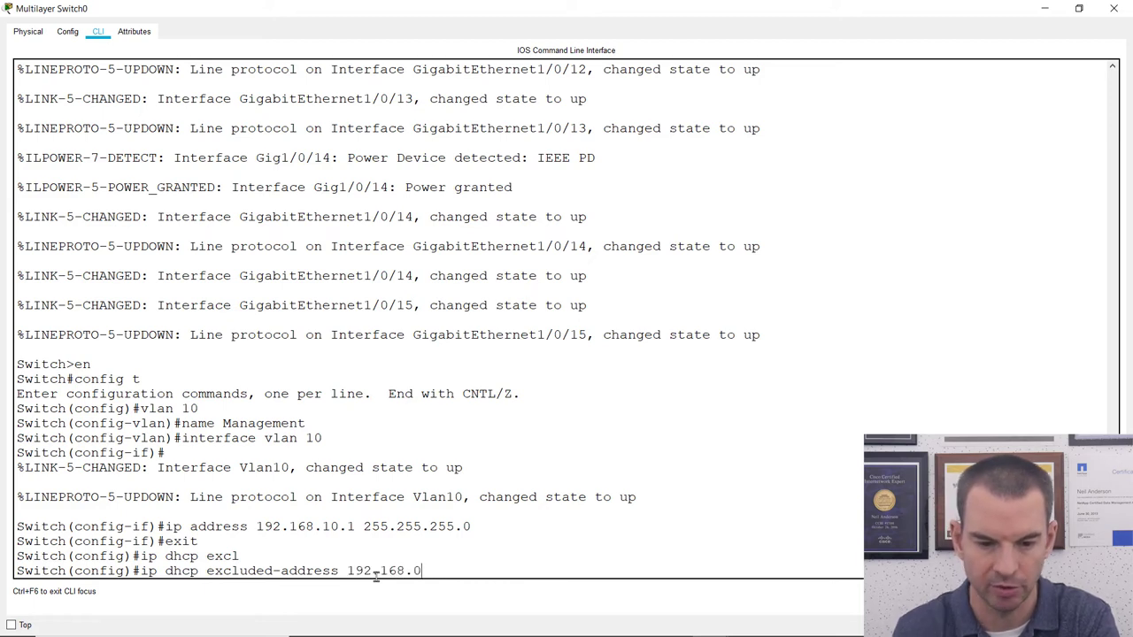
key("BackSpace")
type("10.1 192.168.10.100")
key("Return")
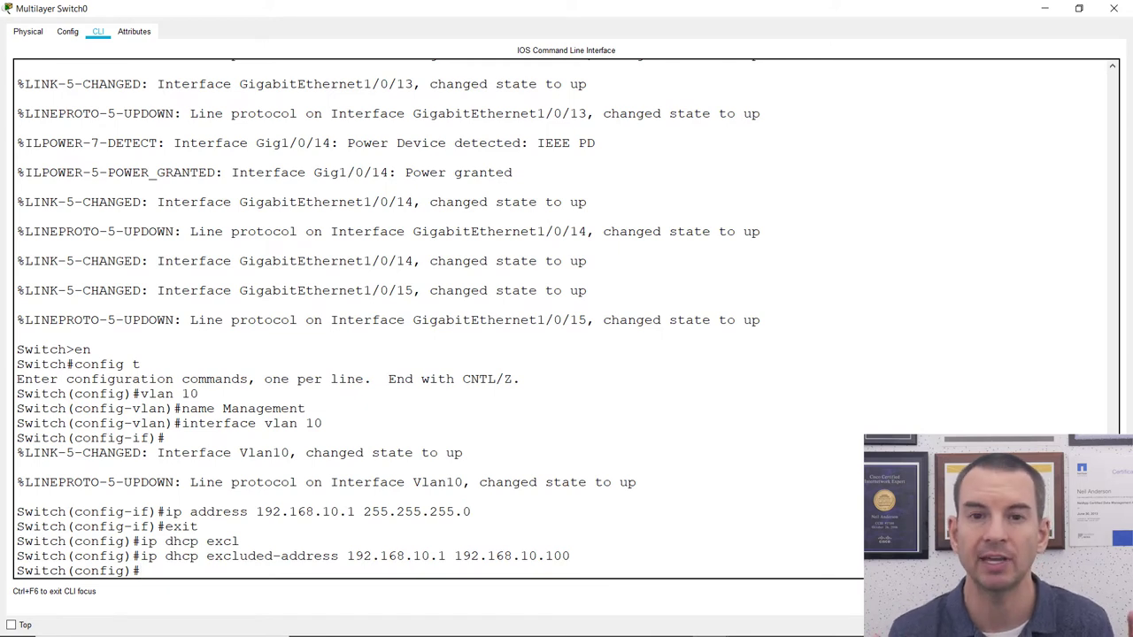
Create DHCP pool Management with network 192.168.10.0 255.255.255.0.
type("ip dc")
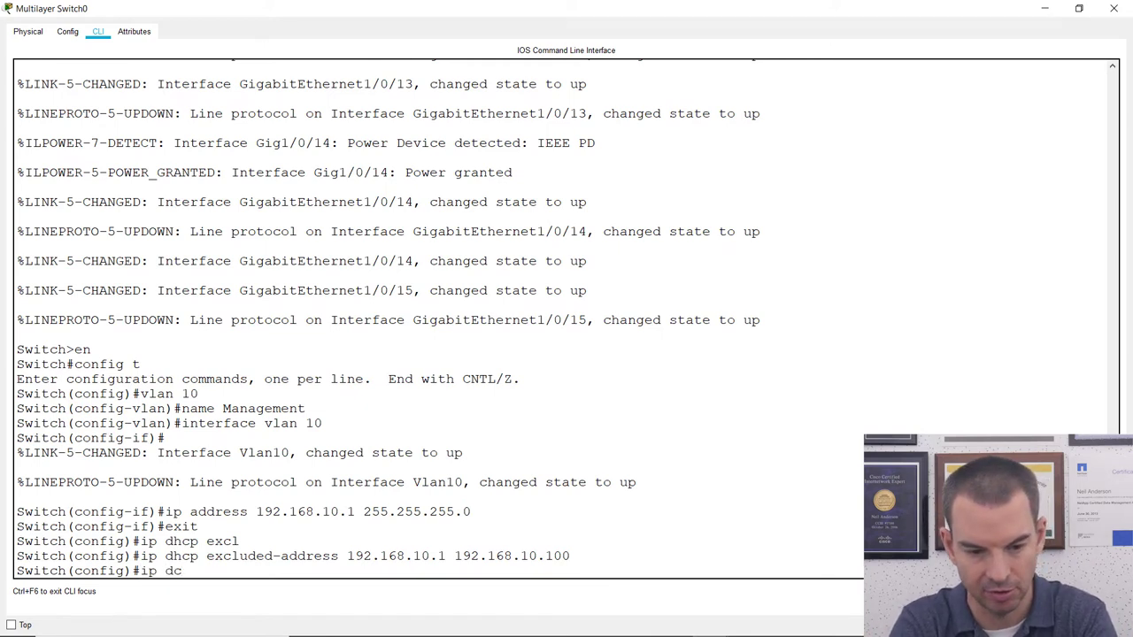
key("BackSpace")
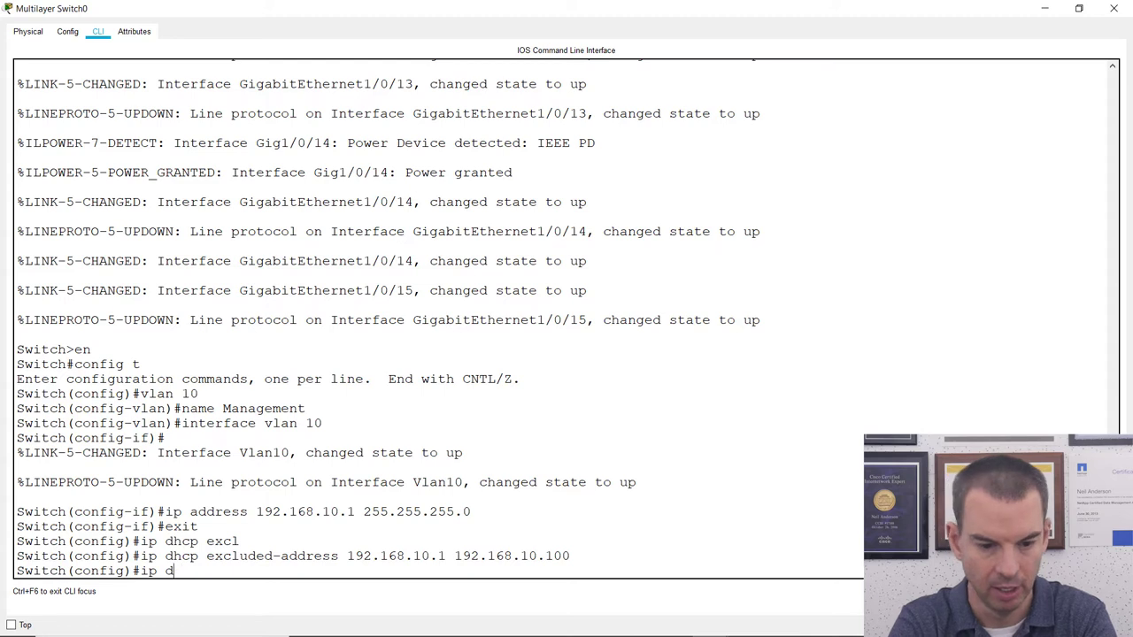
type("hcp pool ")
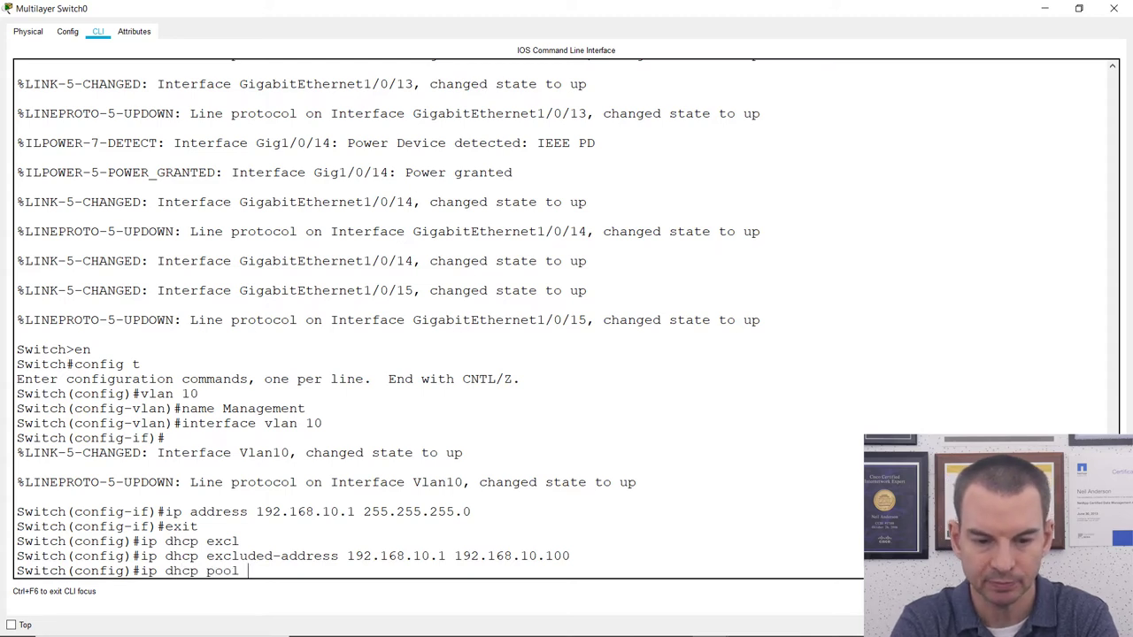
type("Management")
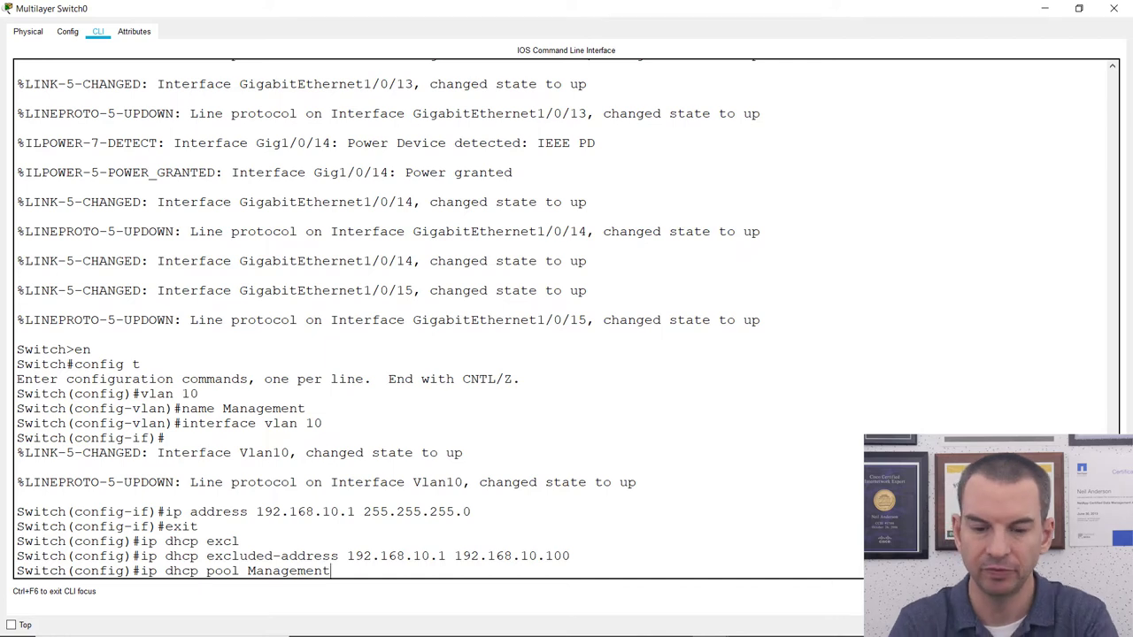
key("Return")
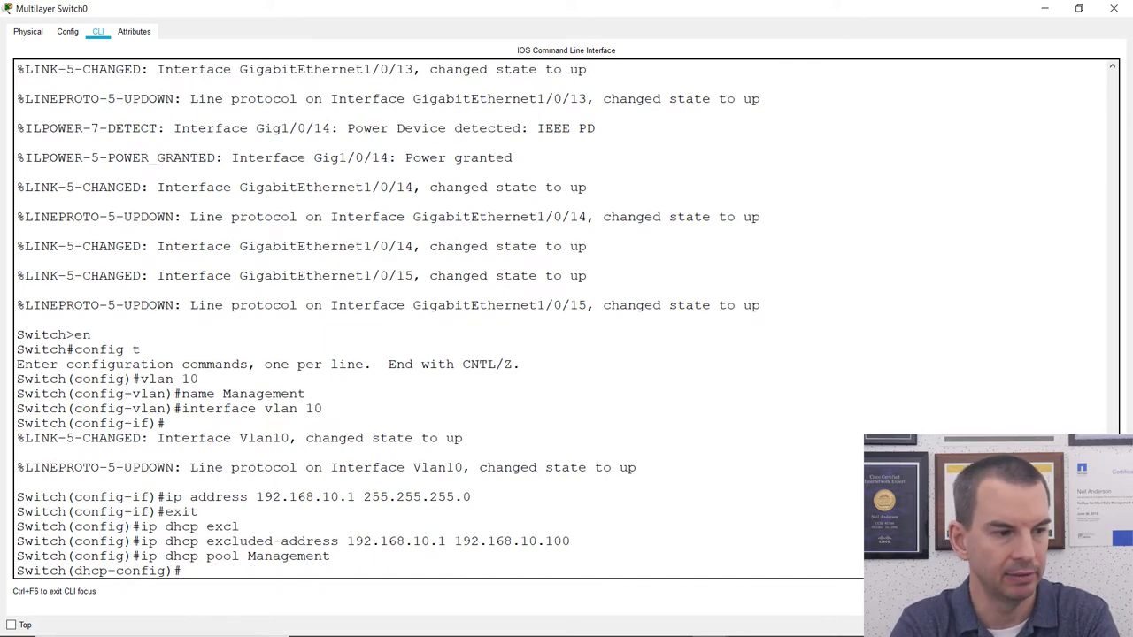
type("network")
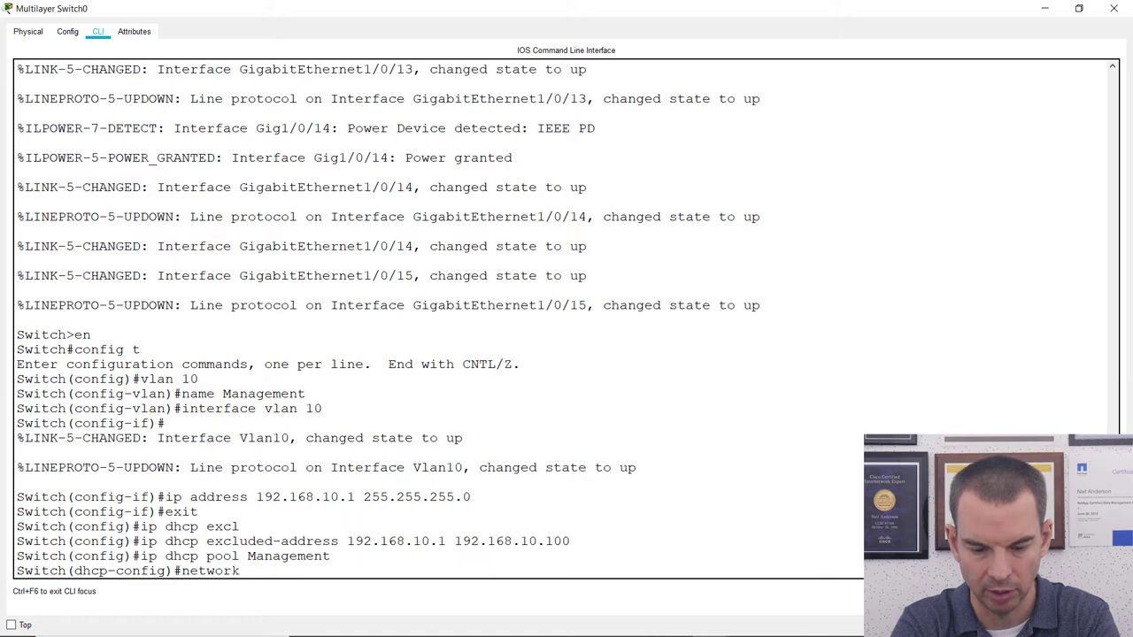
type(" 192.168.10.0")
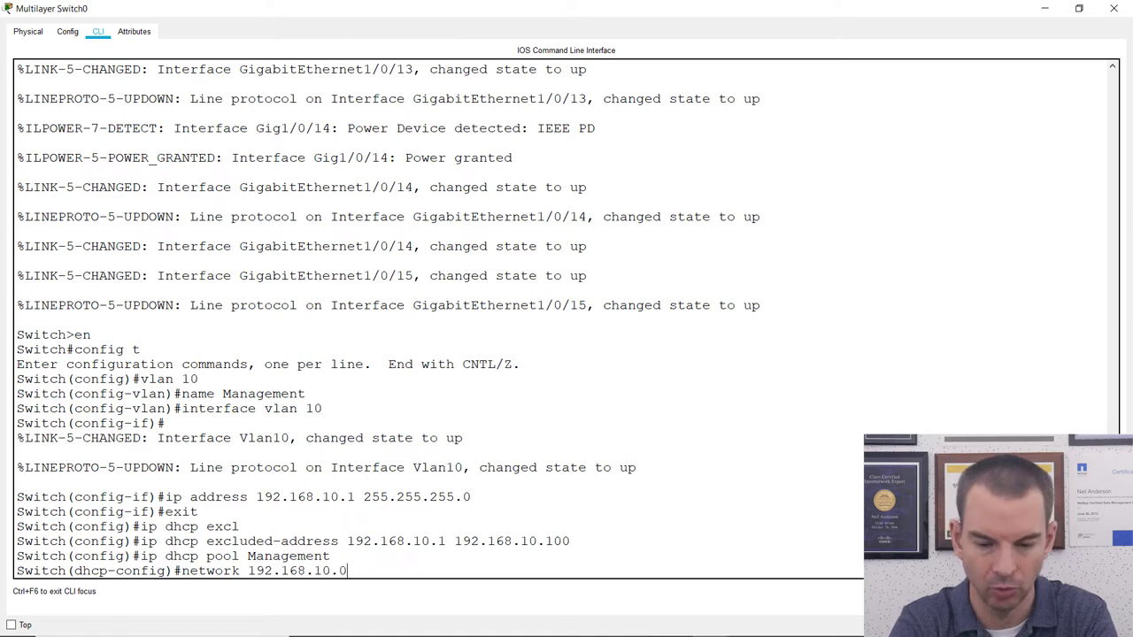
type(" 255.255.255.255.0")
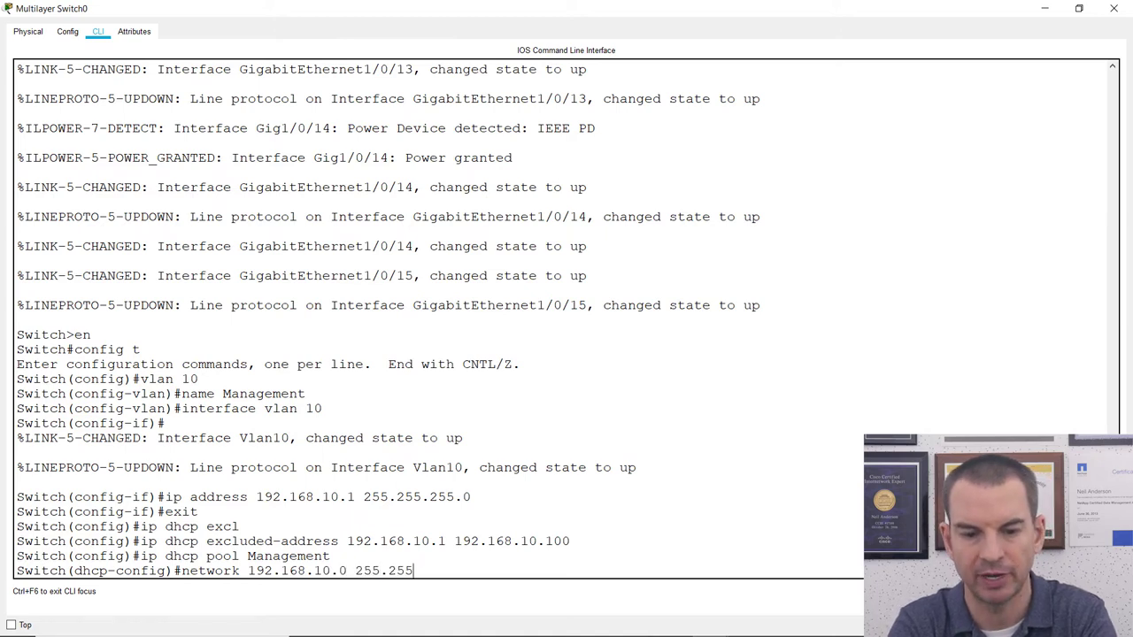
key("Return")
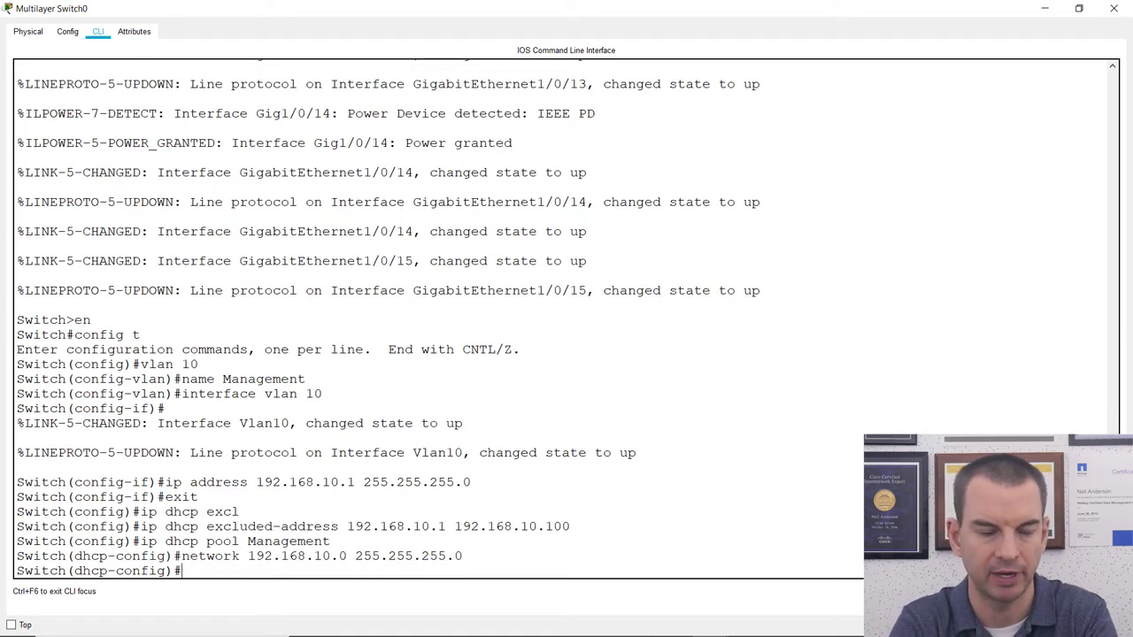
Set the pool's default router to 192.168.10.1 and option 43 to 192.168.10.11, then exit.
type("defau")
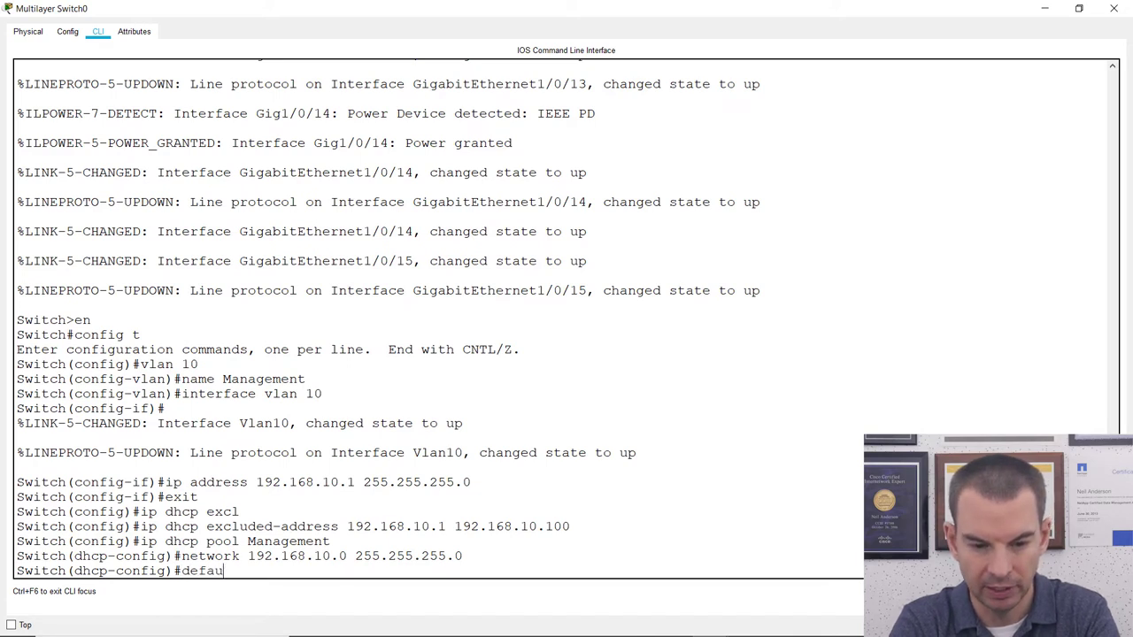
type("lt-")
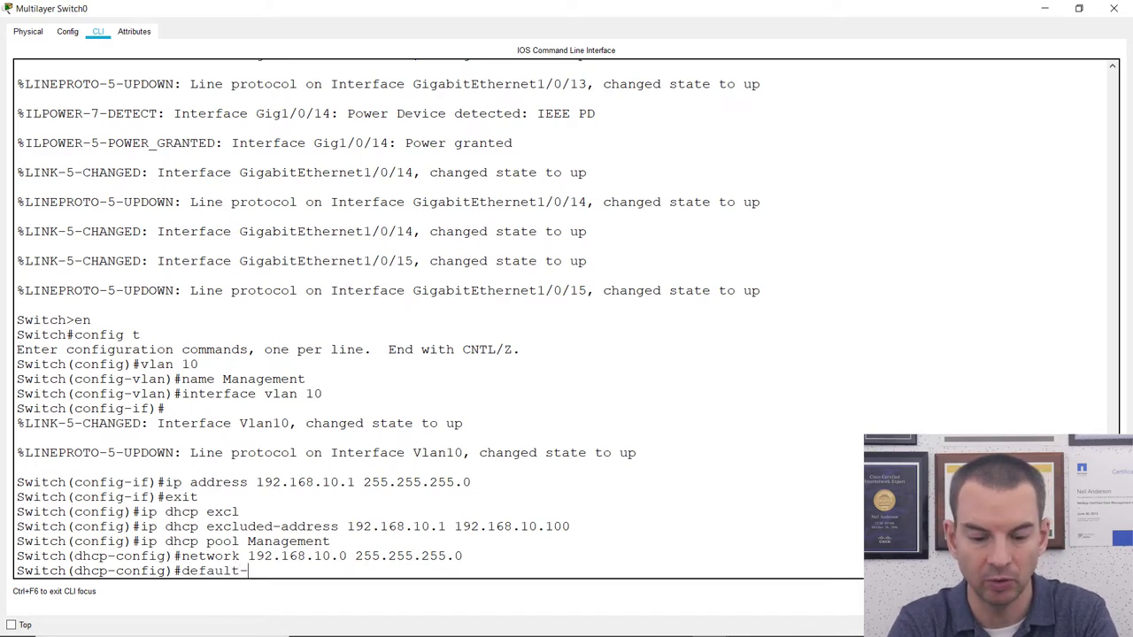
type("router")
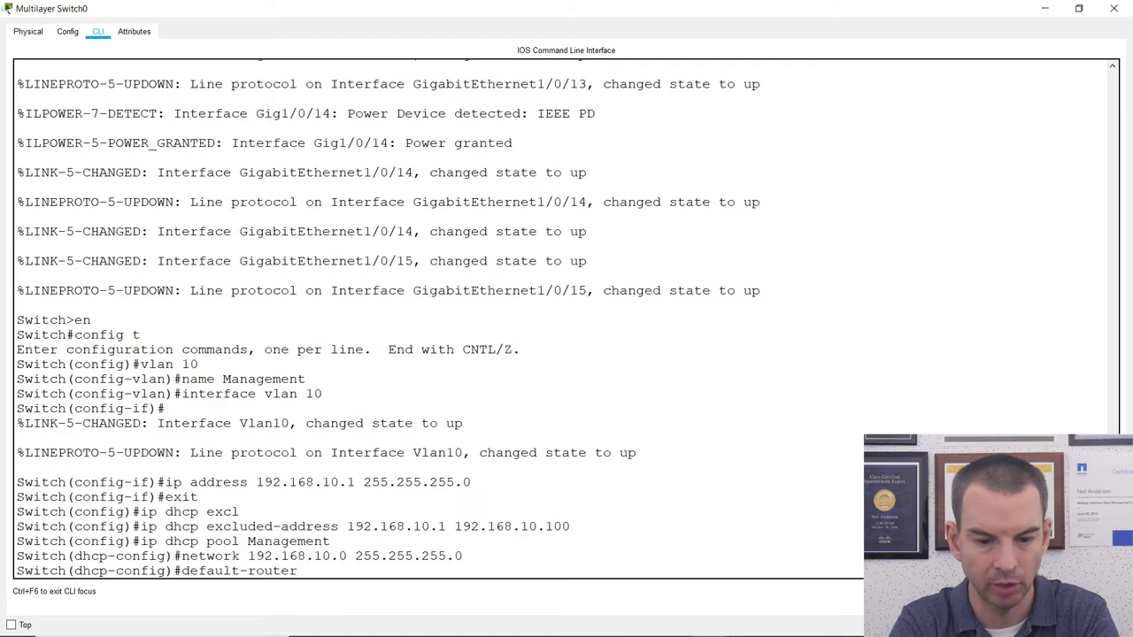
type(" 192.1")
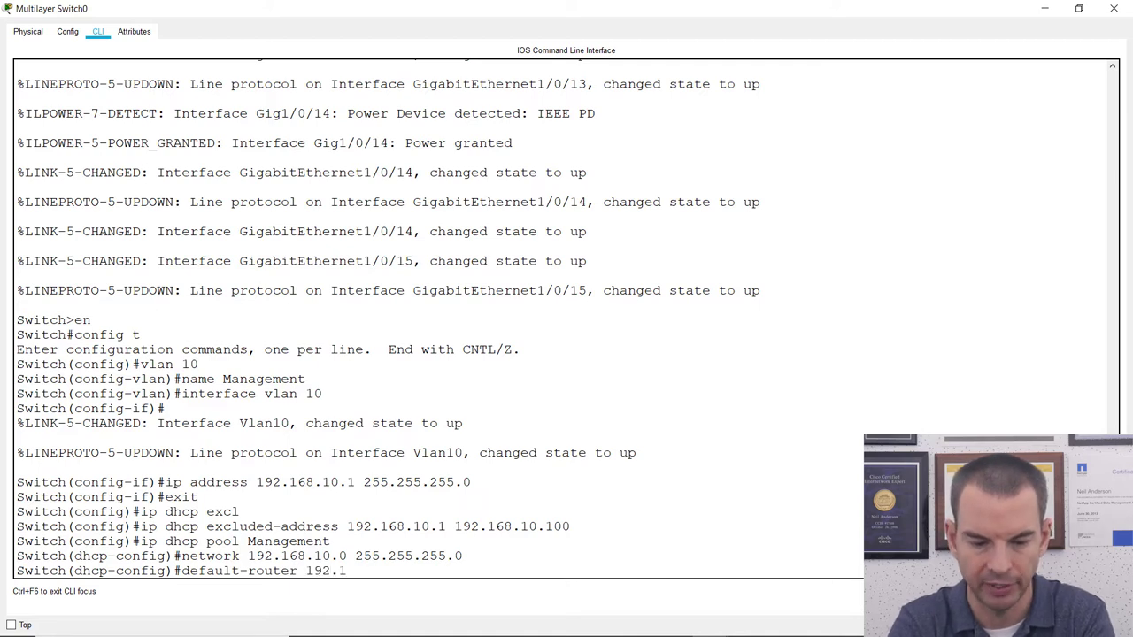
type("68.10.1")
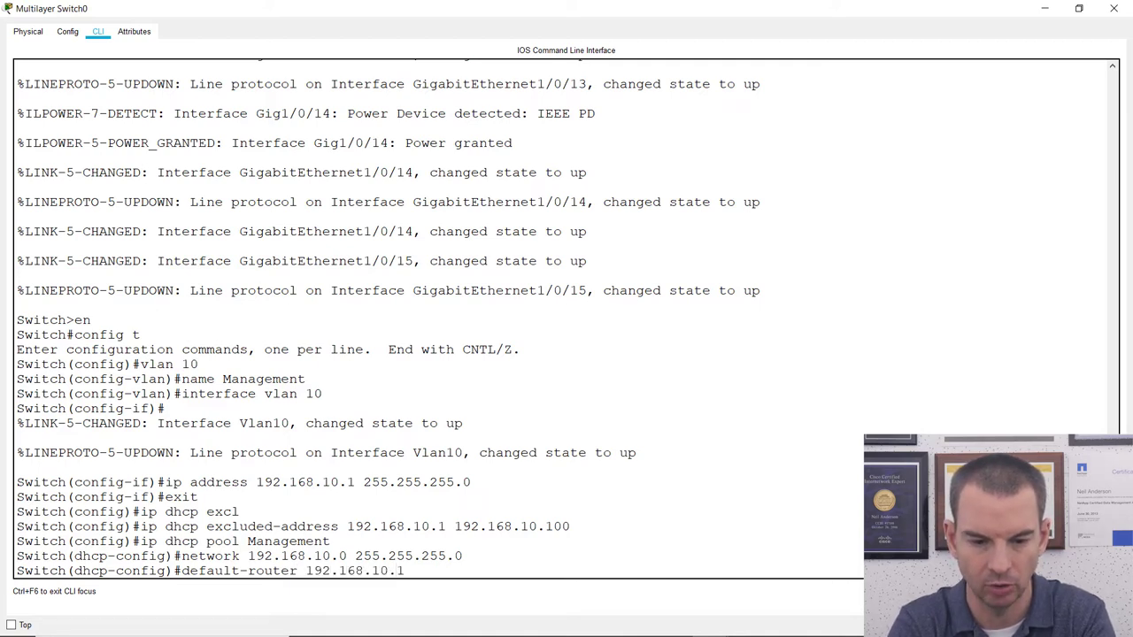
key("Return")
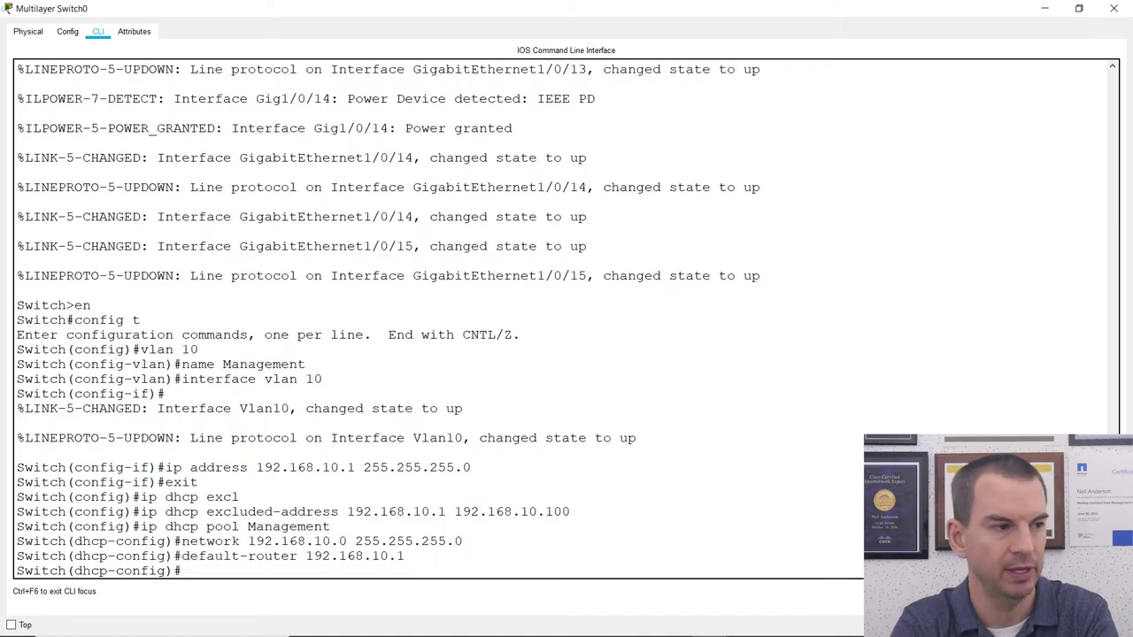
type("opt")
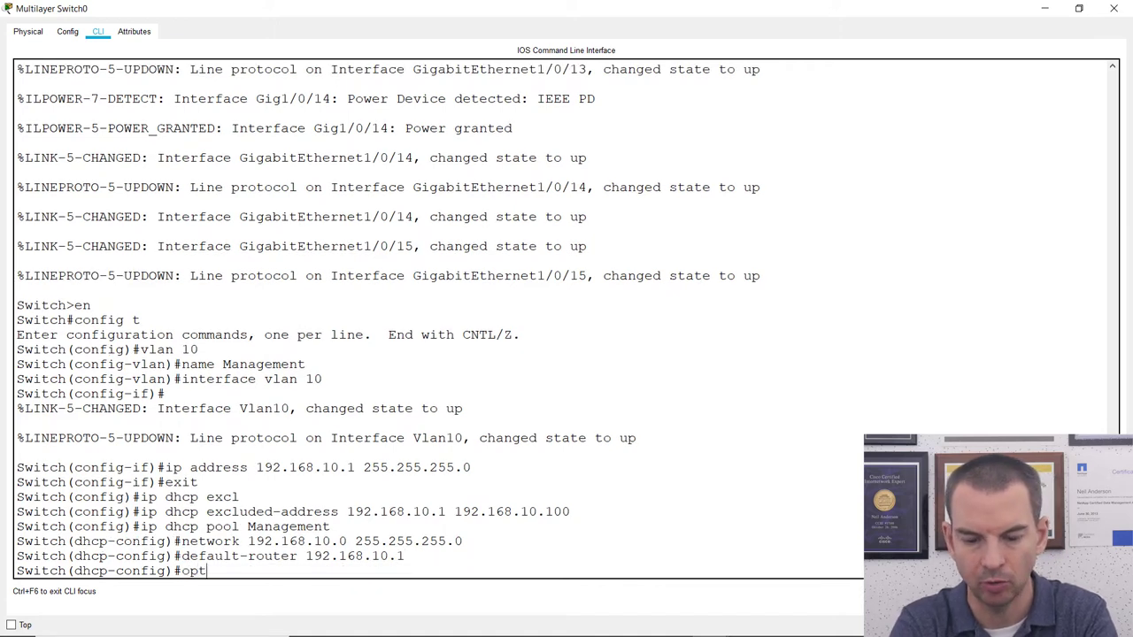
type("ion")
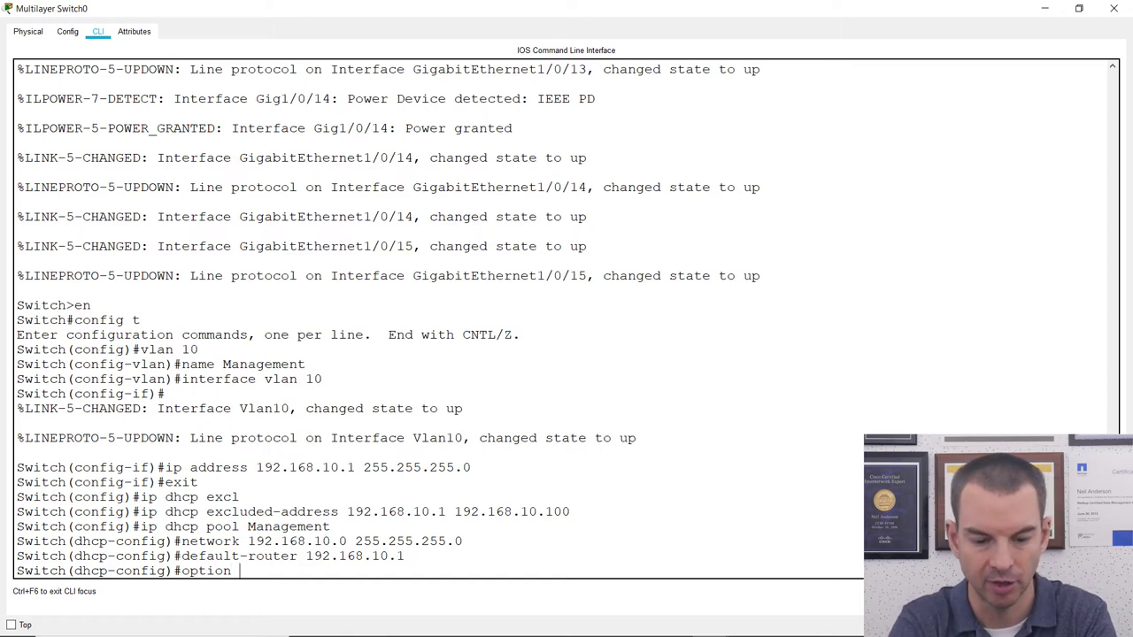
type(" 43 ip 192")
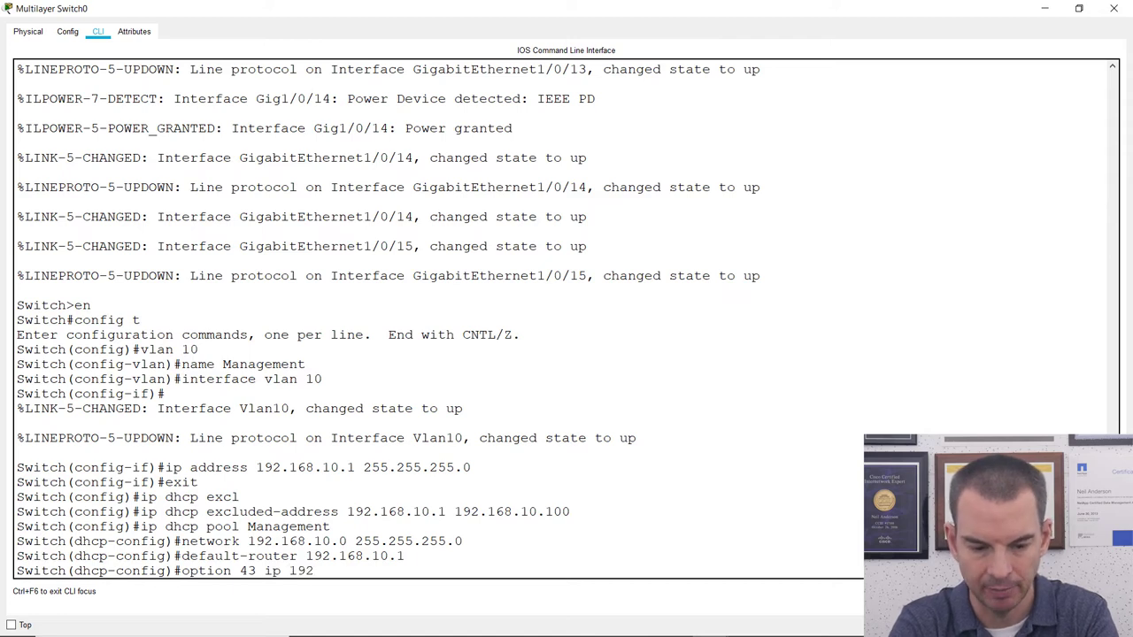
type(".168.10.11")
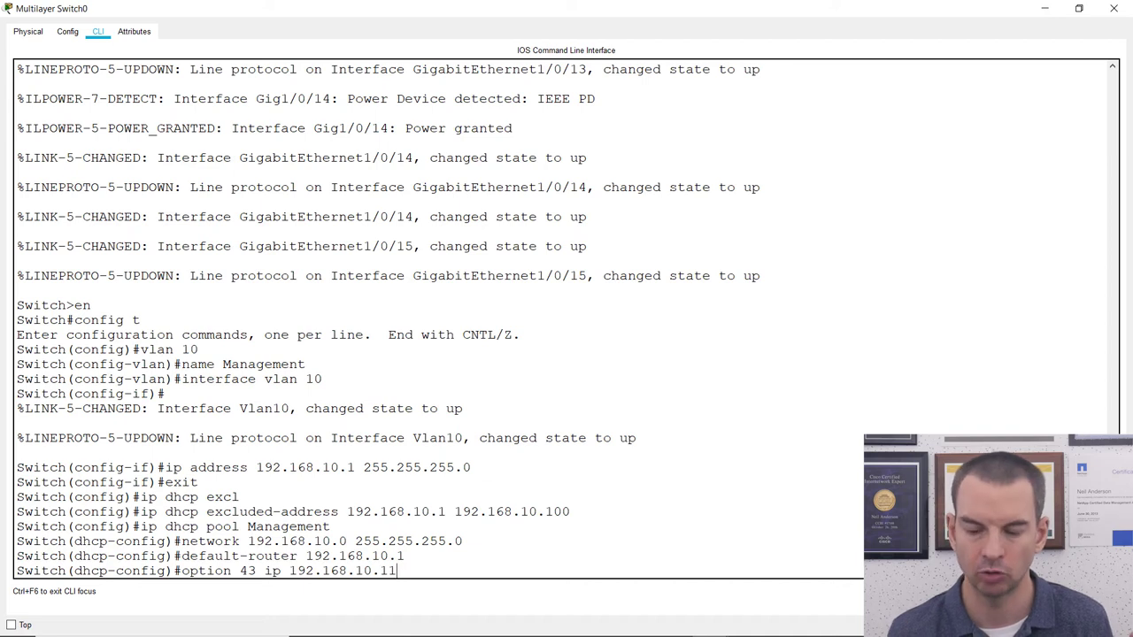
key("Return")
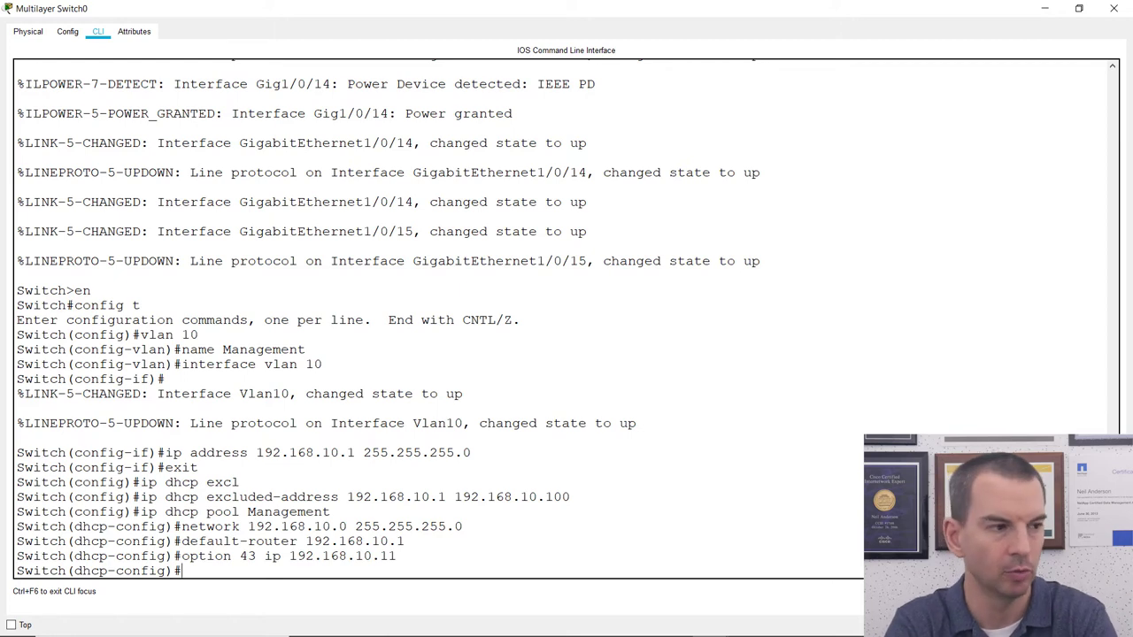
type("exit")
key("Return")
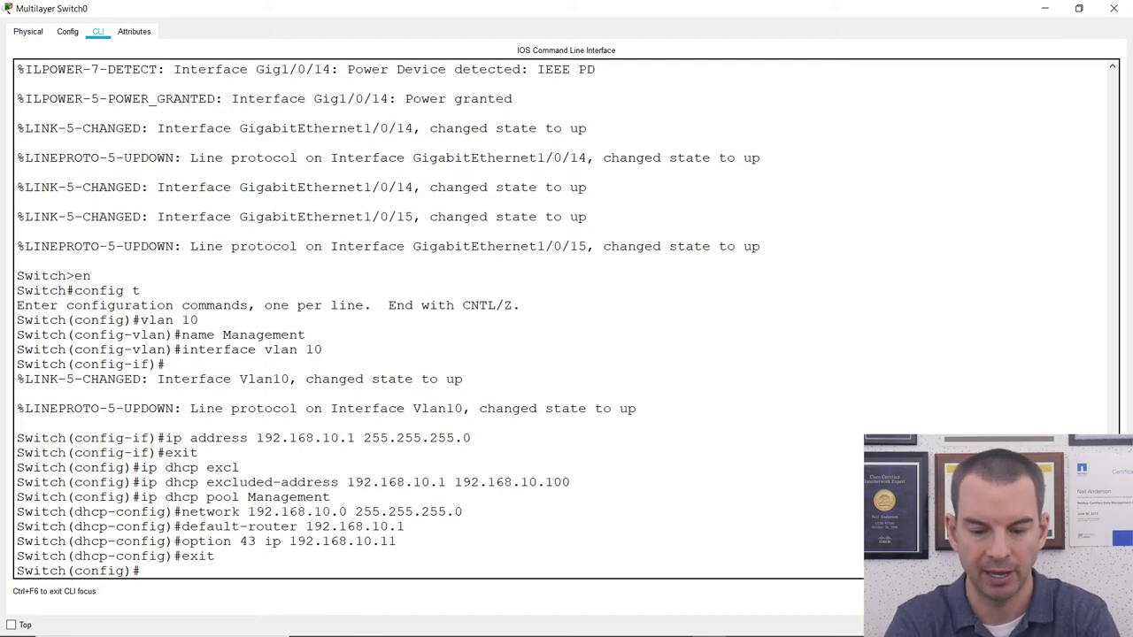
Create VLAN 22 named Corporate and return to global configuration.
type("va")
key("BackSpace")
type("lan ")
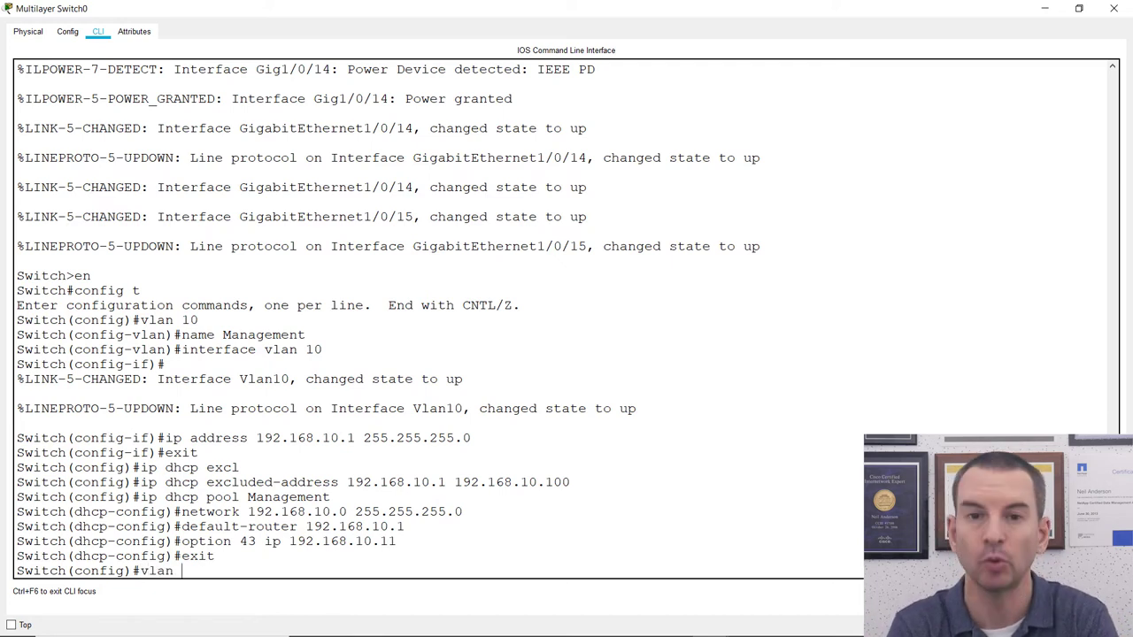
type("22")
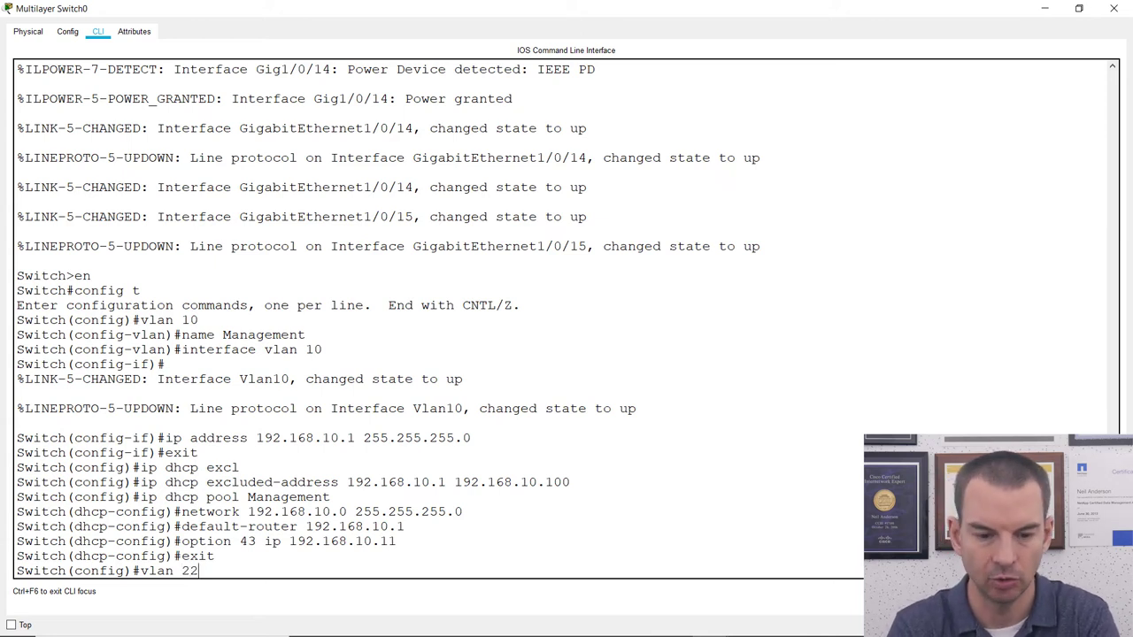
key("Return")
type("name ")
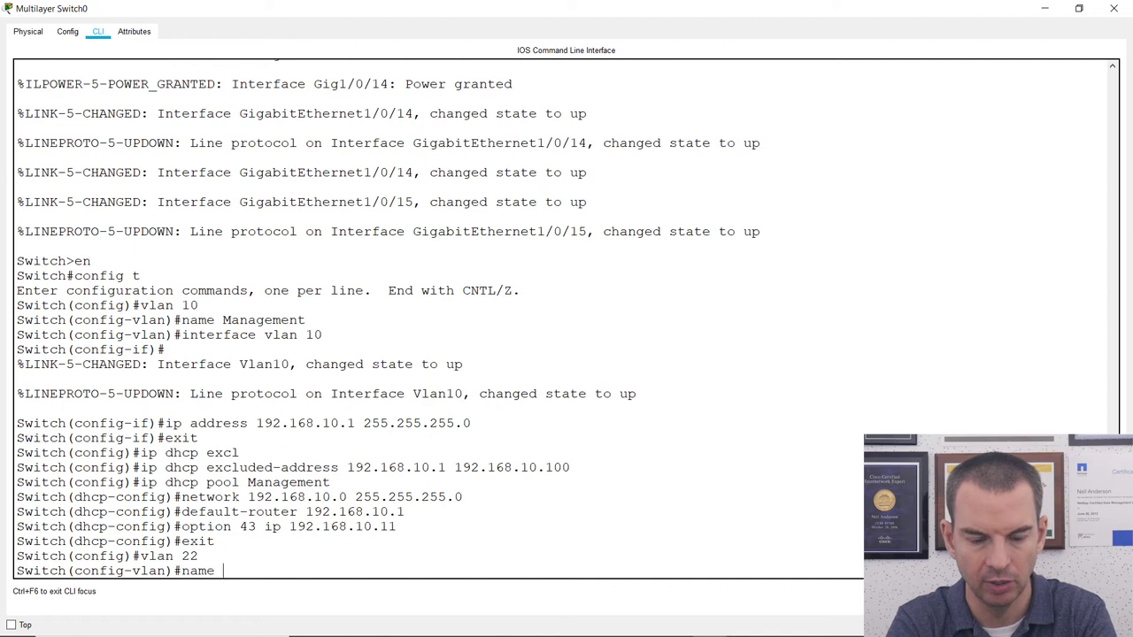
type("Corporate")
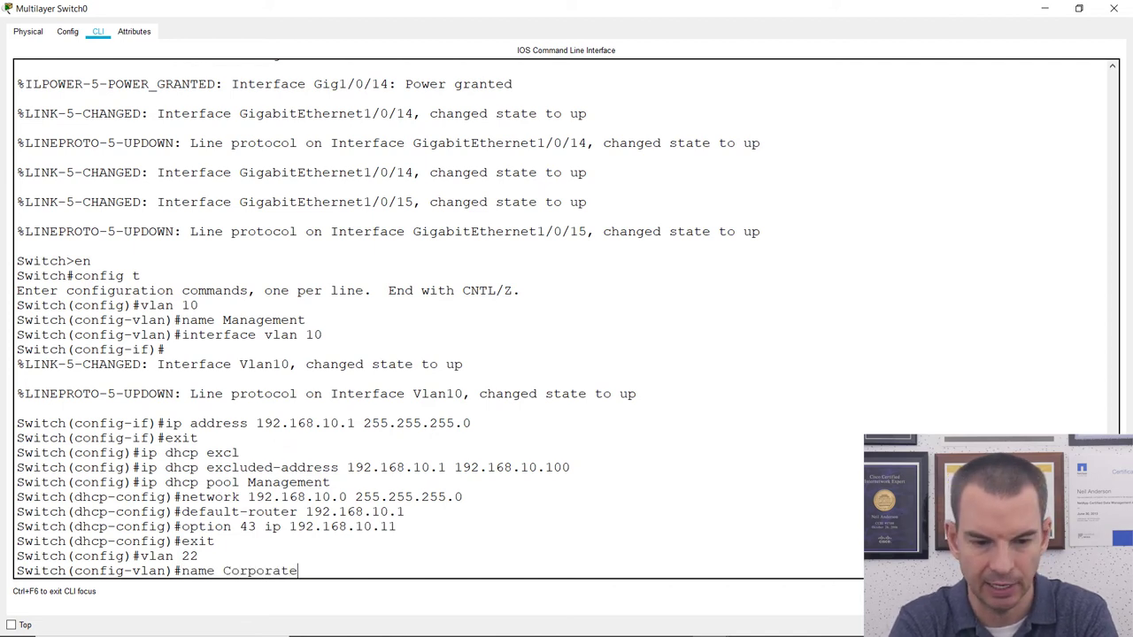
key("Return")
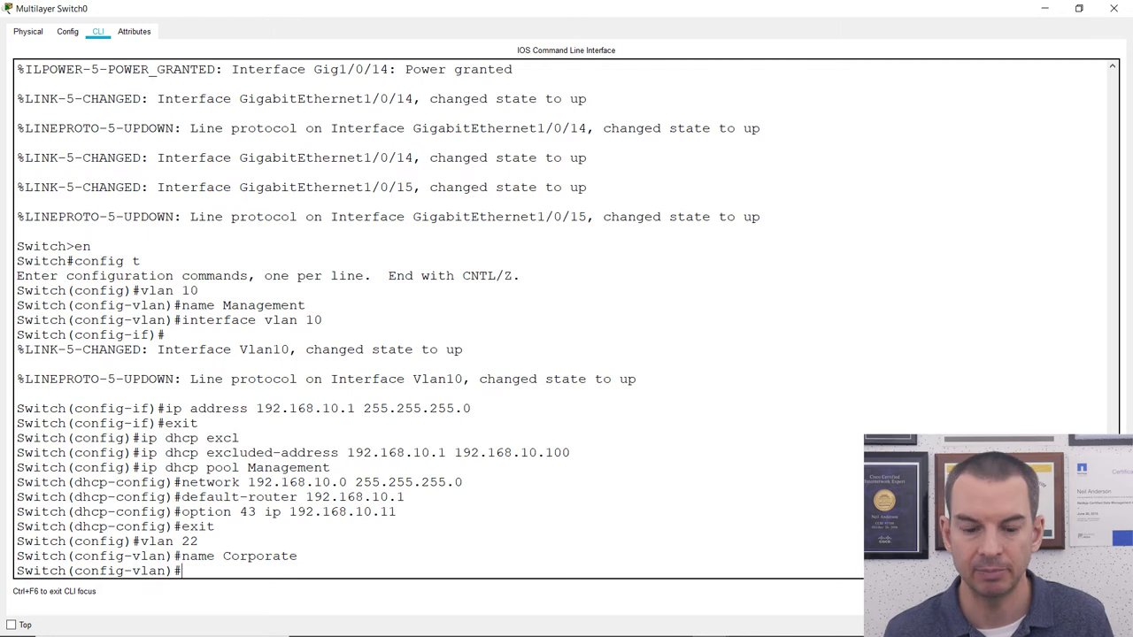
type("inter")
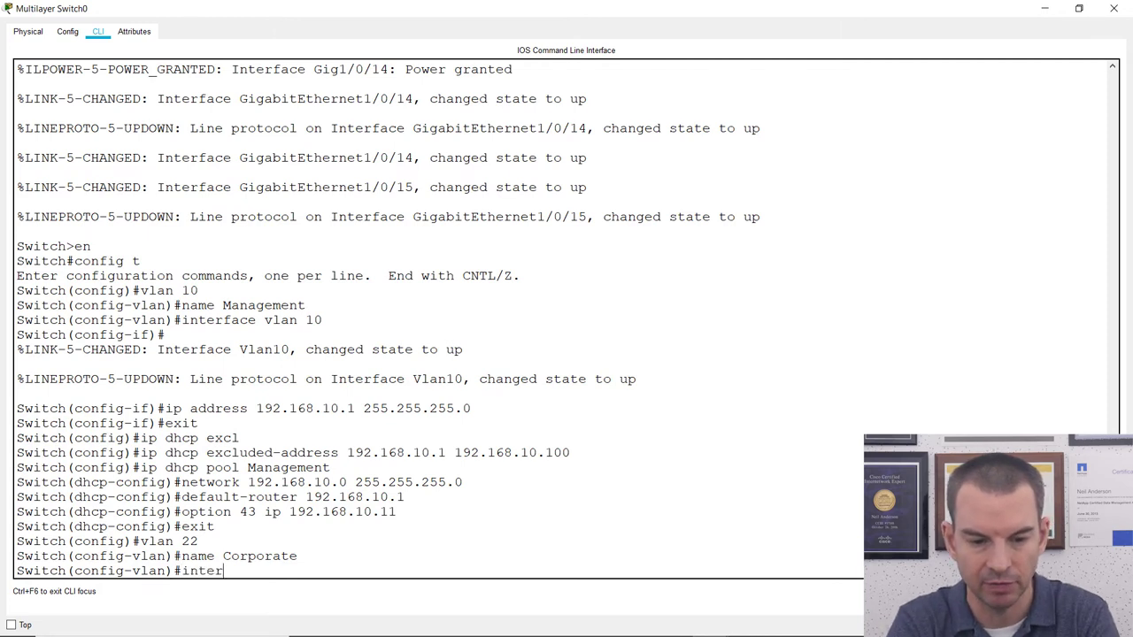
type("face")
key("BackSpace")
key("BackSpace")
key("BackSpace")
key("BackSpace")
key("BackSpace")
key("BackSpace")
key("BackSpace")
key("BackSpace")
key("BackSpace")
type("exit")
key("Return")
Give interface vlan 22 the address 192.168.22.1 255.255.255.0.
type("interface vlan 22")
key("Return")
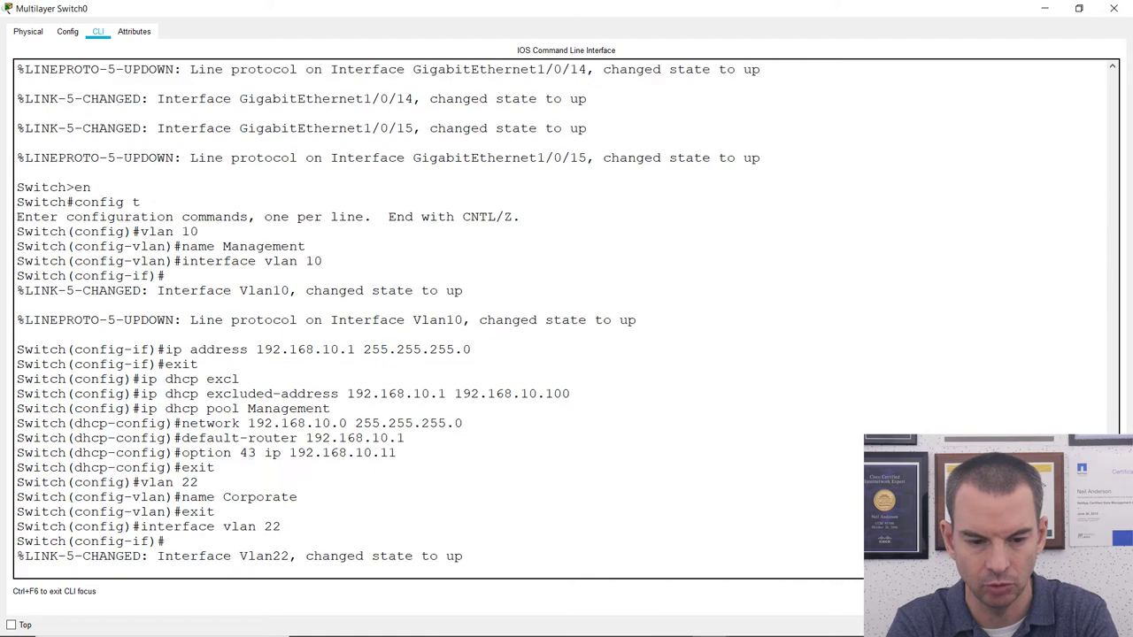
key("Return")
type("ip add")
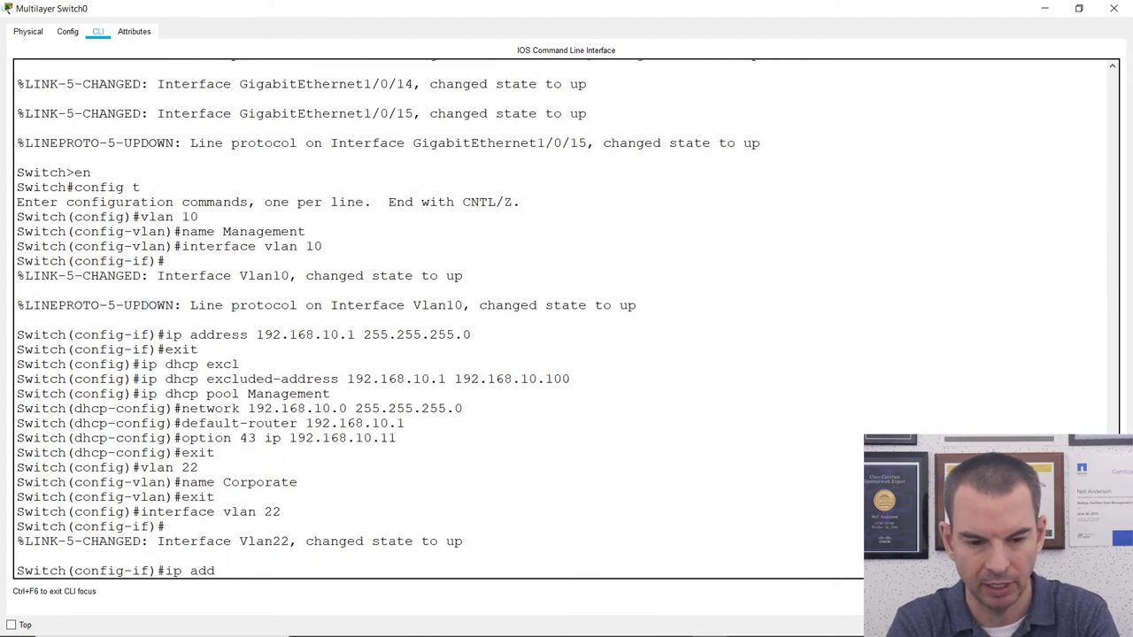
type("ress 192.1")
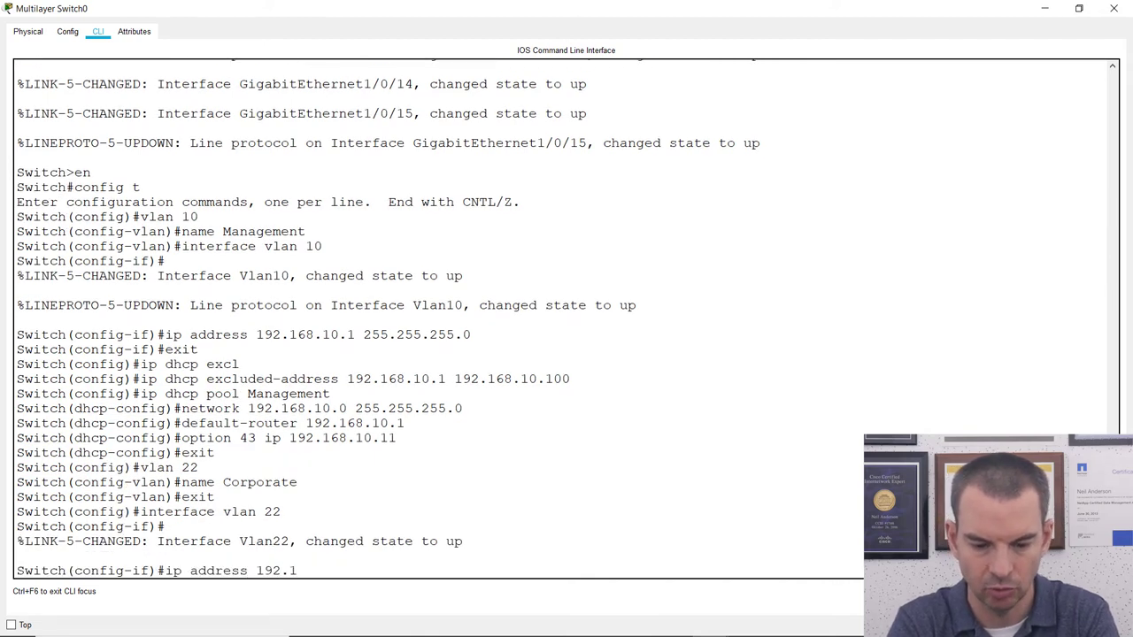
type("68.22")
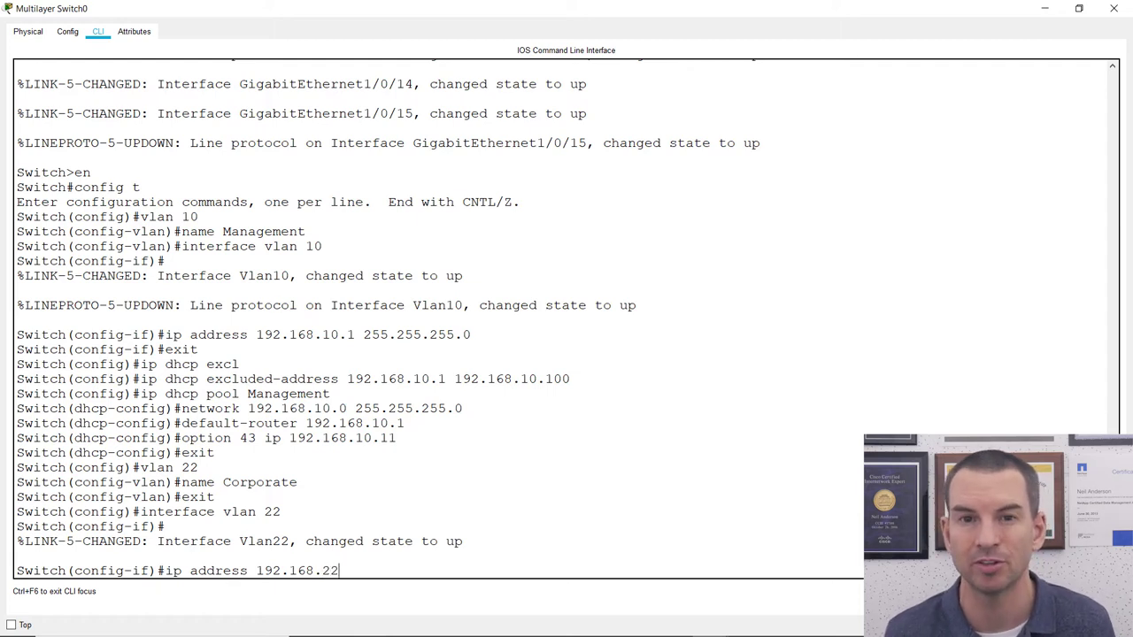
type(".1")
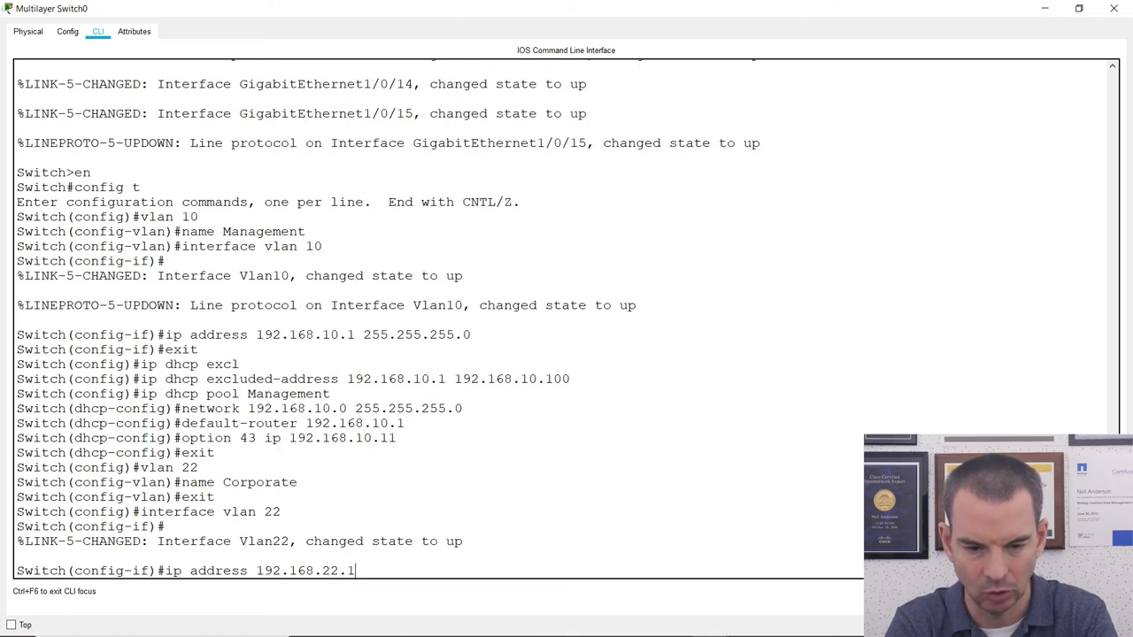
type(" 255")
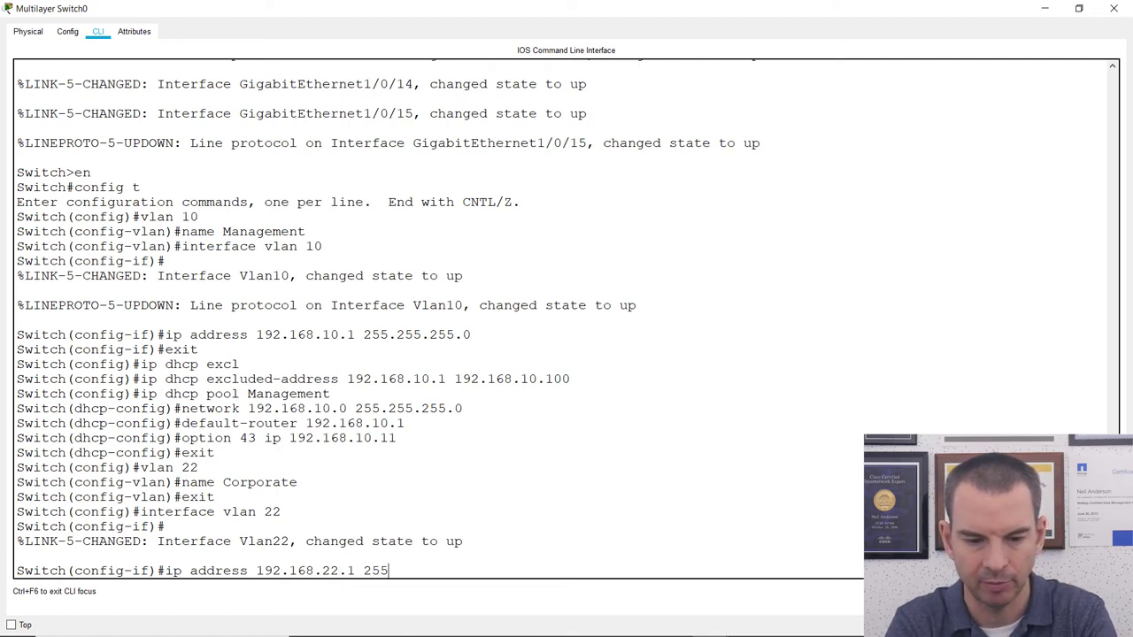
type(".255.255.")
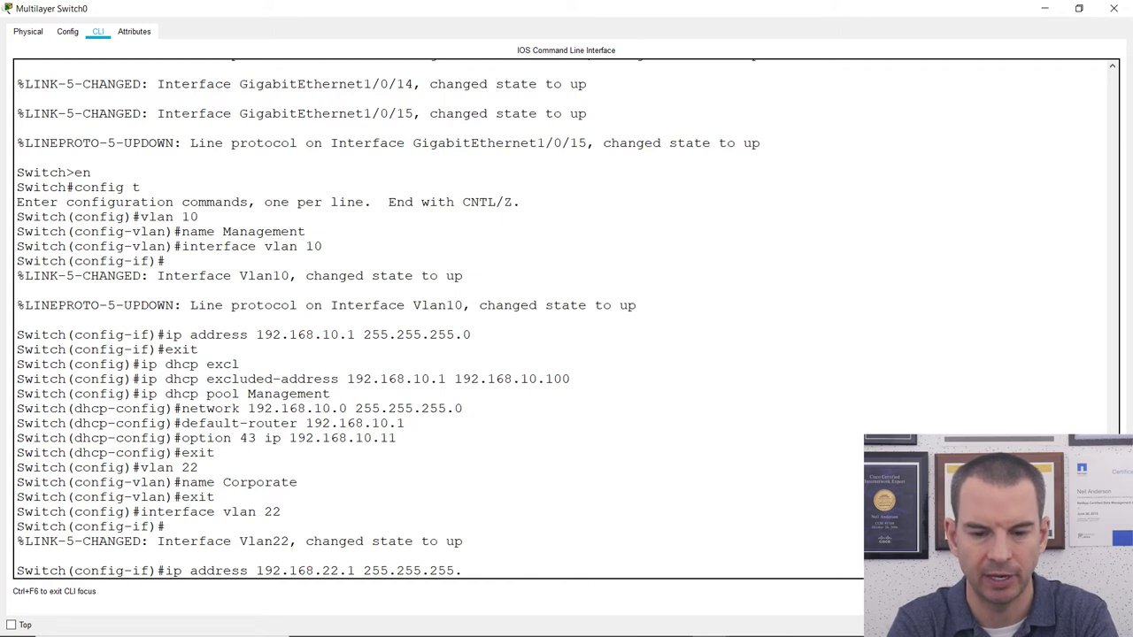
type("0")
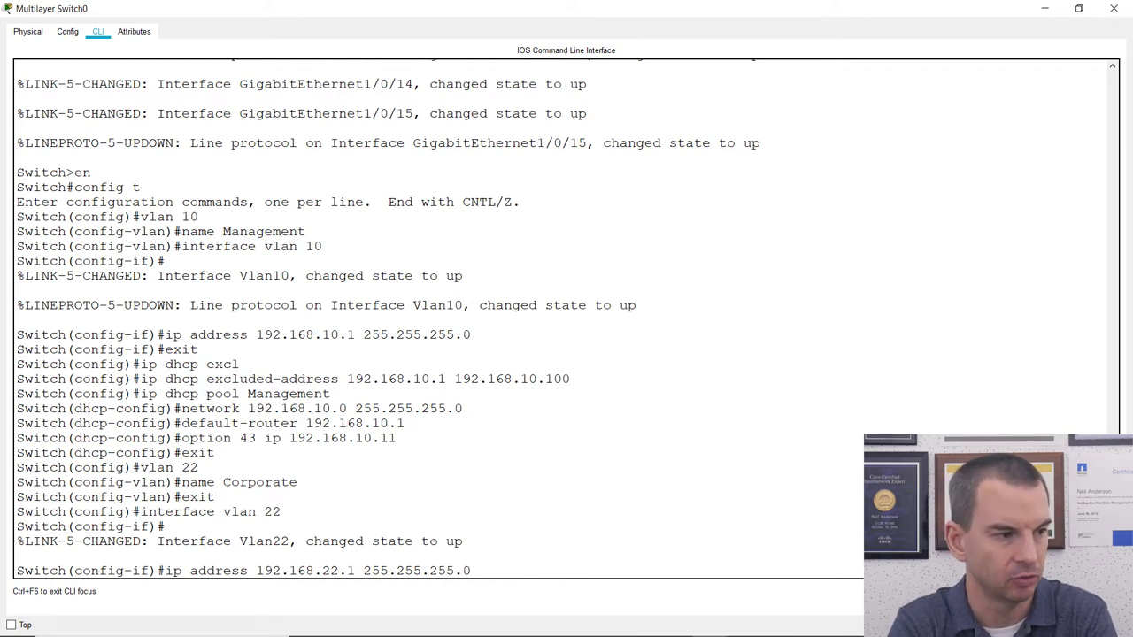
key("Return")
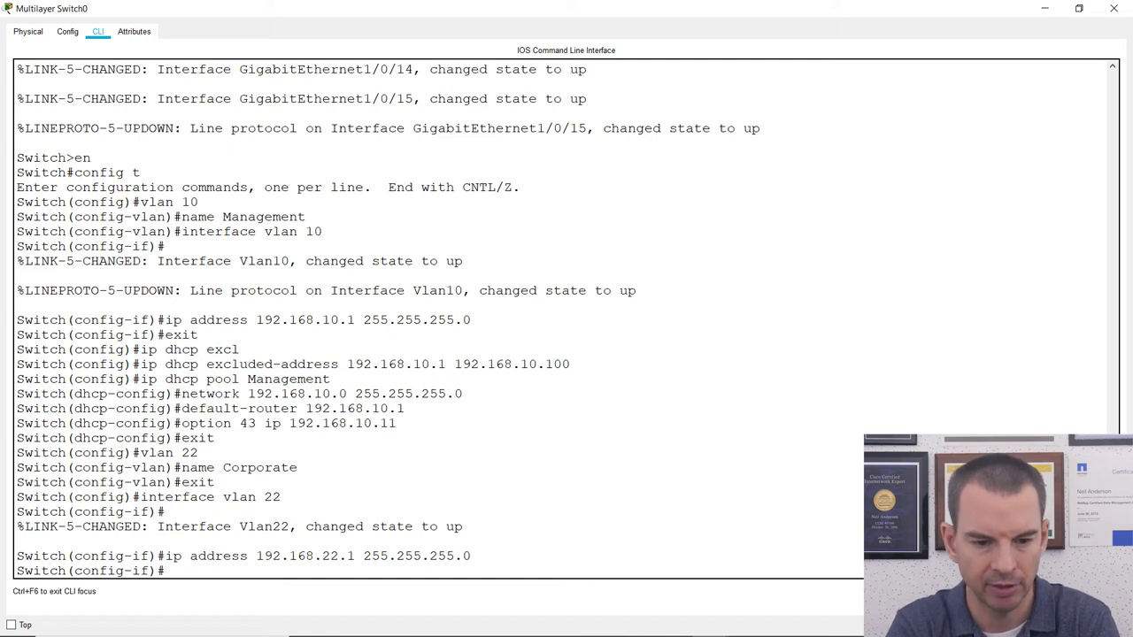
Create VLAN 23 named Guest and return to global configuration.
type("exit")
key("Return")
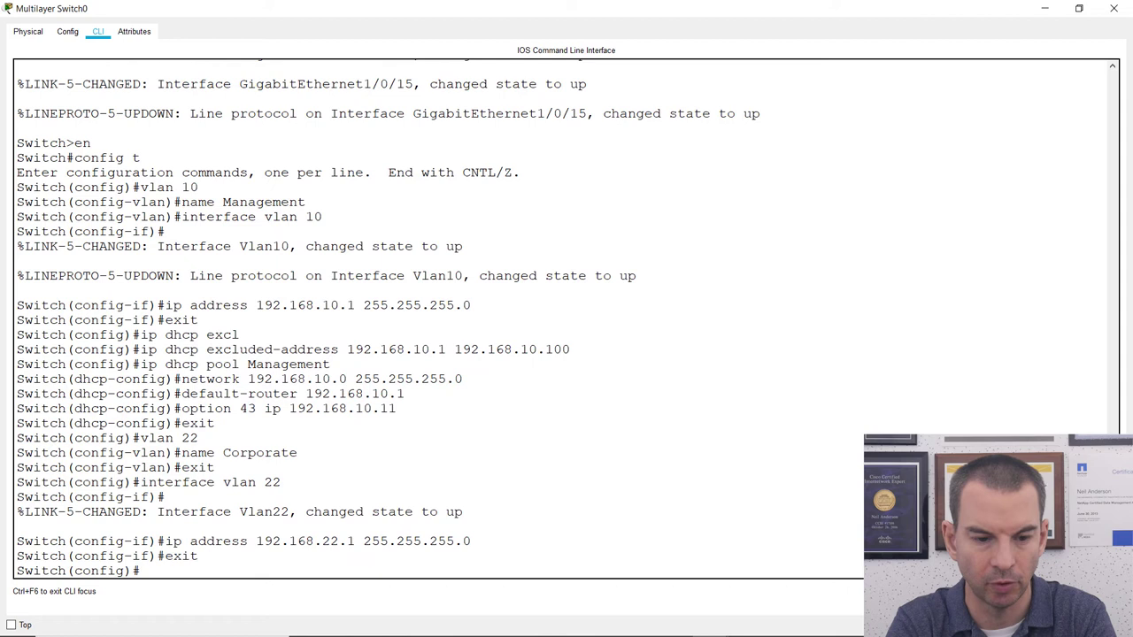
type("vlan 23")
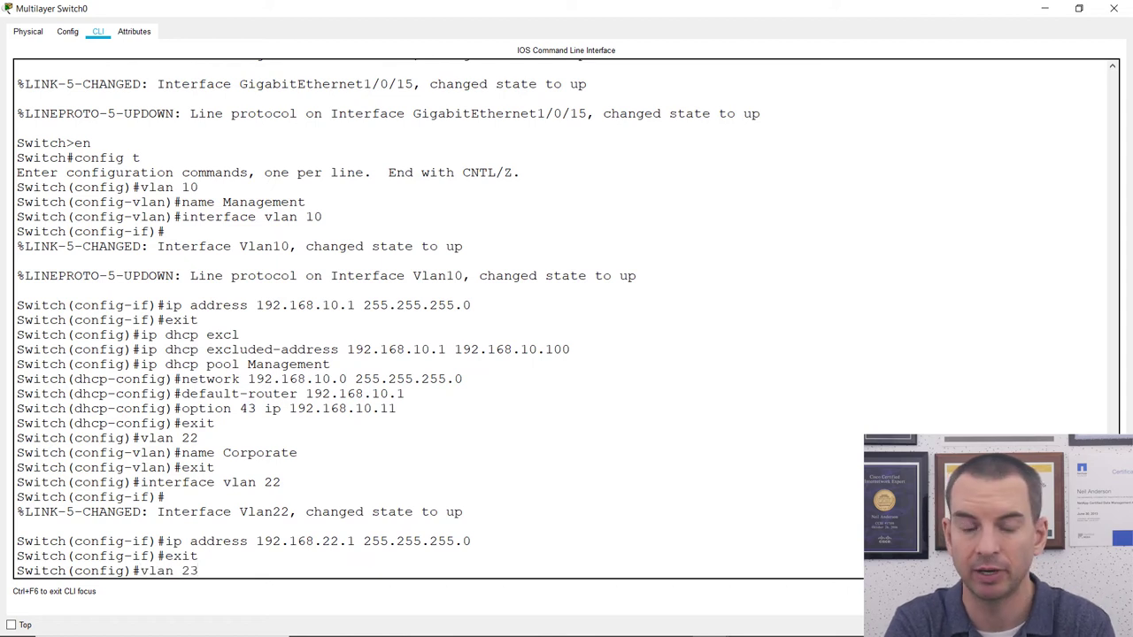
key("Return")
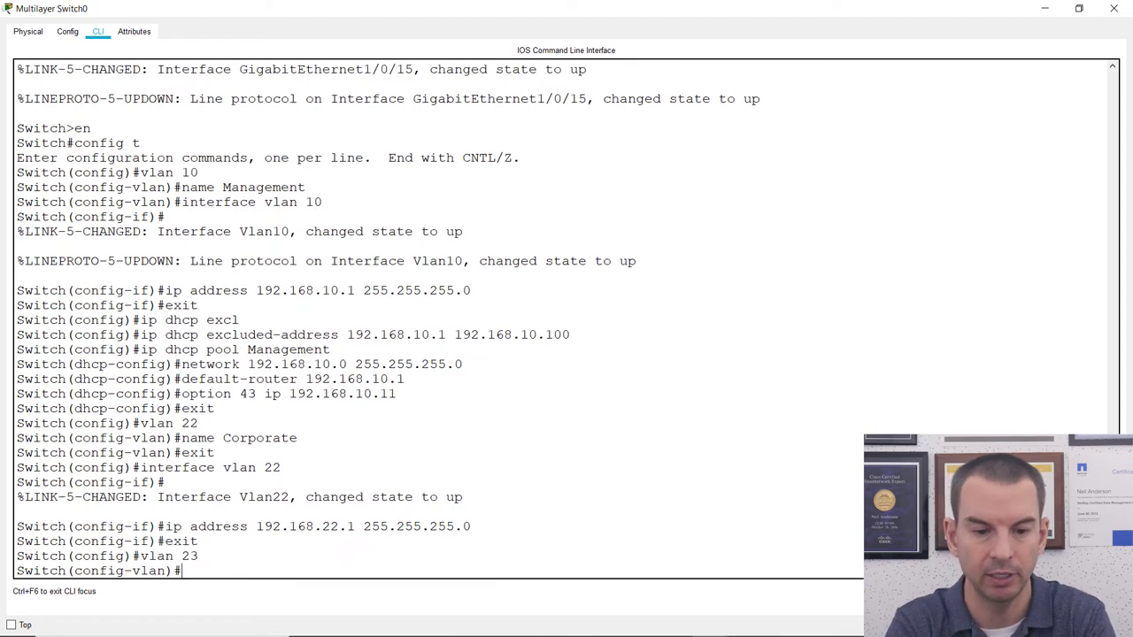
type("name Guest")
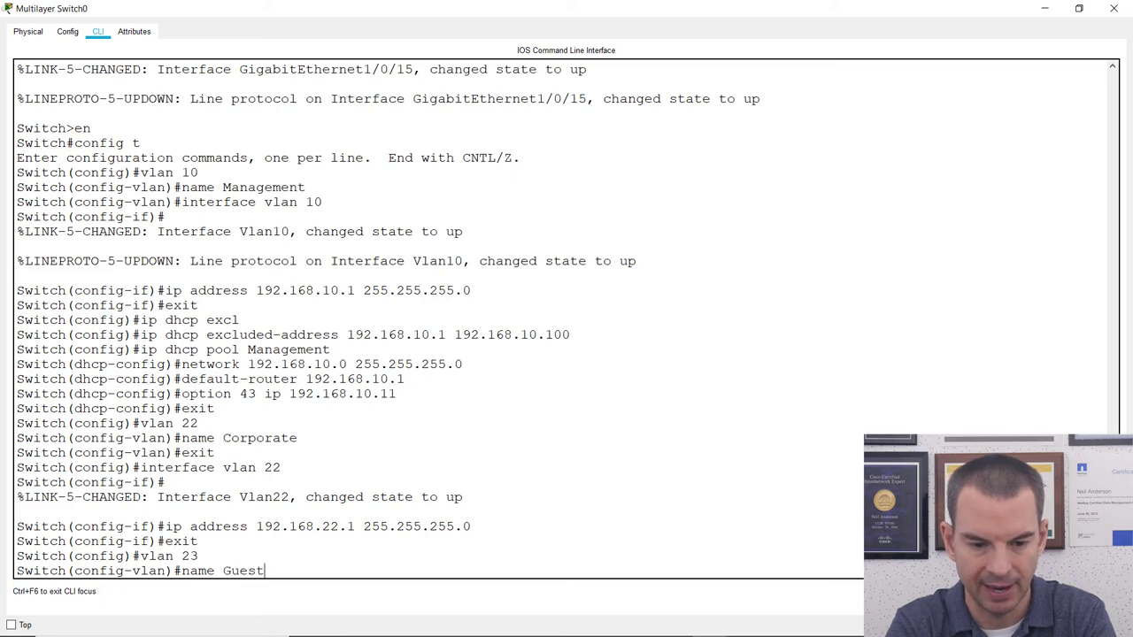
key("Return")
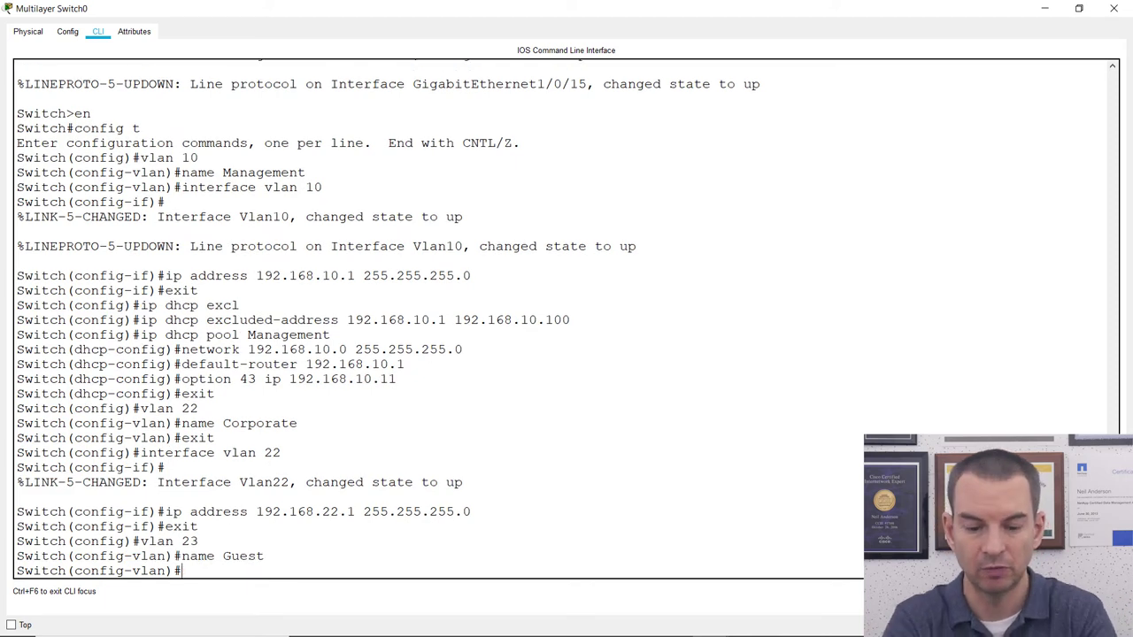
type("exit")
key("Return")
Give interface vlan 23 the address 192.168.23.1 255.255.255.0.
type("inte")
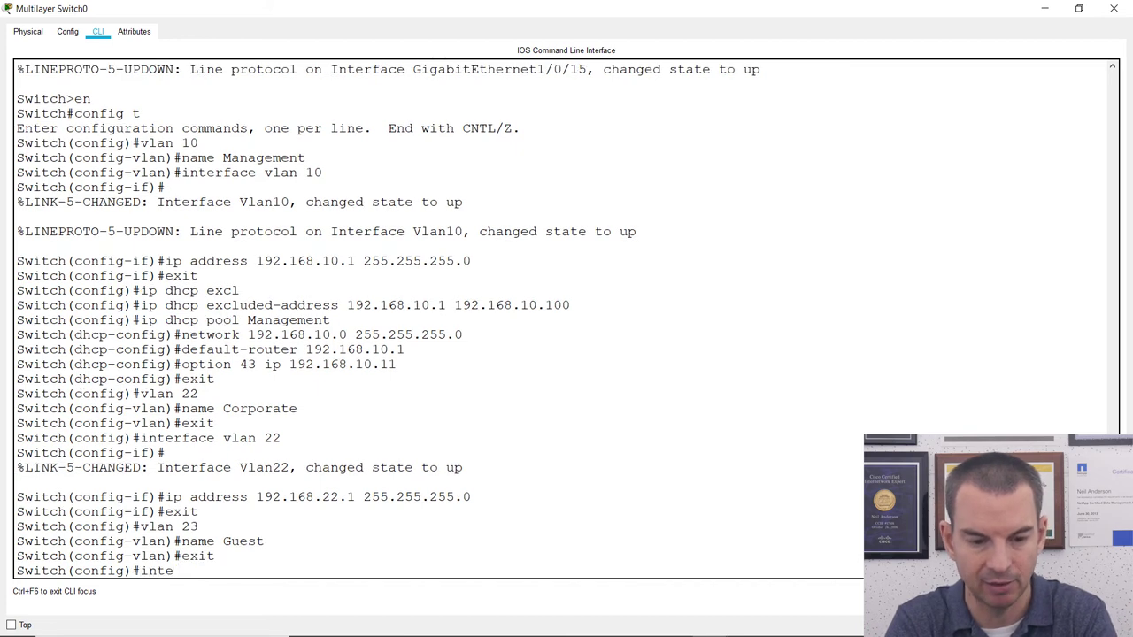
type("rfac")
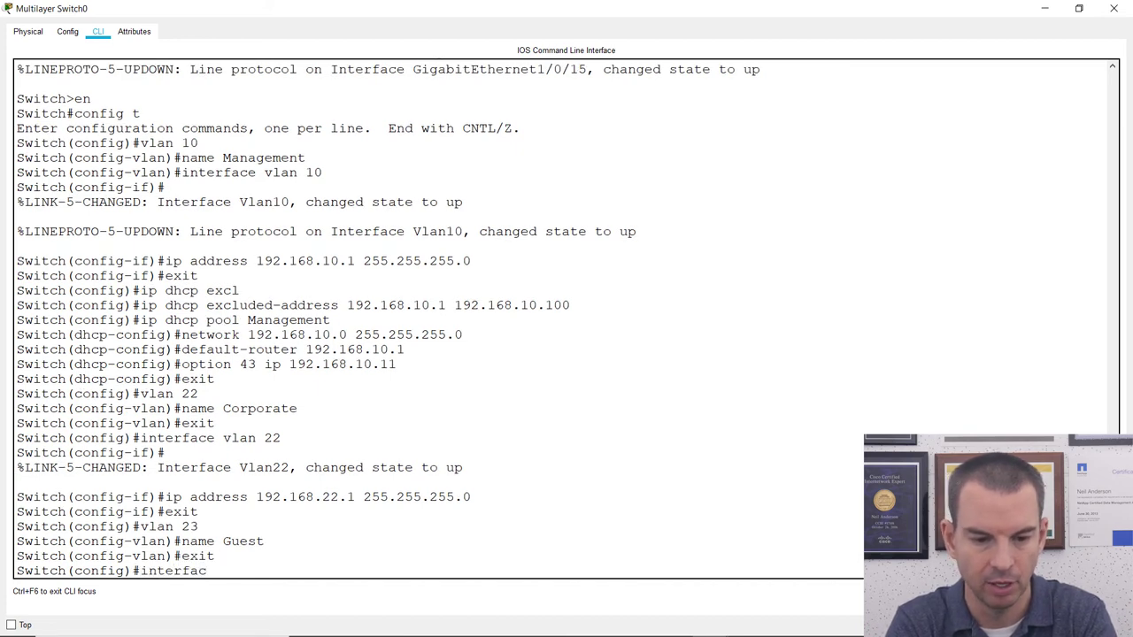
type("e vlan 23")
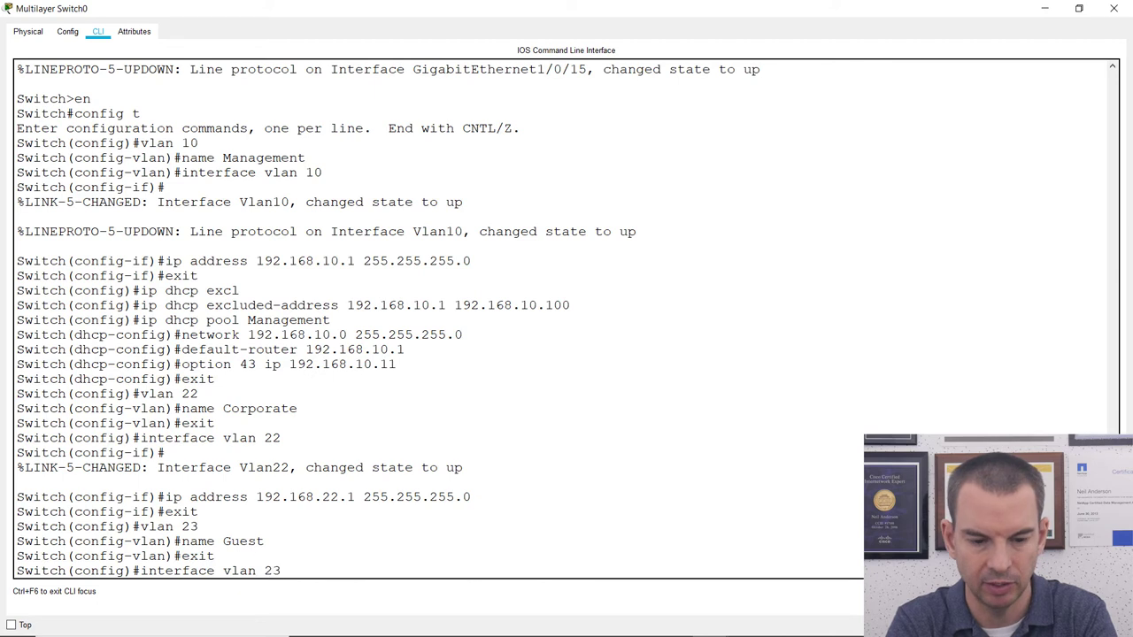
key("Return")
type("ip address")
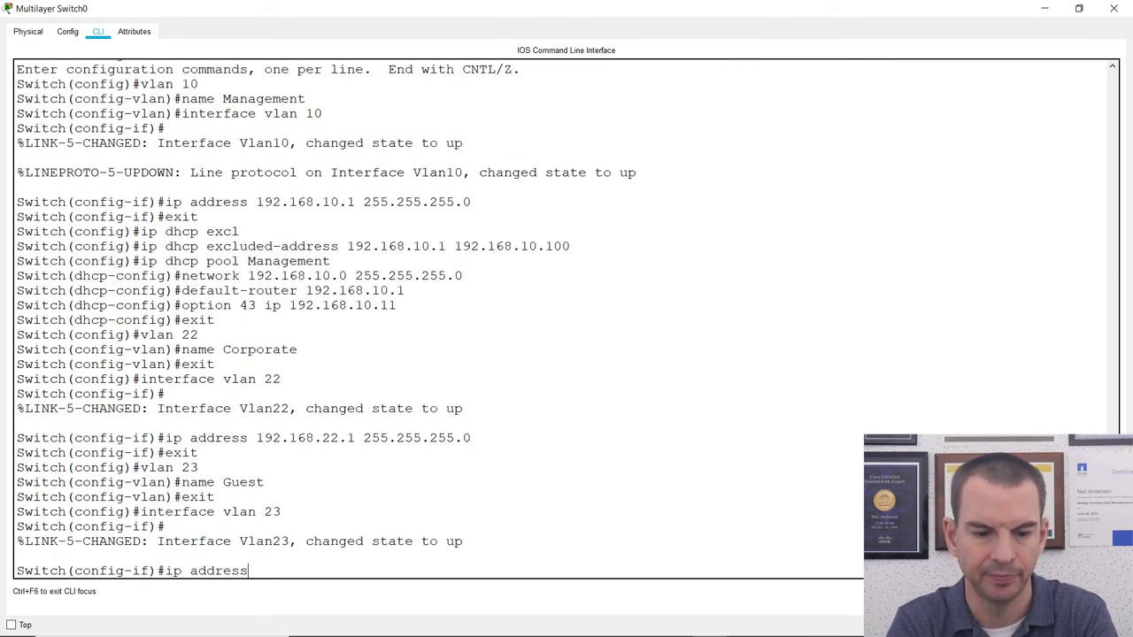
type(" 192.168.23.")
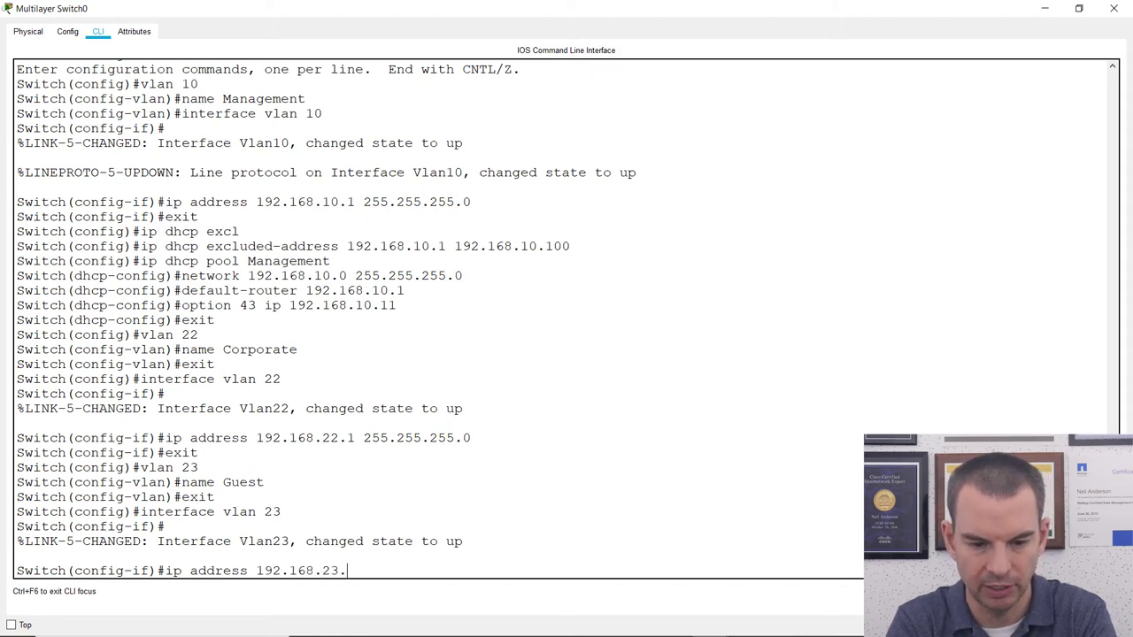
type("1 255.255.")
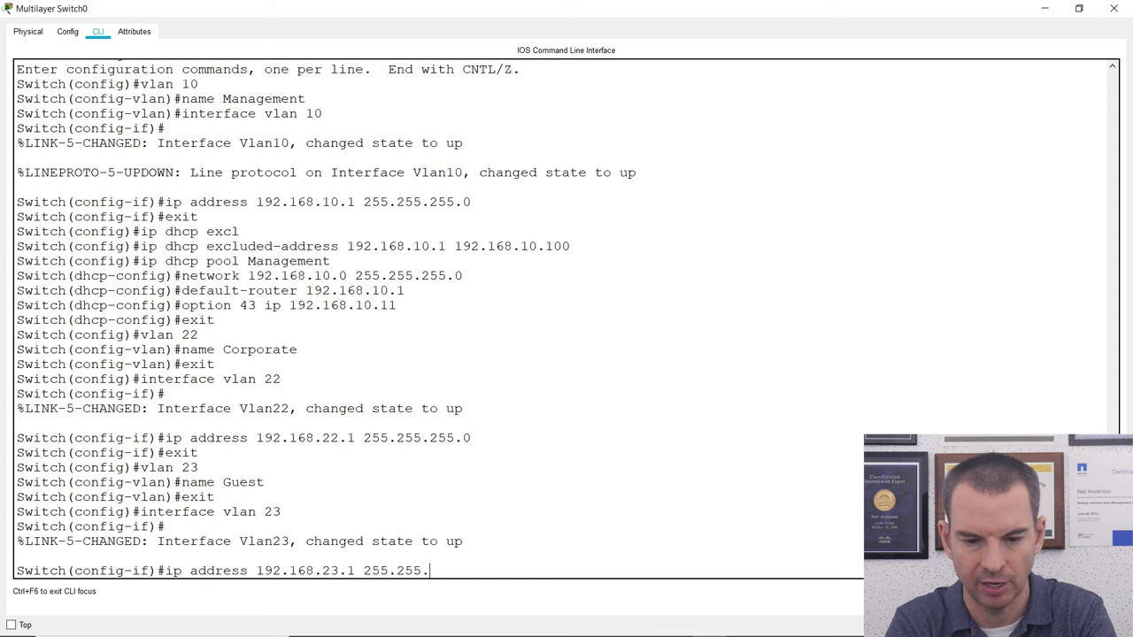
type("255.0")
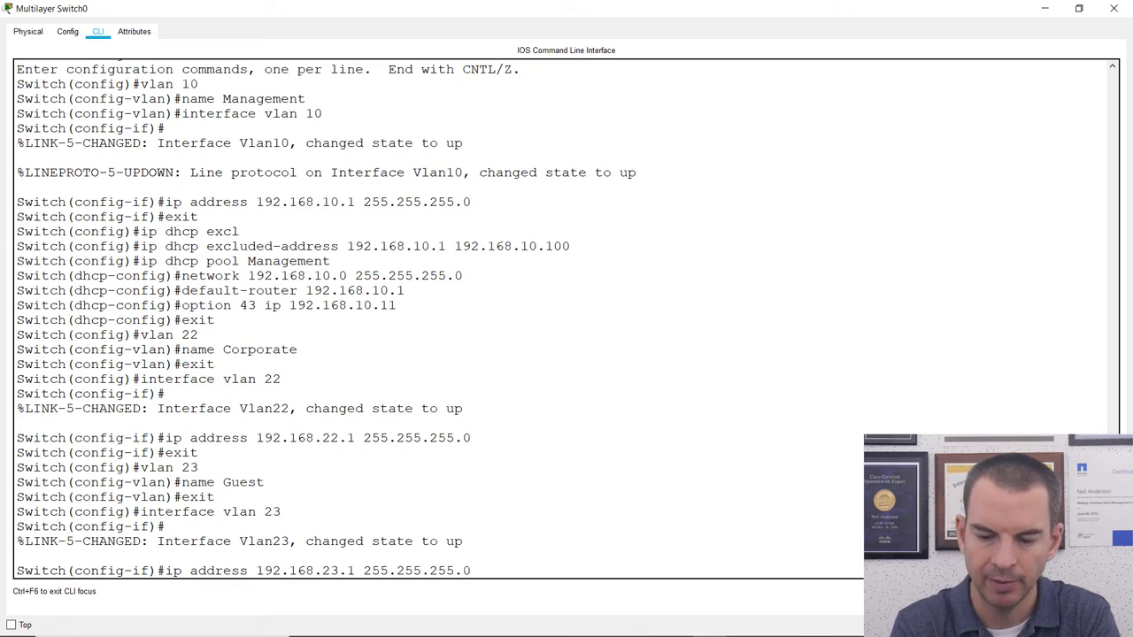
key("Return")
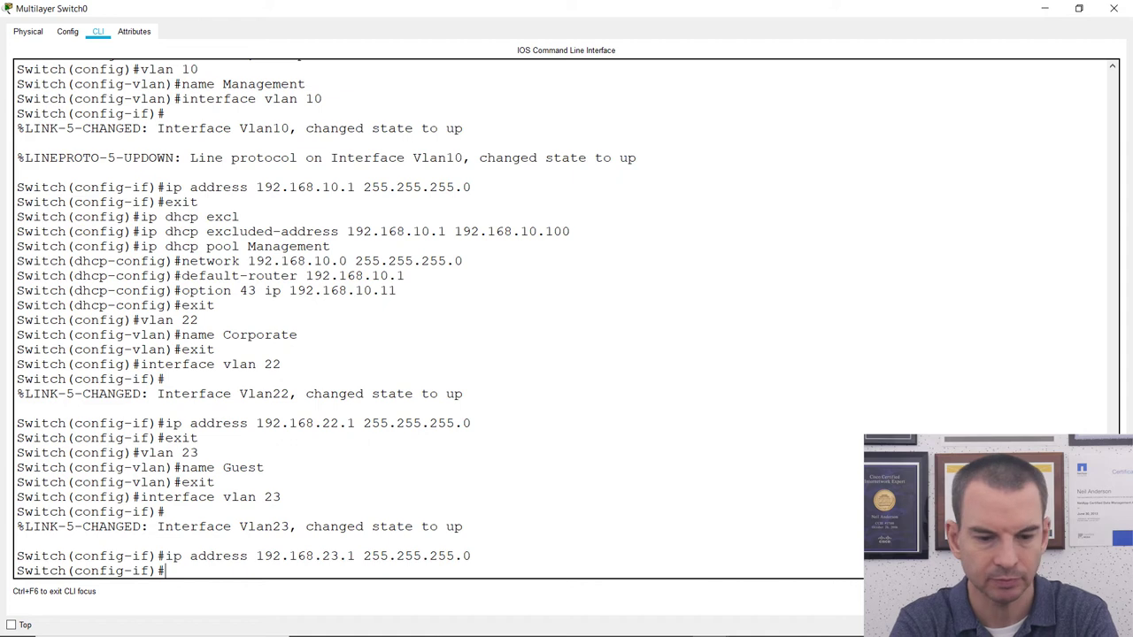
Leave configuration mode with end and list the switch's VLANs with show vlan.
type("end")
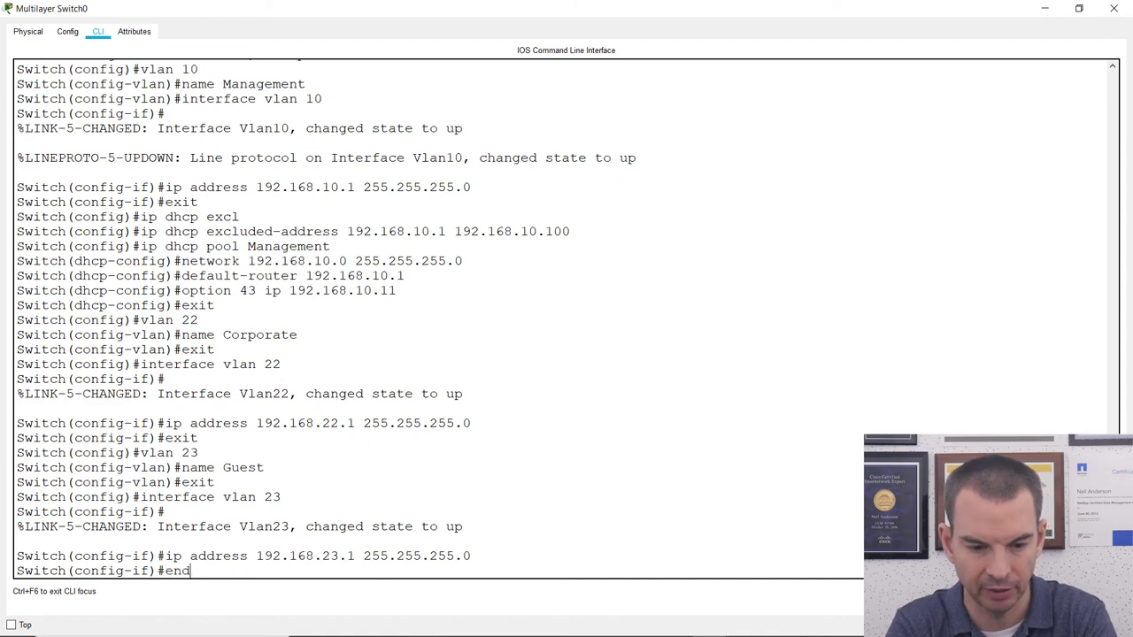
key("Return")
key("Return")
type("show vlan")
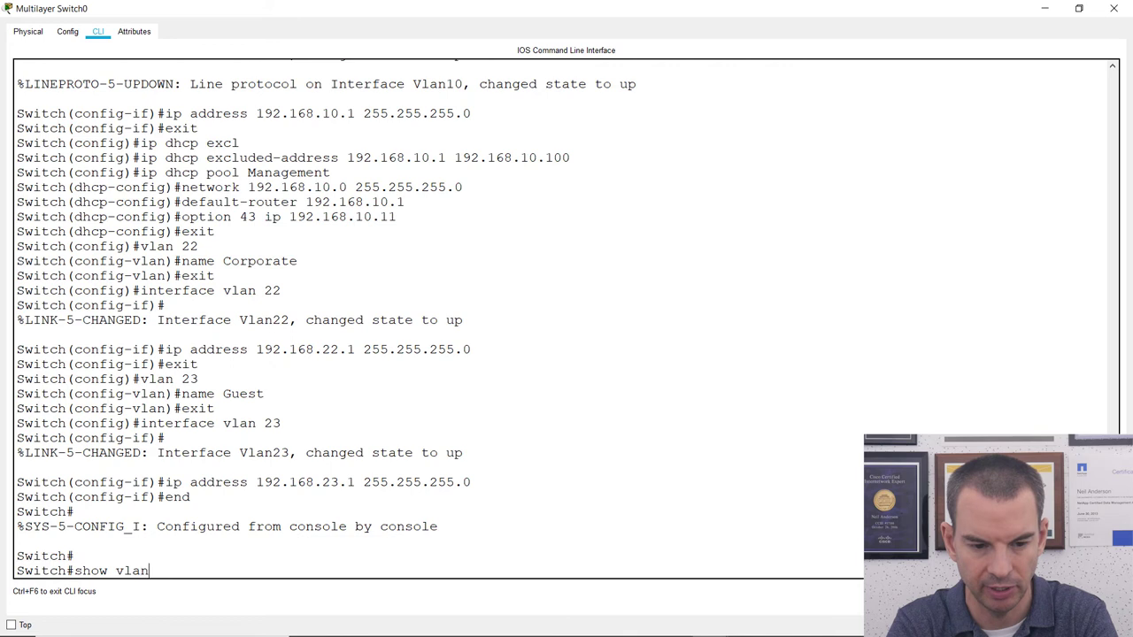
key("Return")
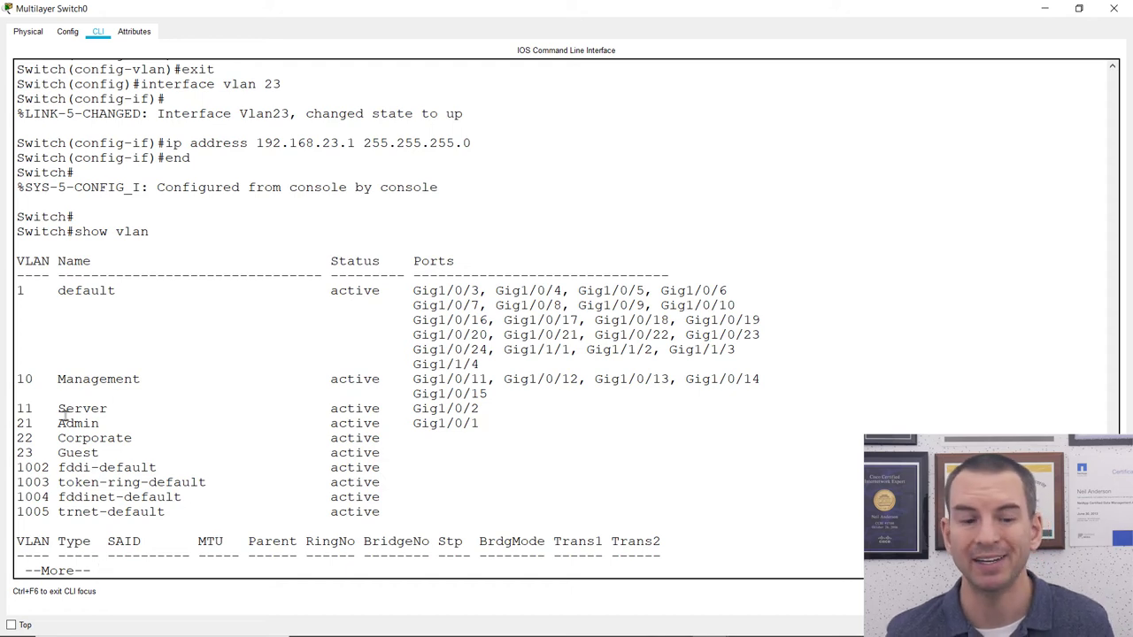
Highlight the Server, Admin, Management, Corporate and Guest rows in the VLAN list.
left_click_drag(19, 408, 379, 409)
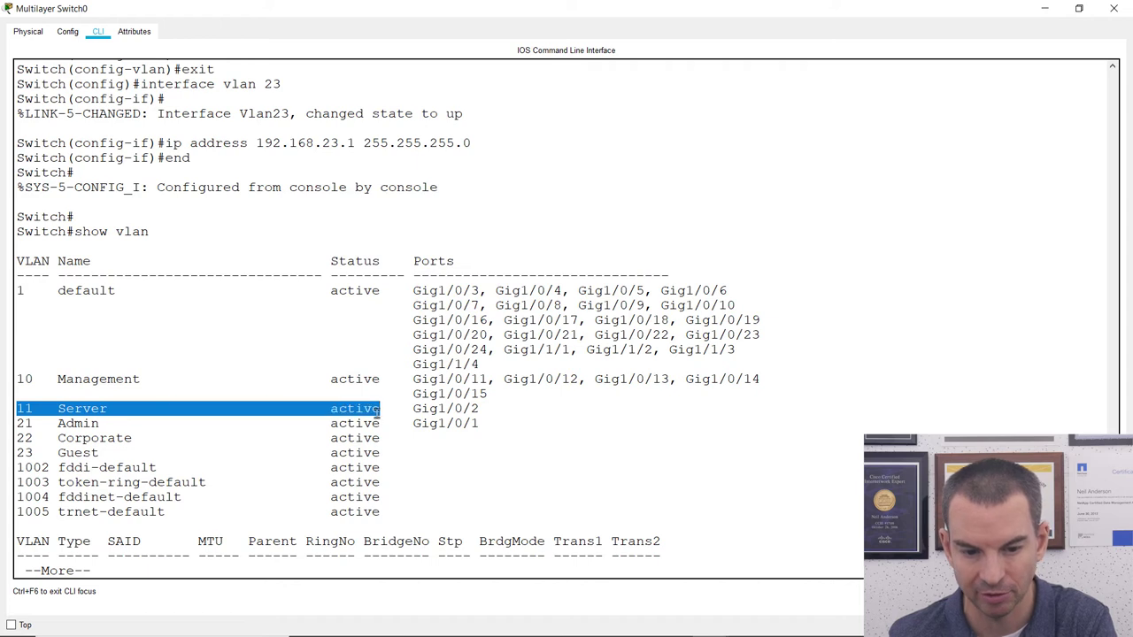
left_click_drag(18, 423, 387, 424)
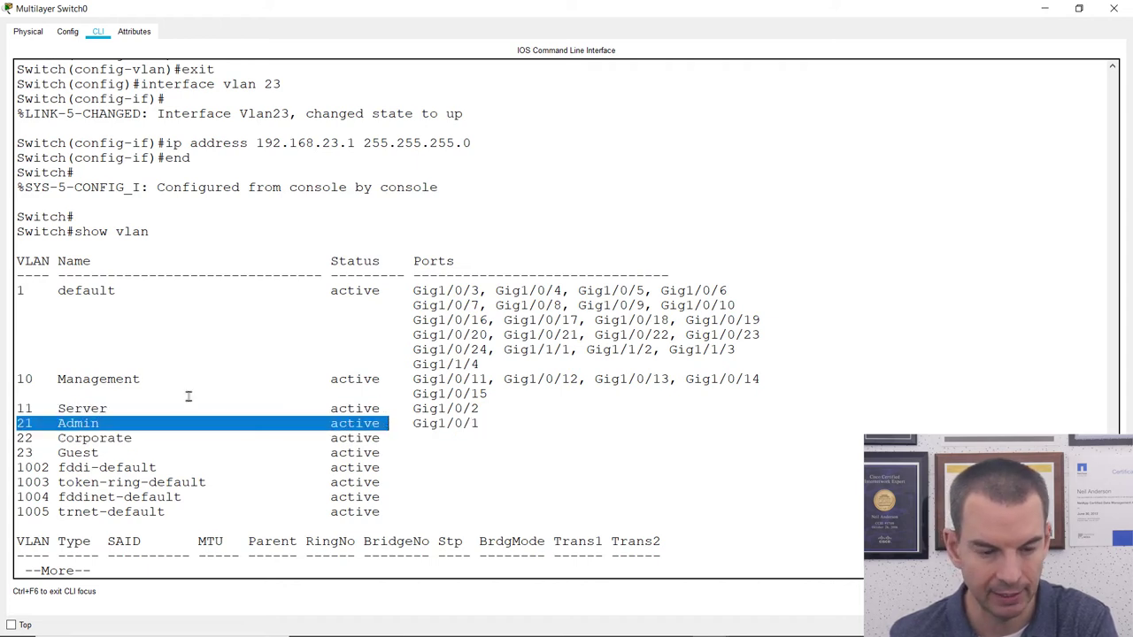
left_click_drag(17, 379, 144, 379)
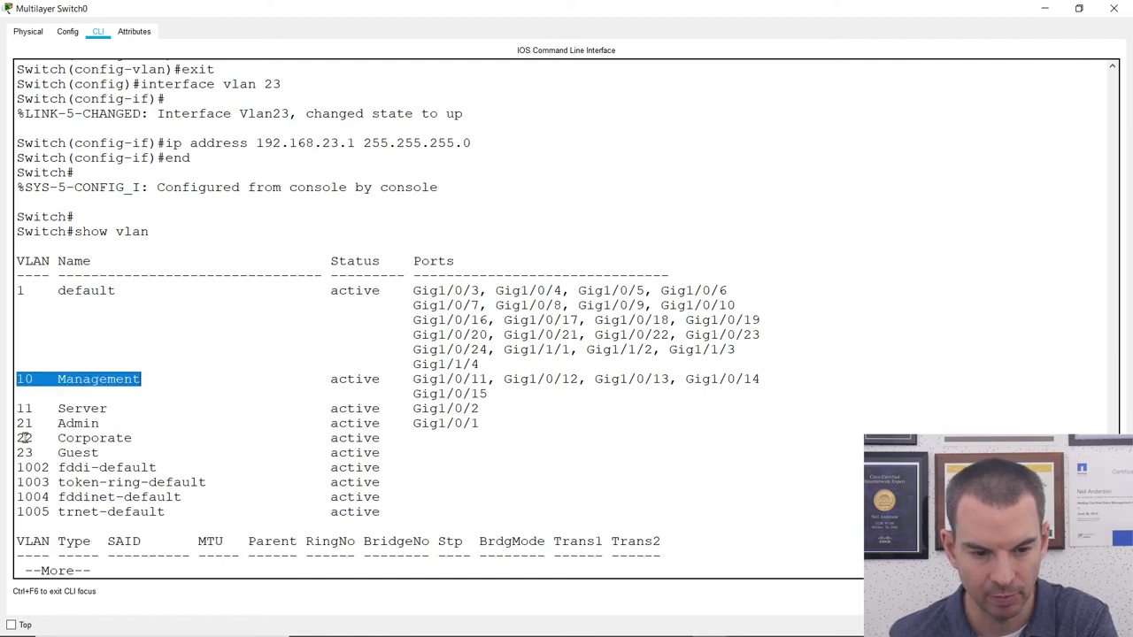
left_click_drag(17, 438, 401, 444)
type("qshow ip in")
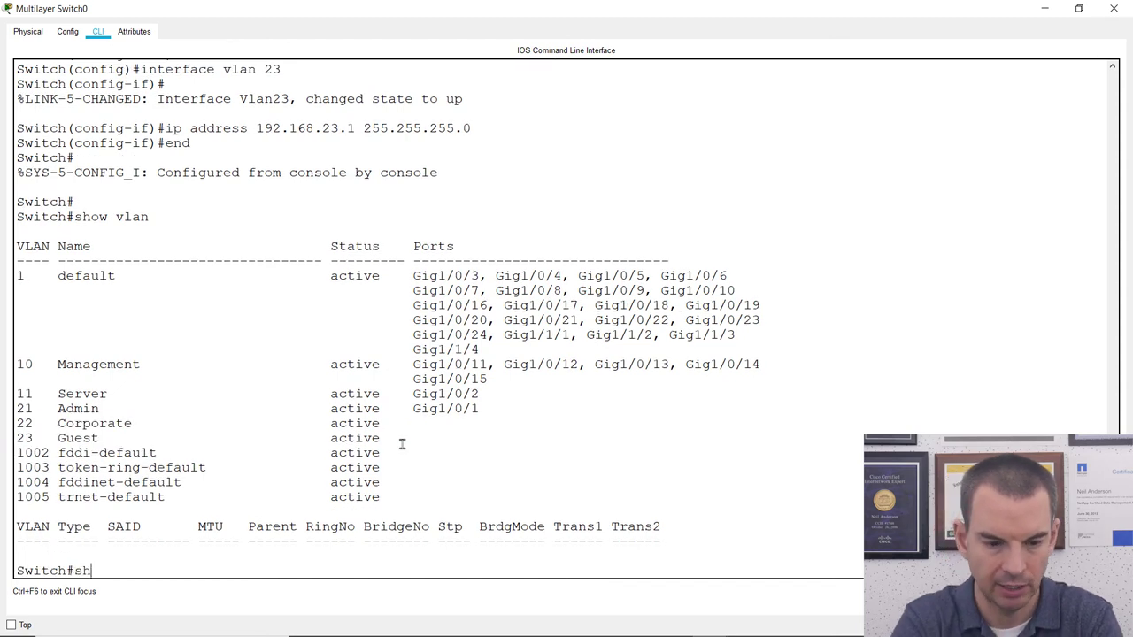
Run show ip interface brief and highlight Vlan10's 192.168.10.1 address and Vlan22's down status.
type("rief")
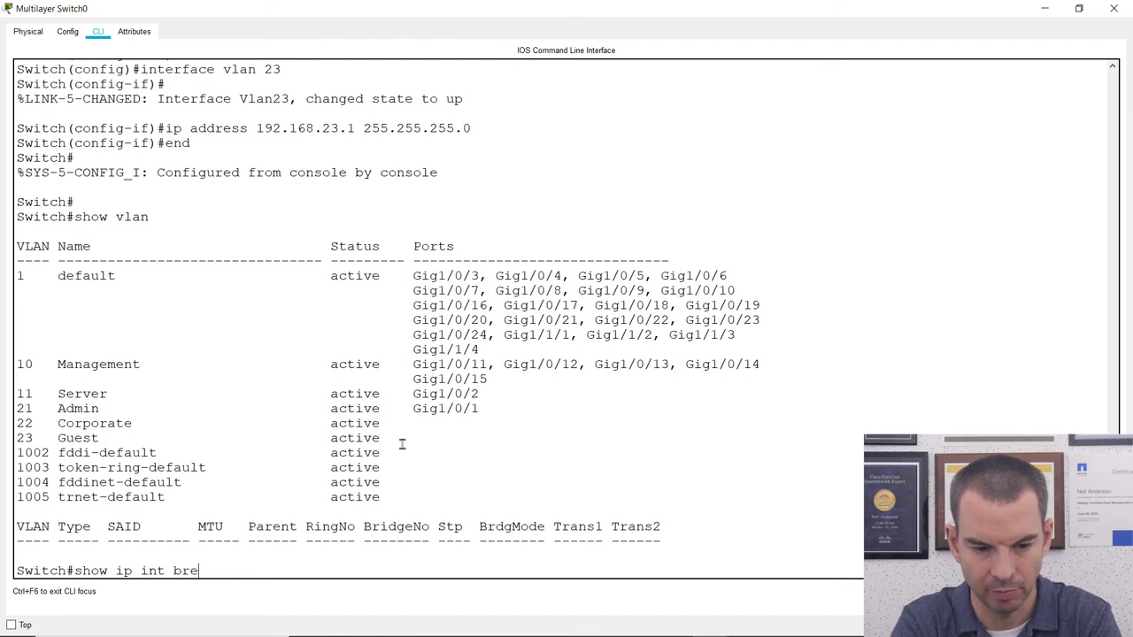
key("Return")
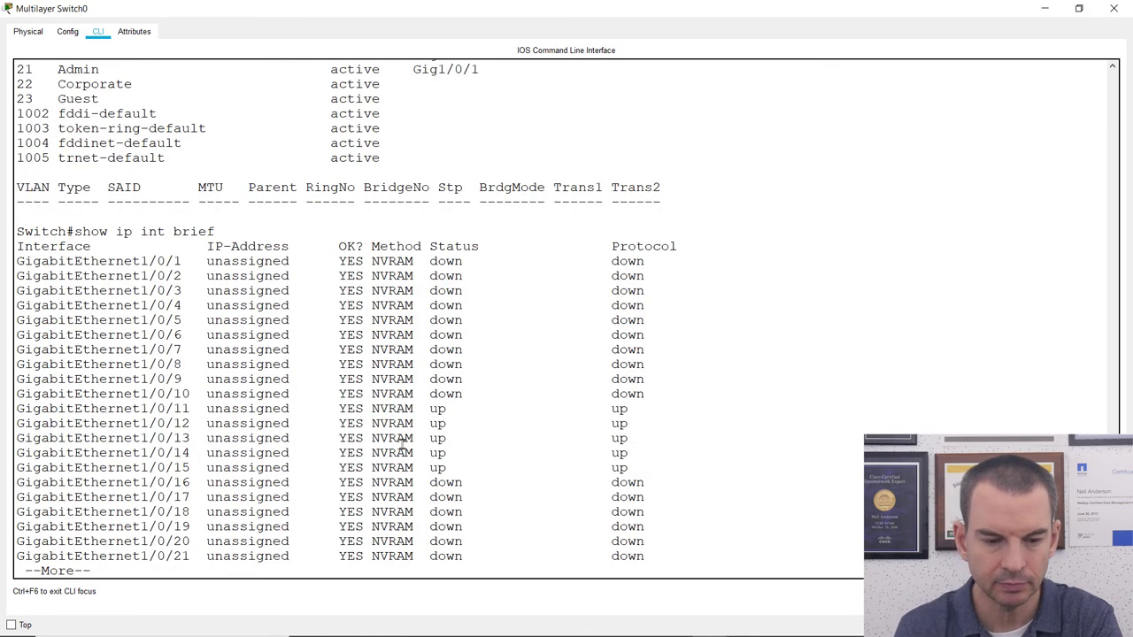
key("space")
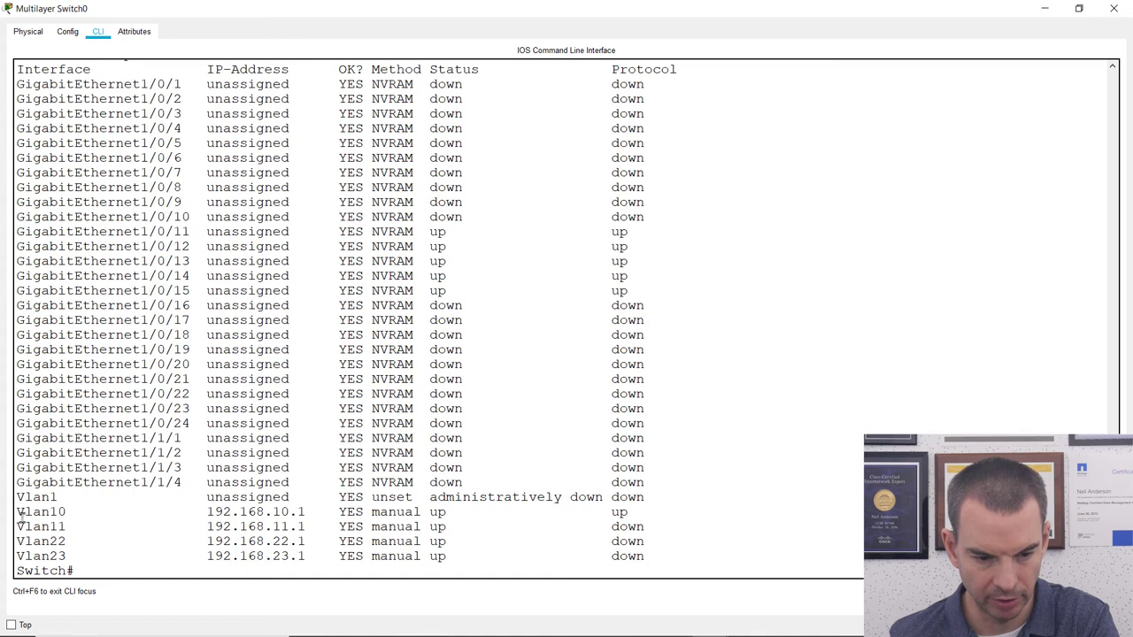
left_click_drag(14, 512, 307, 511)
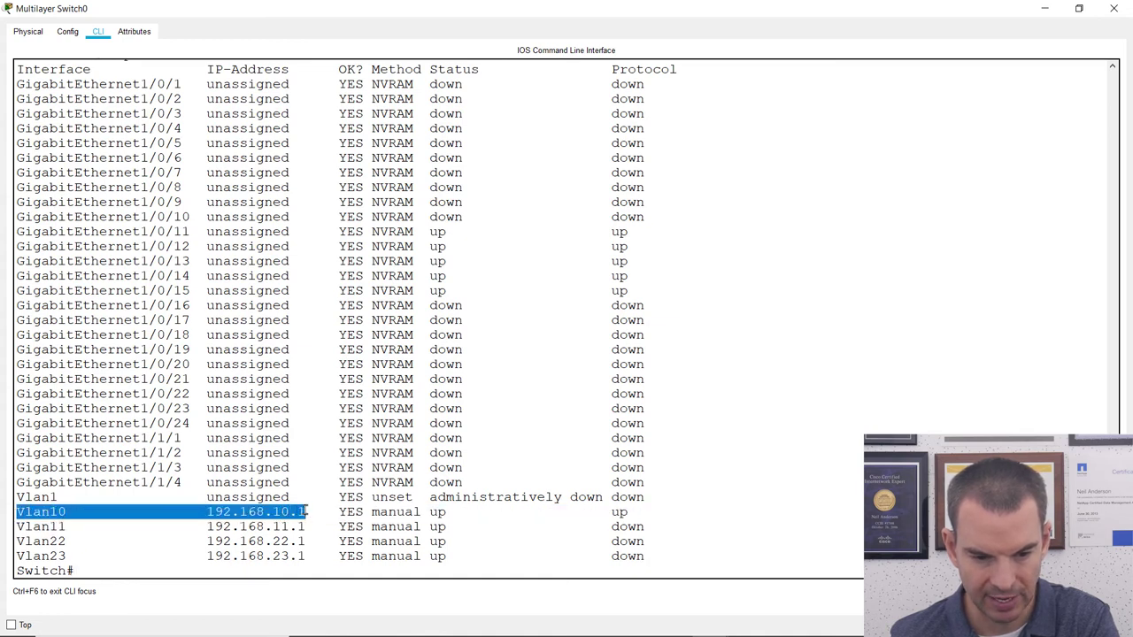
left_click(18, 540)
left_click_drag(17, 541, 620, 566)
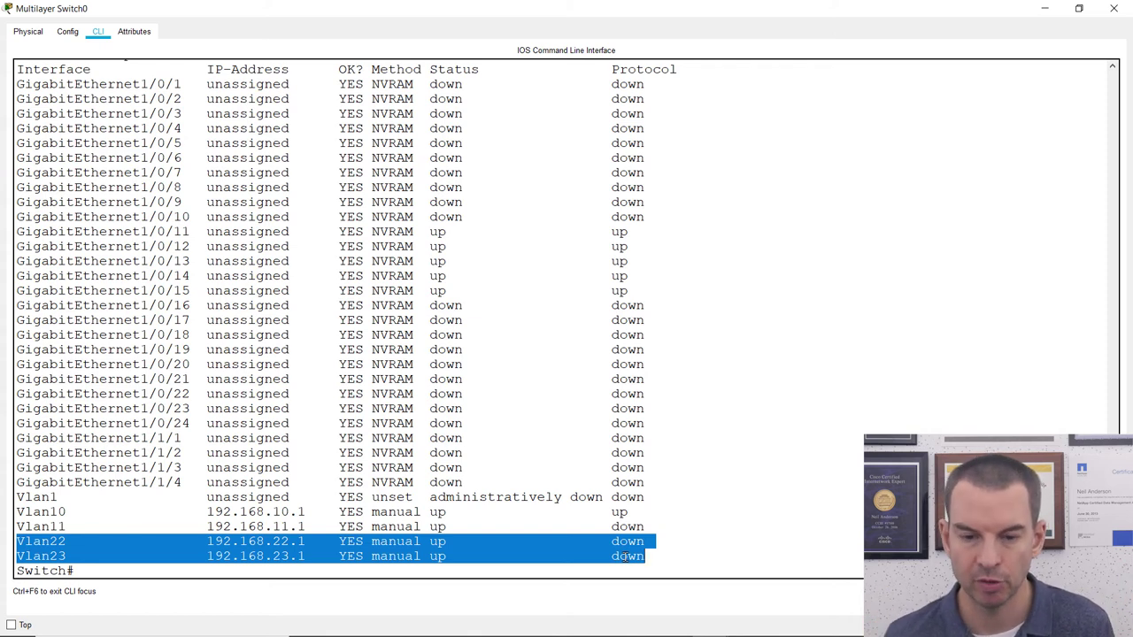
mouse_move(750, 630)
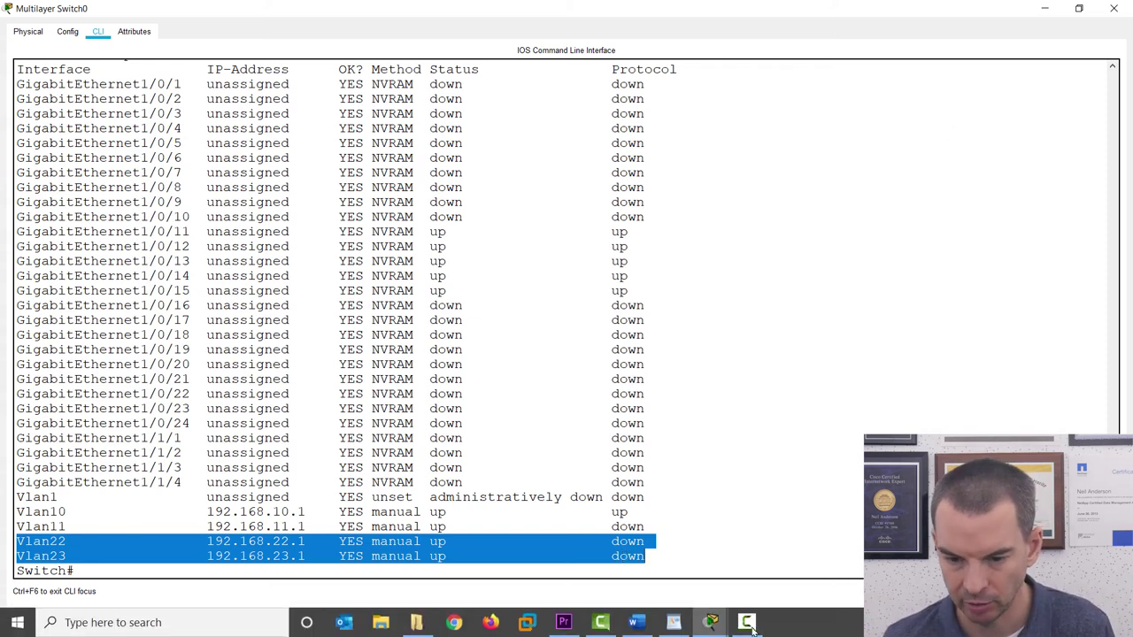
mouse_move(713, 624)
left_click(690, 589)
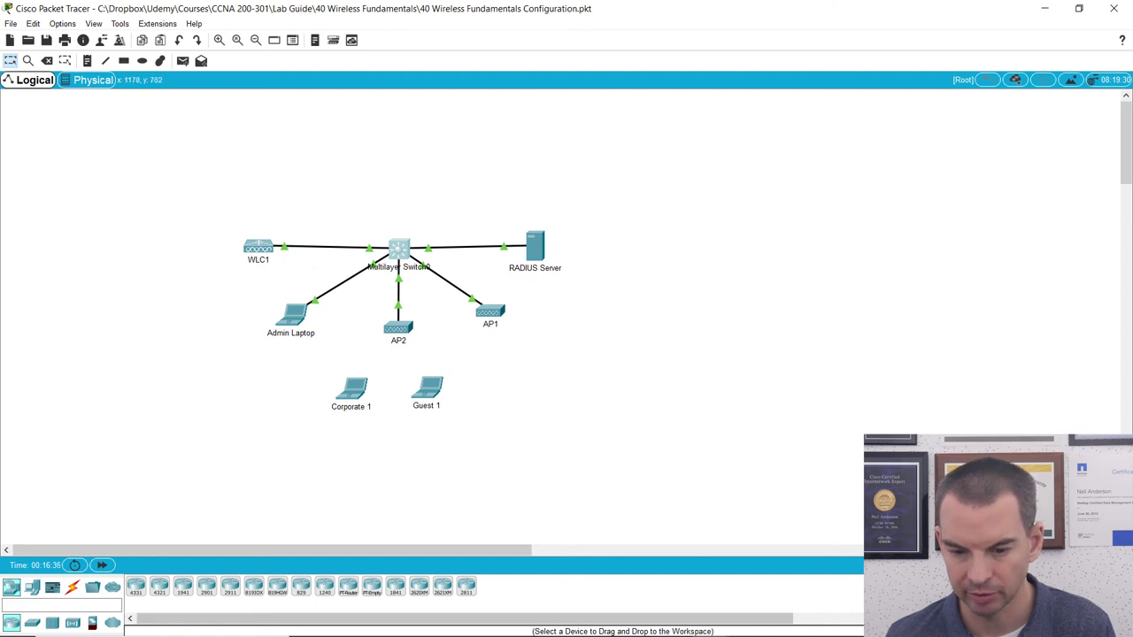
mouse_move(748, 624)
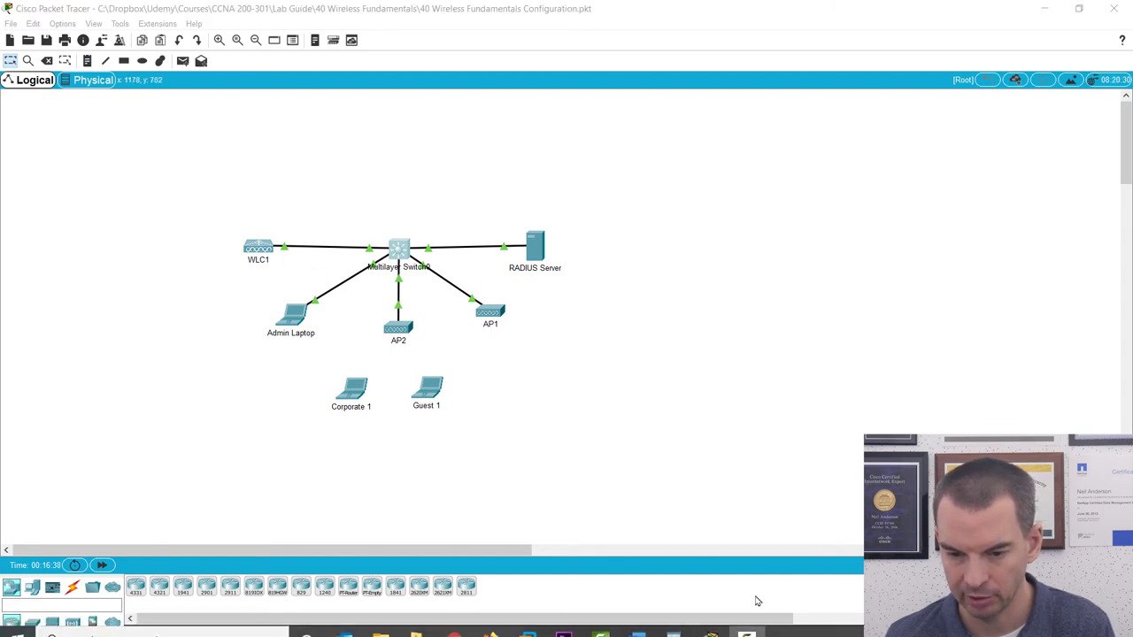
mouse_move(710, 623)
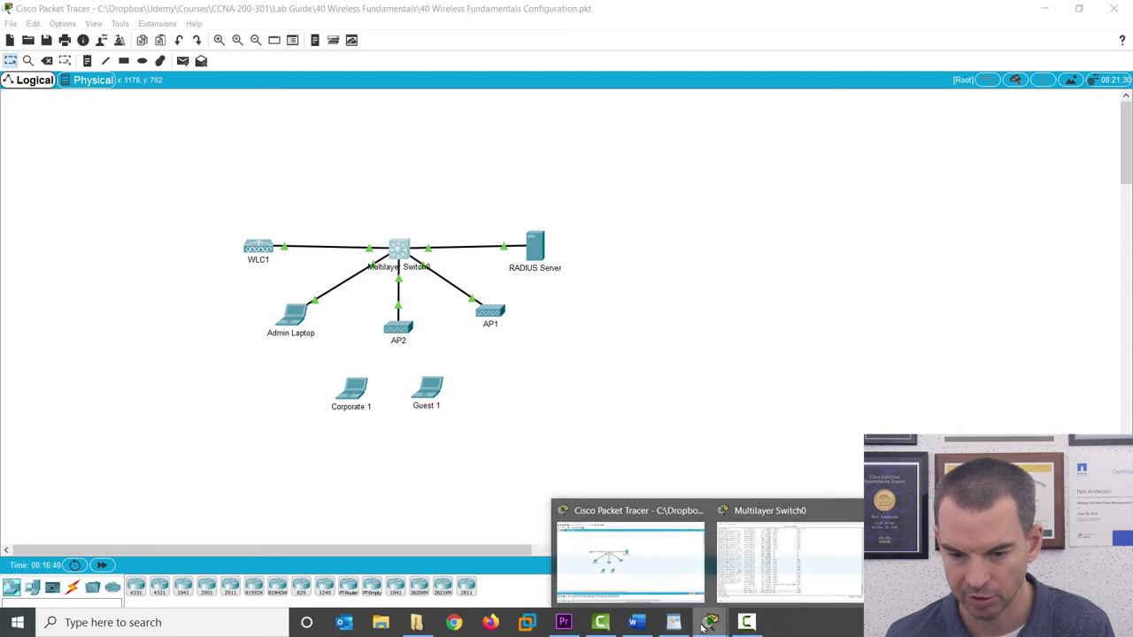
left_click(776, 580)
left_click(372, 457)
From global configuration, label interface GigabitEthernet1/0/5 with the description 'WLC'.
type("config t")
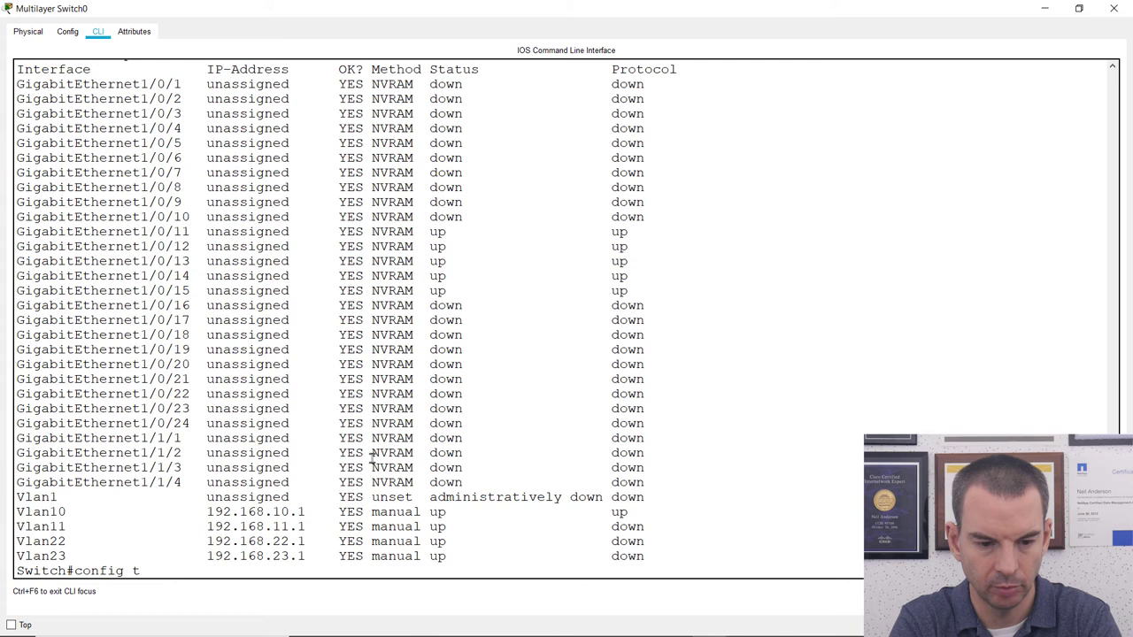
key("Return")
type("int git")
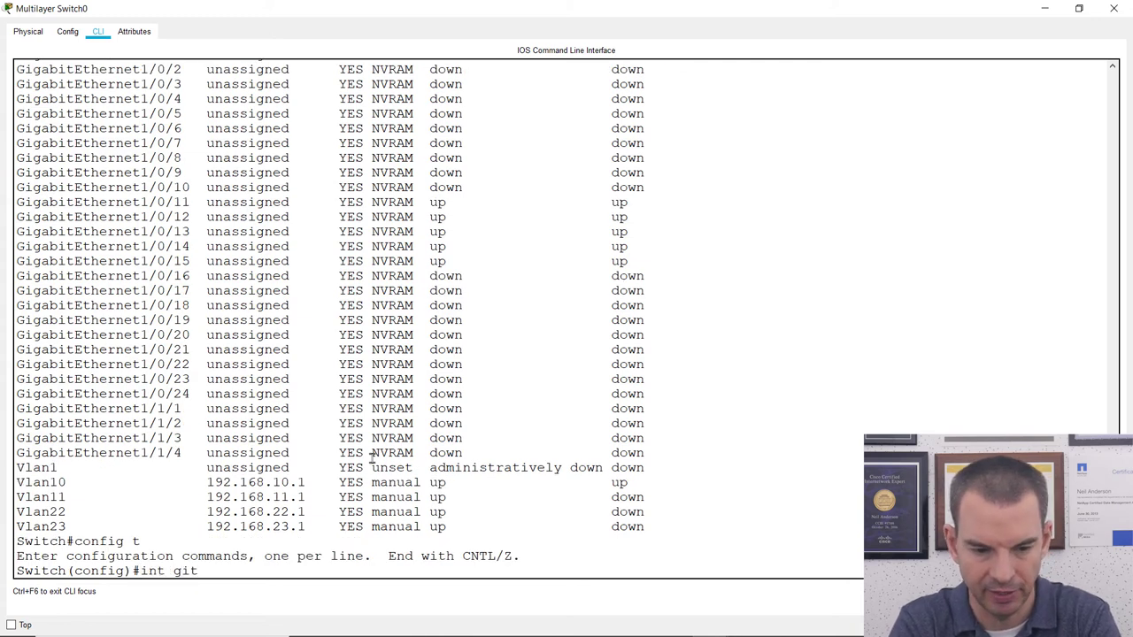
key("Tab")
key("BackSpace")
type("g")
key("Tab")
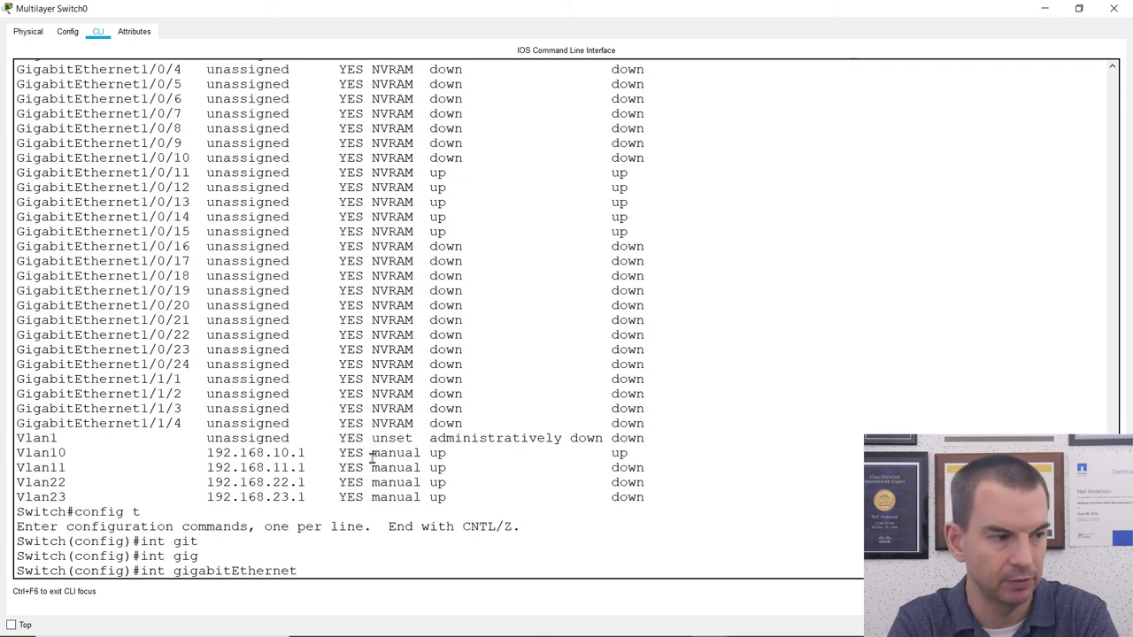
type("1/0/5")
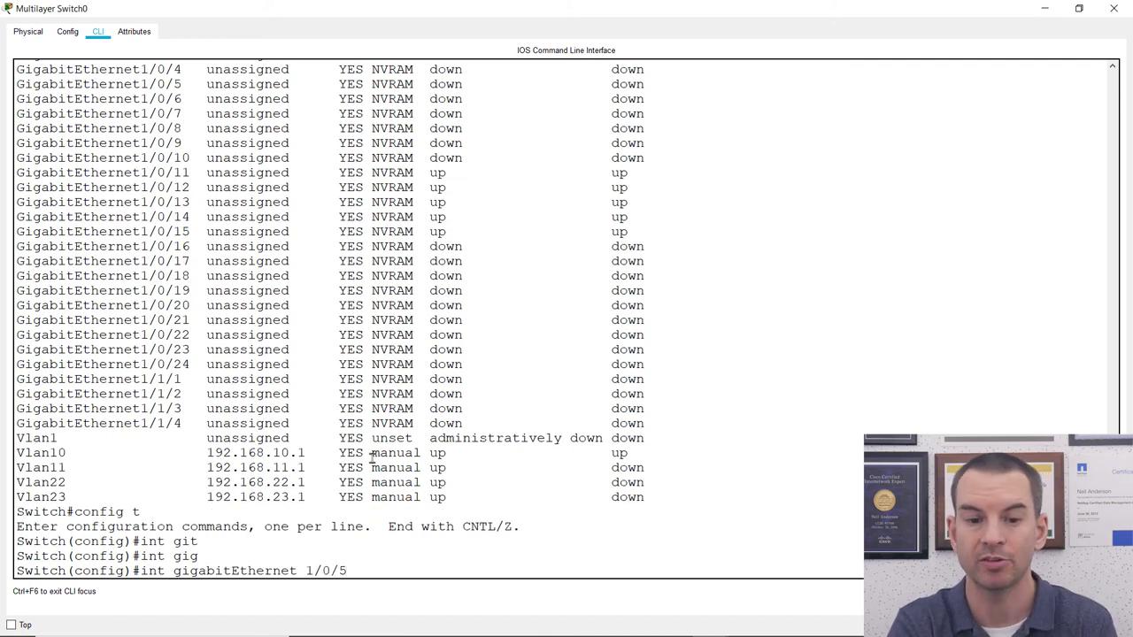
key("Return")
type("description WLC")
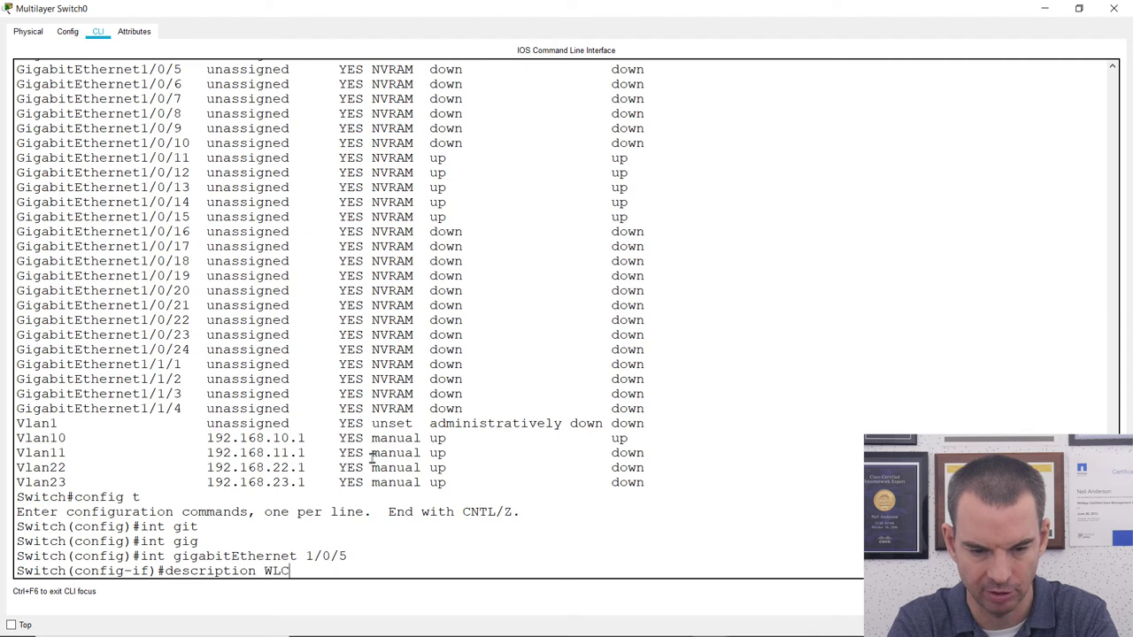
key("Return")
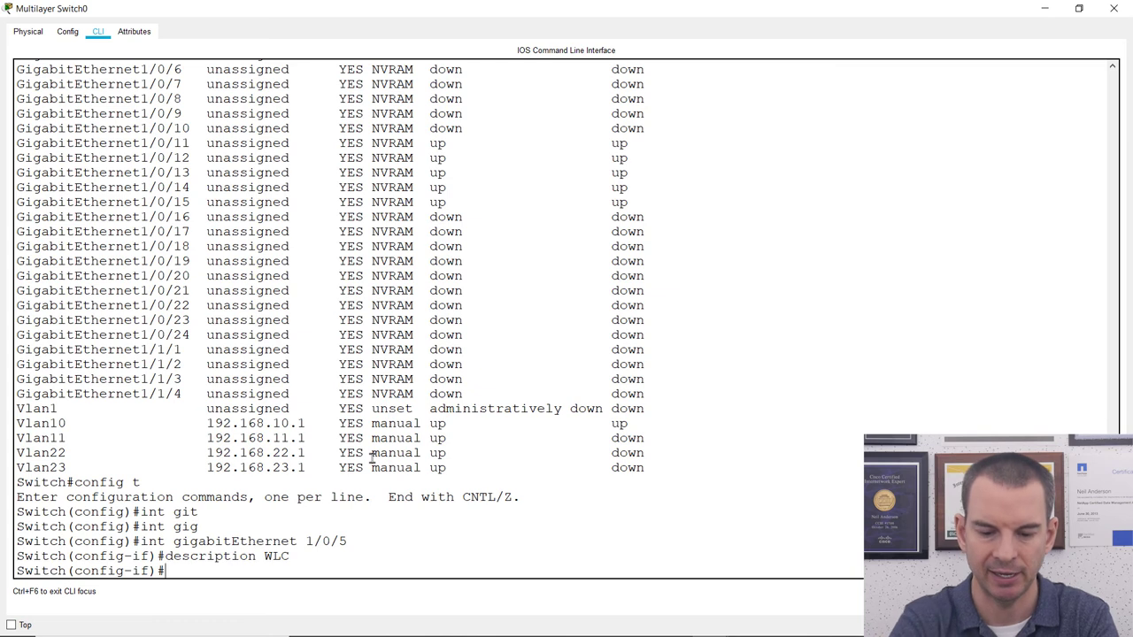
type("switch")
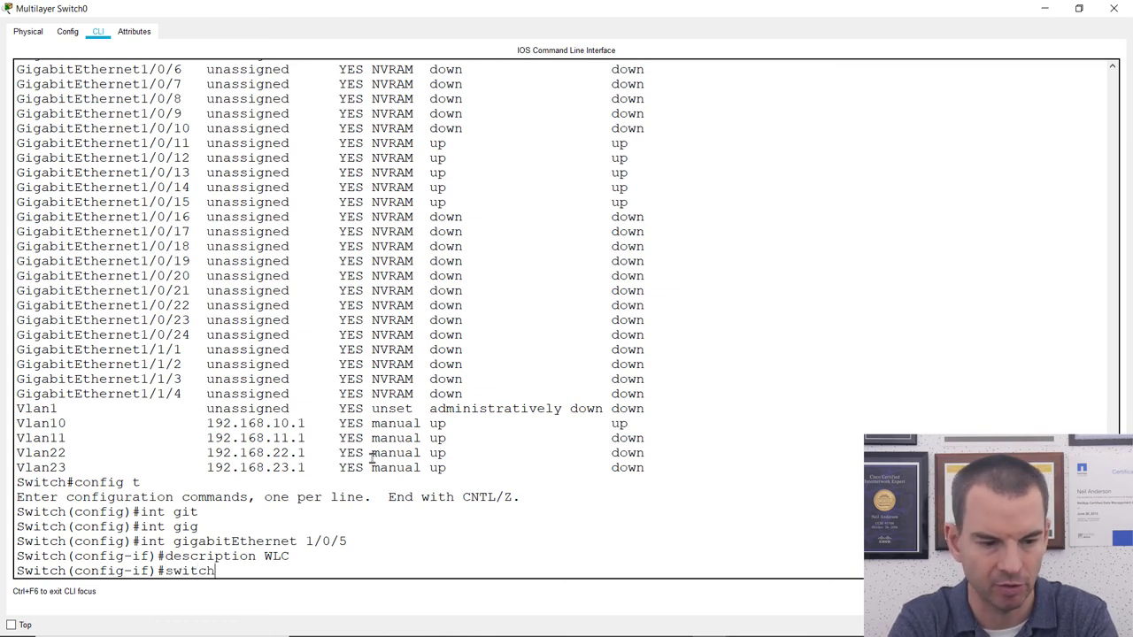
type("por")
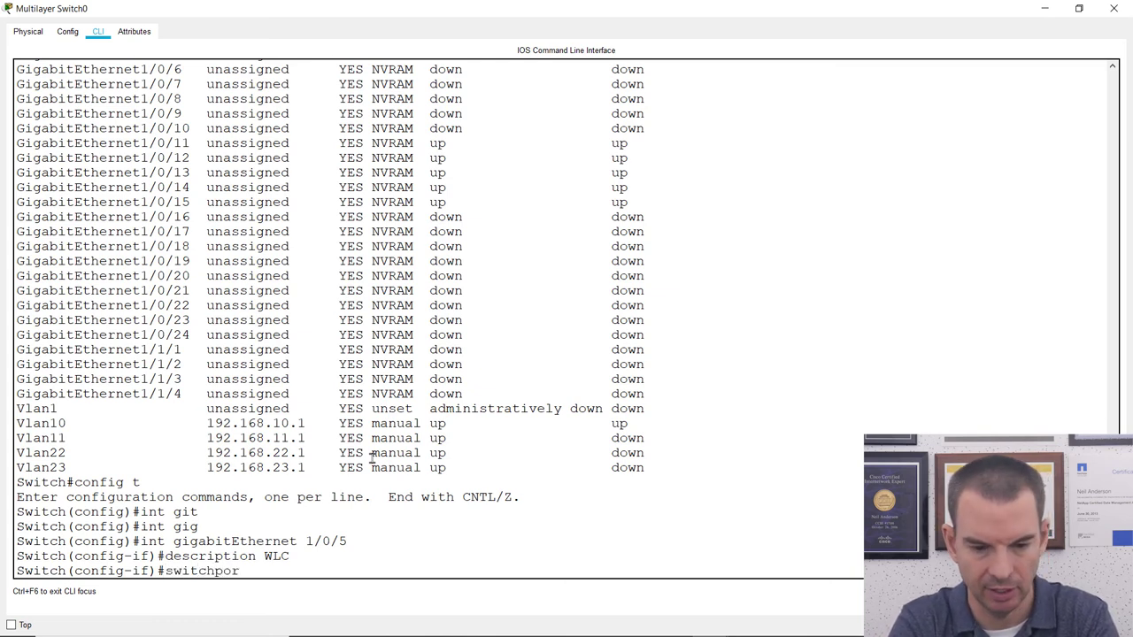
type("t trunk enc")
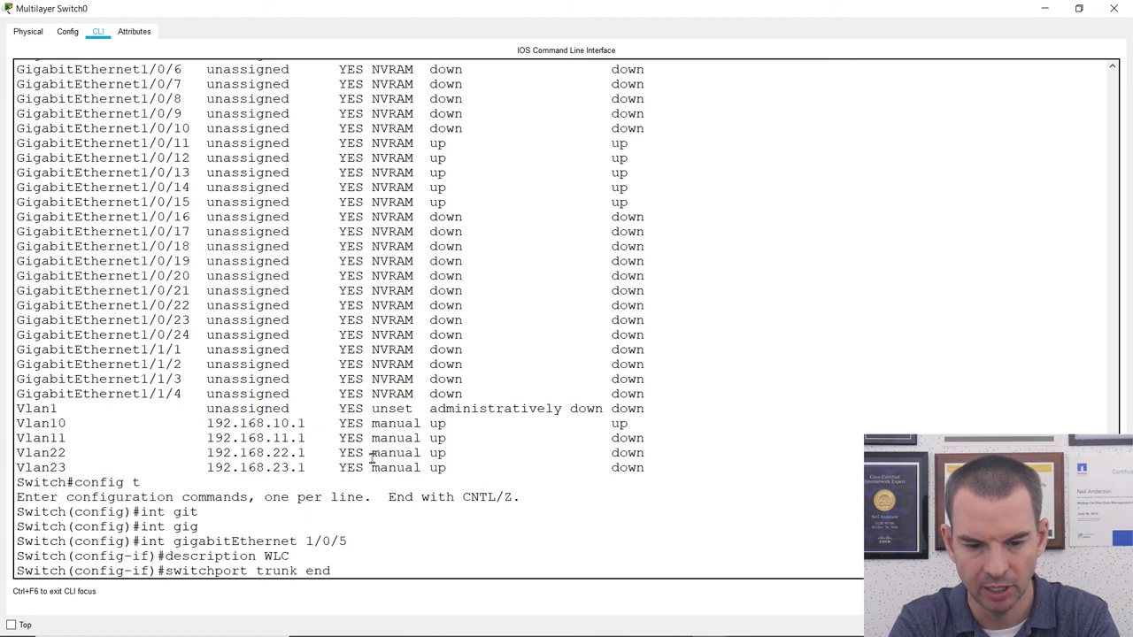
Set dot1q trunk encapsulation on Gi1/0/5 and put the port in trunk mode.
key("Tab")
type("dot1q")
key("Return")
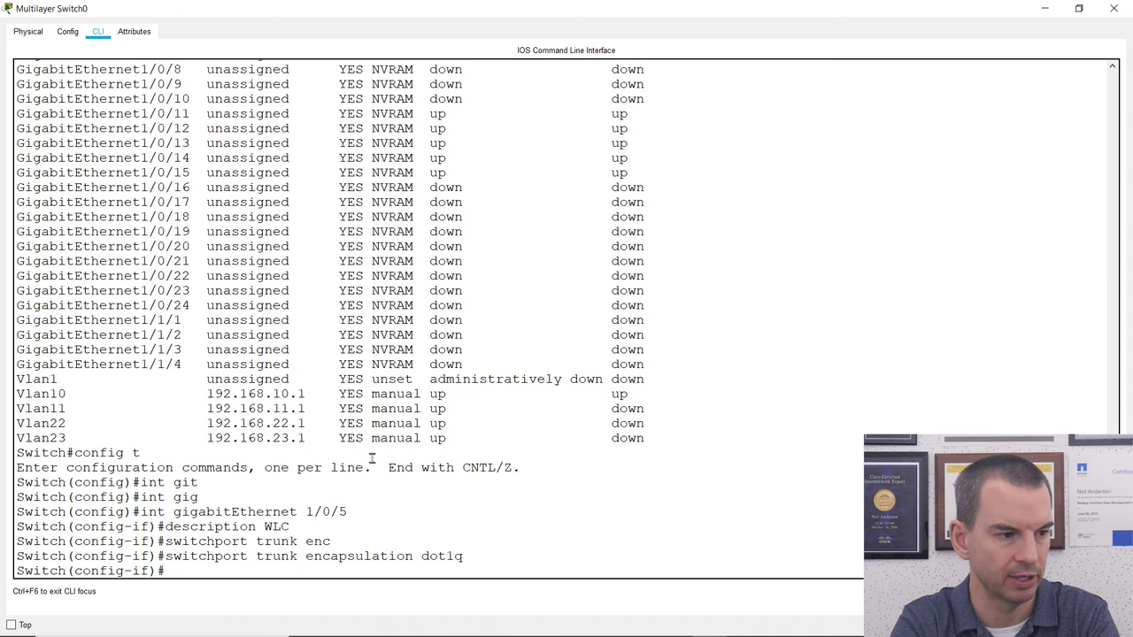
type("swti")
key("BackSpace")
key("BackSpace")
type("itch")
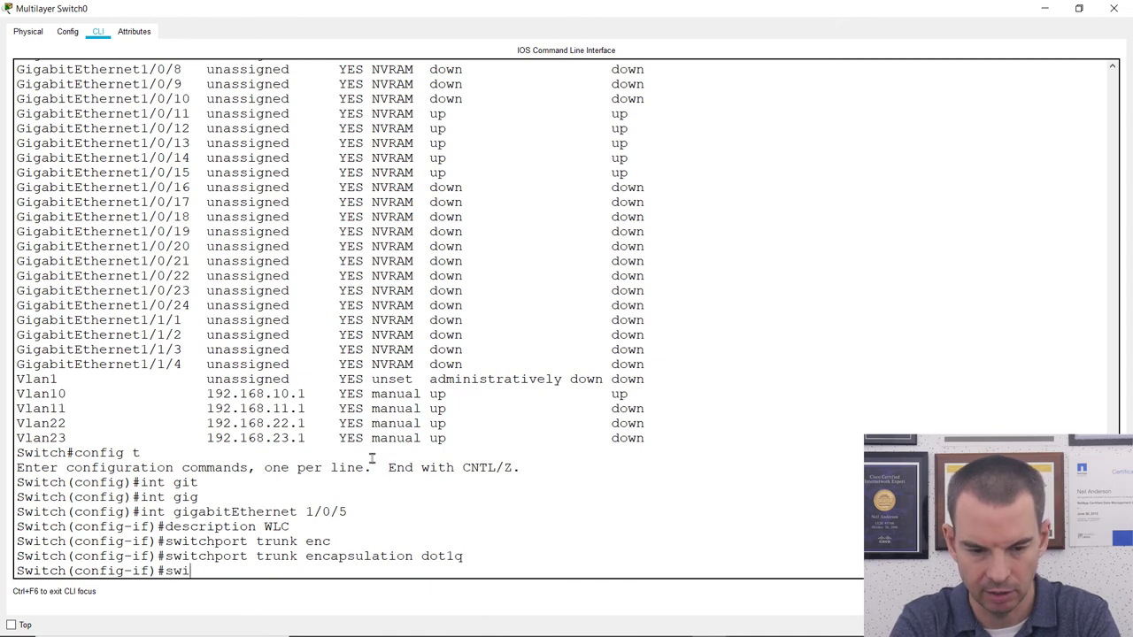
key("Tab")
type("mode trunk")
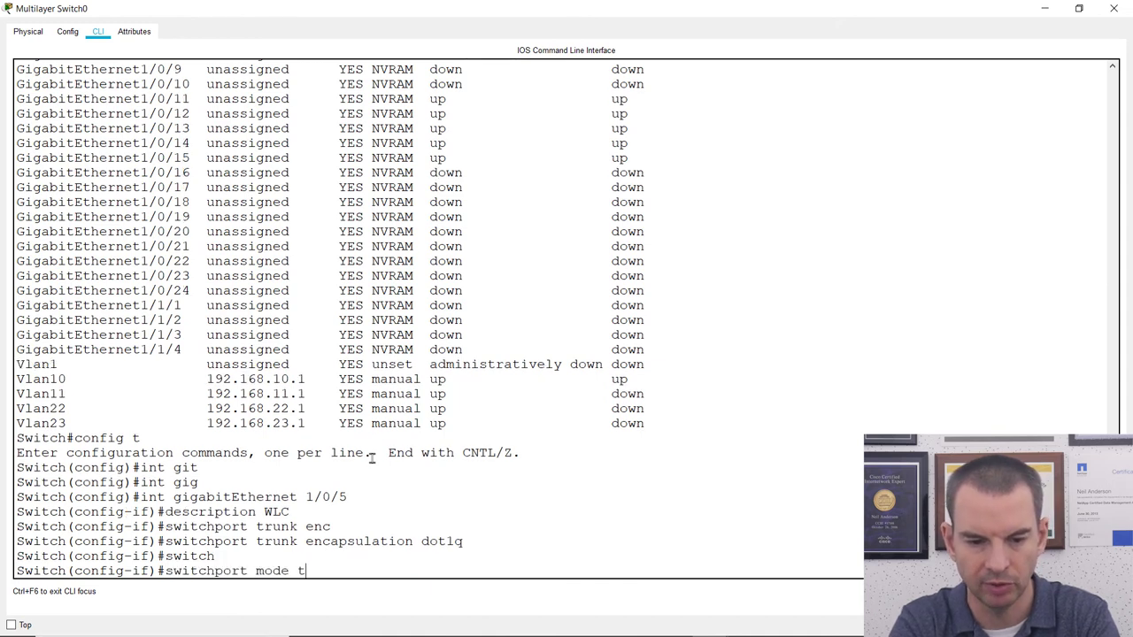
key("Return")
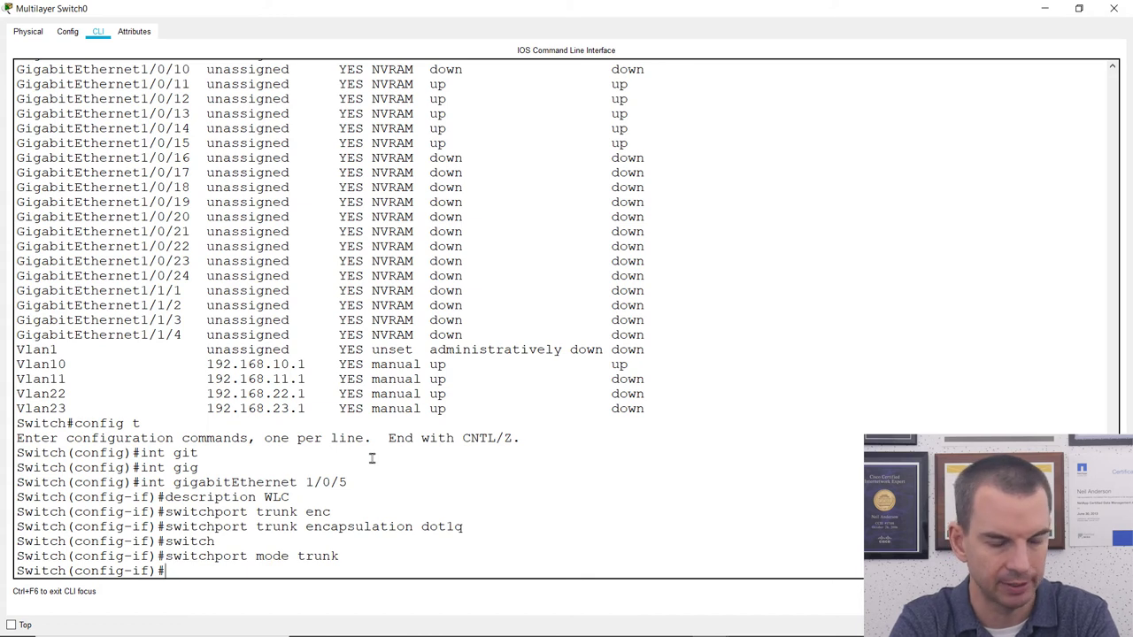
Restrict the trunk's allowed VLANs to 10, 22 and 23.
type("swti")
key("BackSpace")
key("BackSpace")
type("itchport")
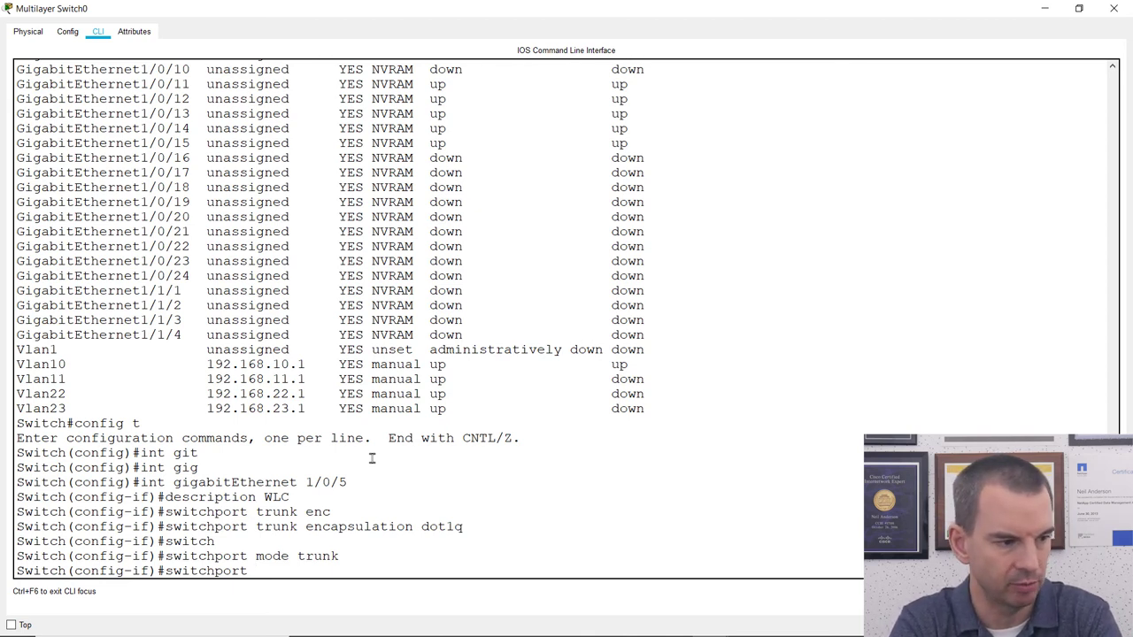
type("trunk allowed vlan 1")
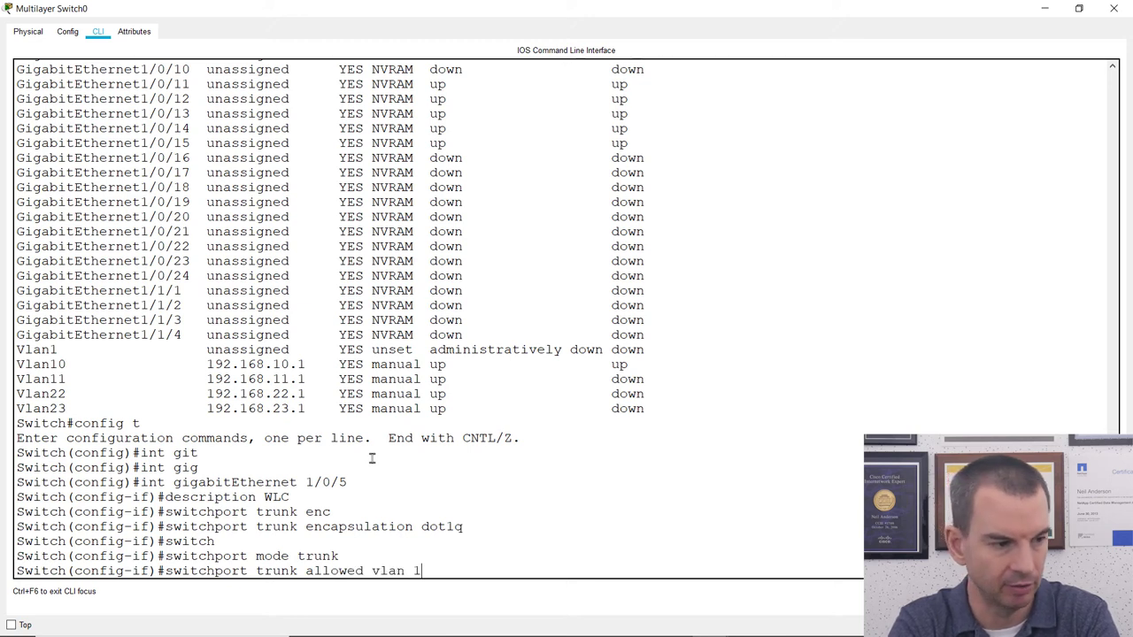
type("0")
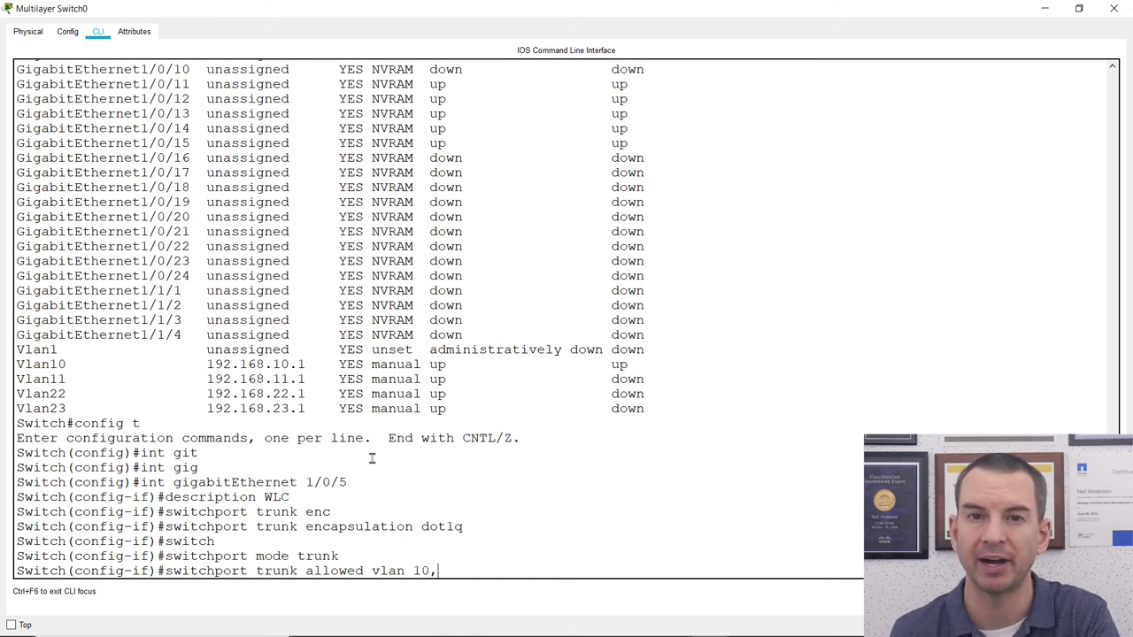
type(",22,")
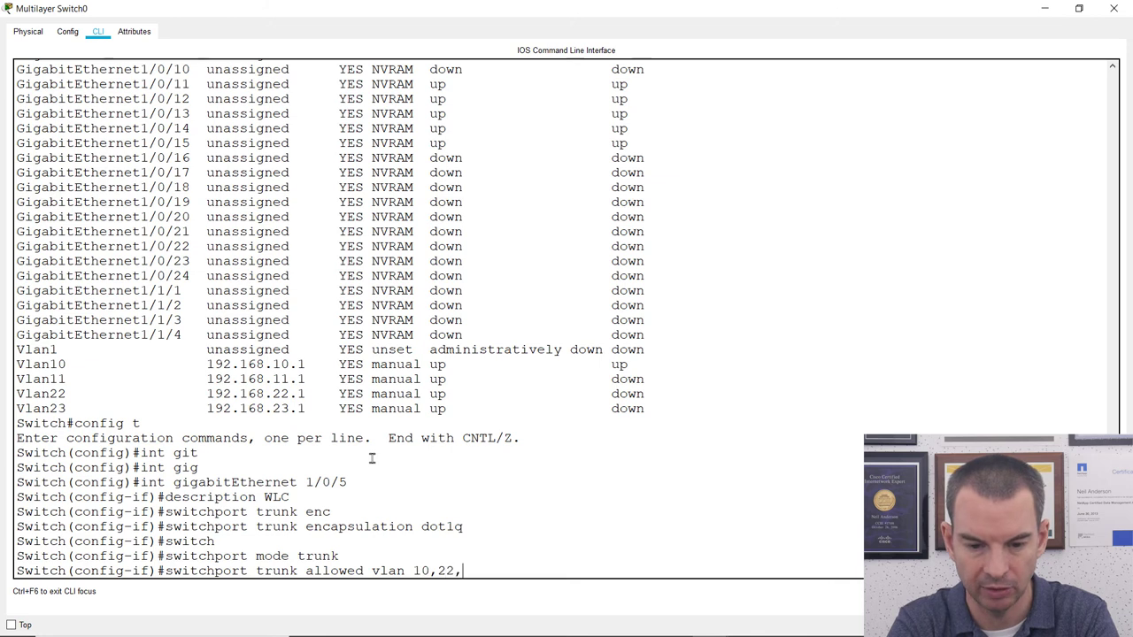
type("23")
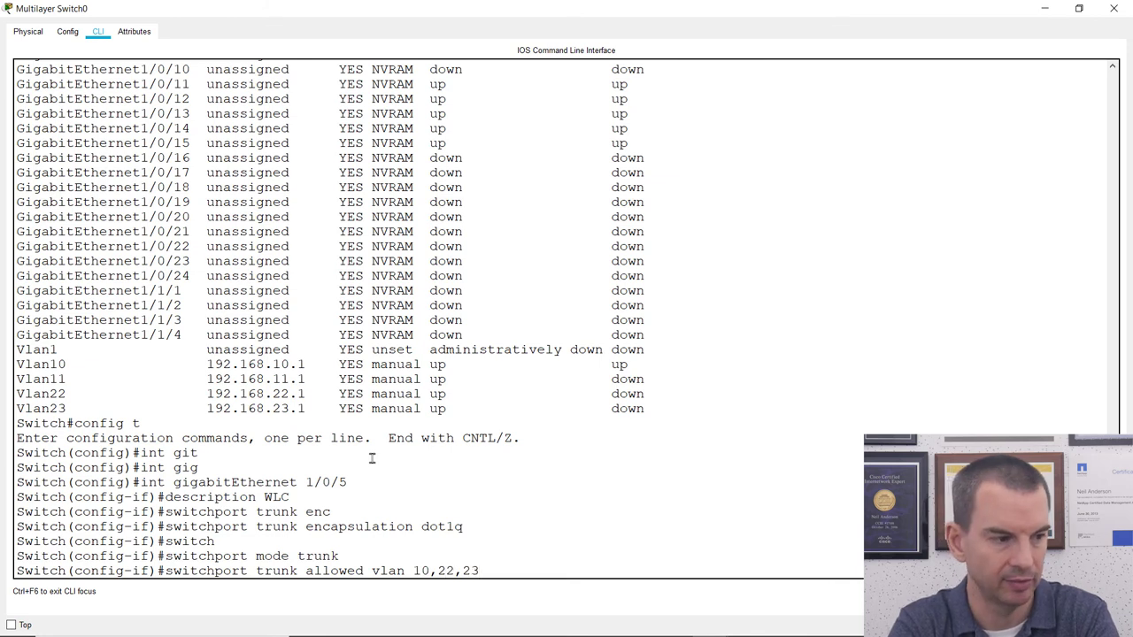
key("Return")
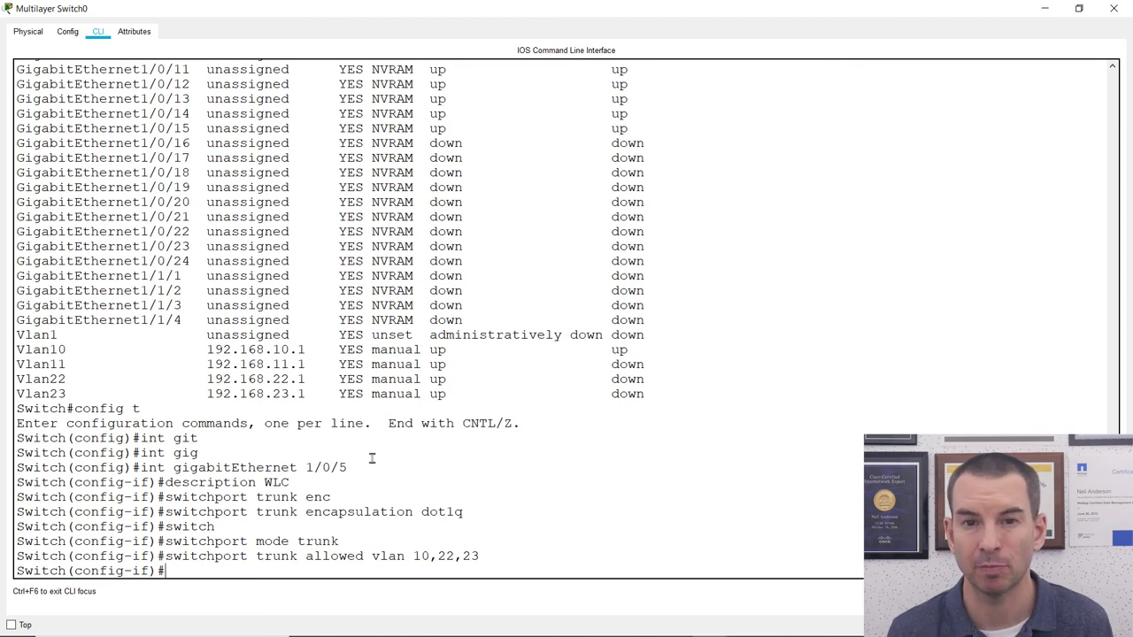
Enable spanning-tree portfast on Gi1/0/5 and return to global configuration.
type("sp")
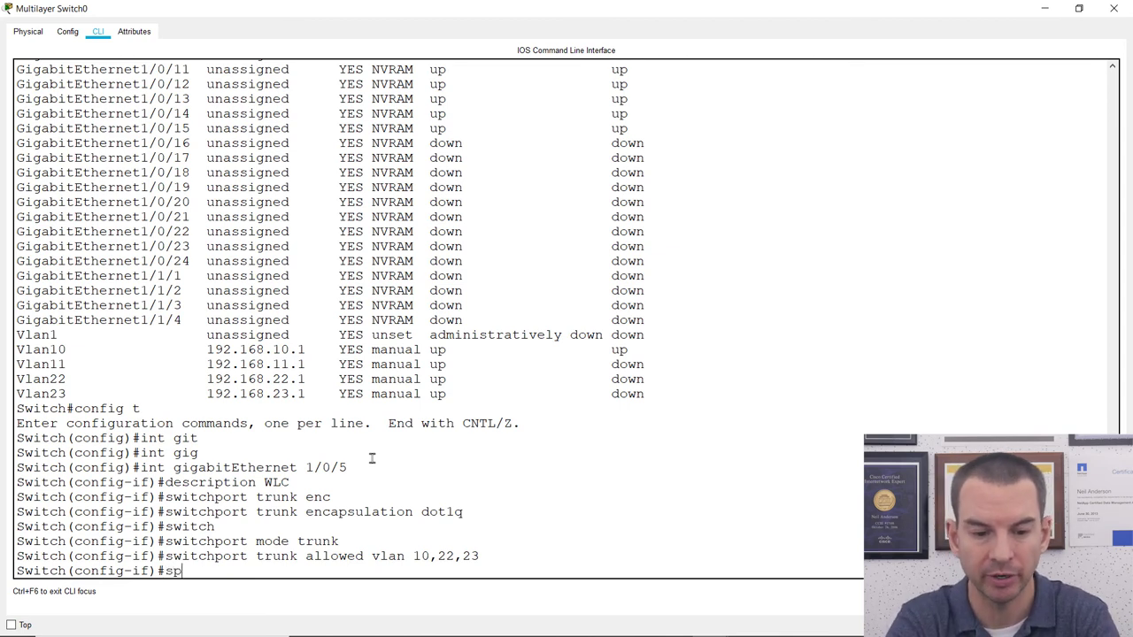
type("ann")
key("Tab")
type("portfast")
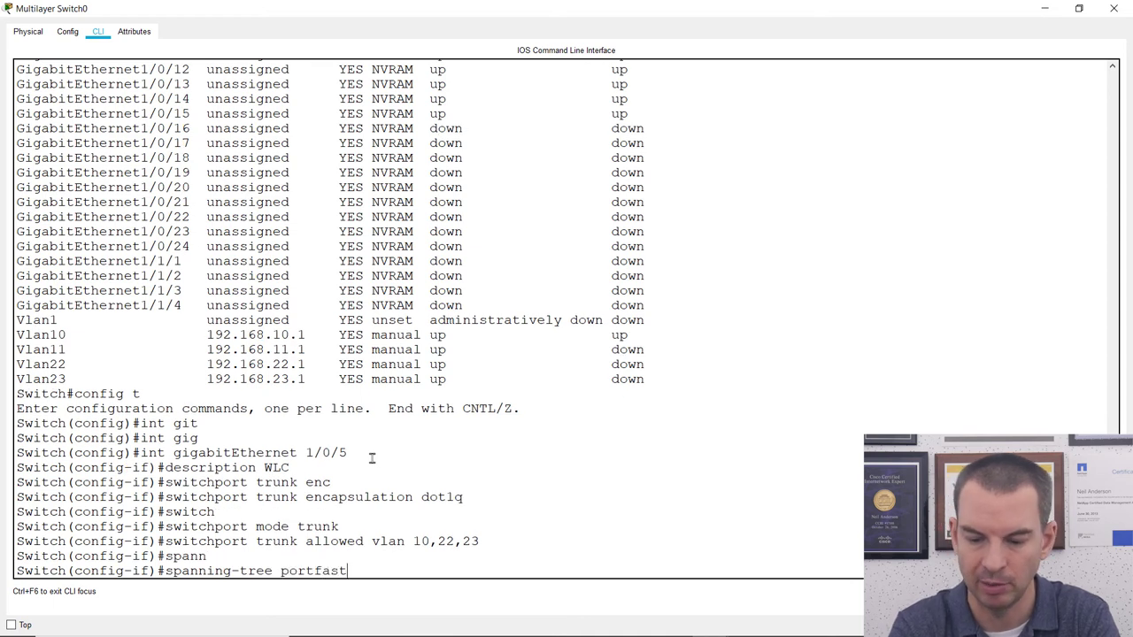
key("Return")
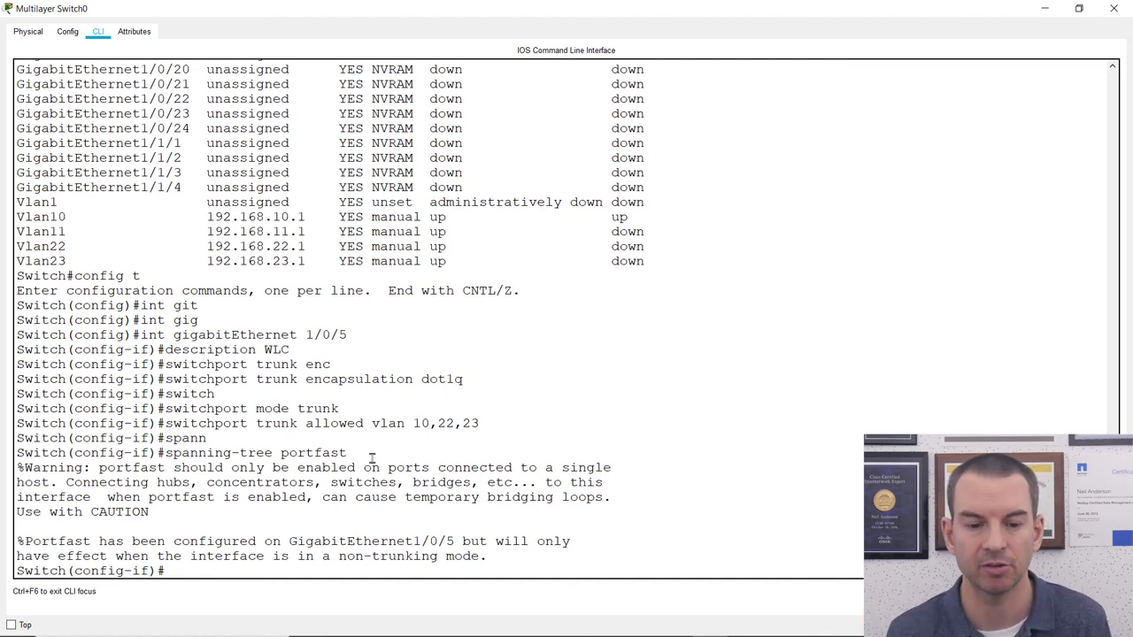
type("exit")
key("Return")
key("Return")
key("Return")
key("Return")
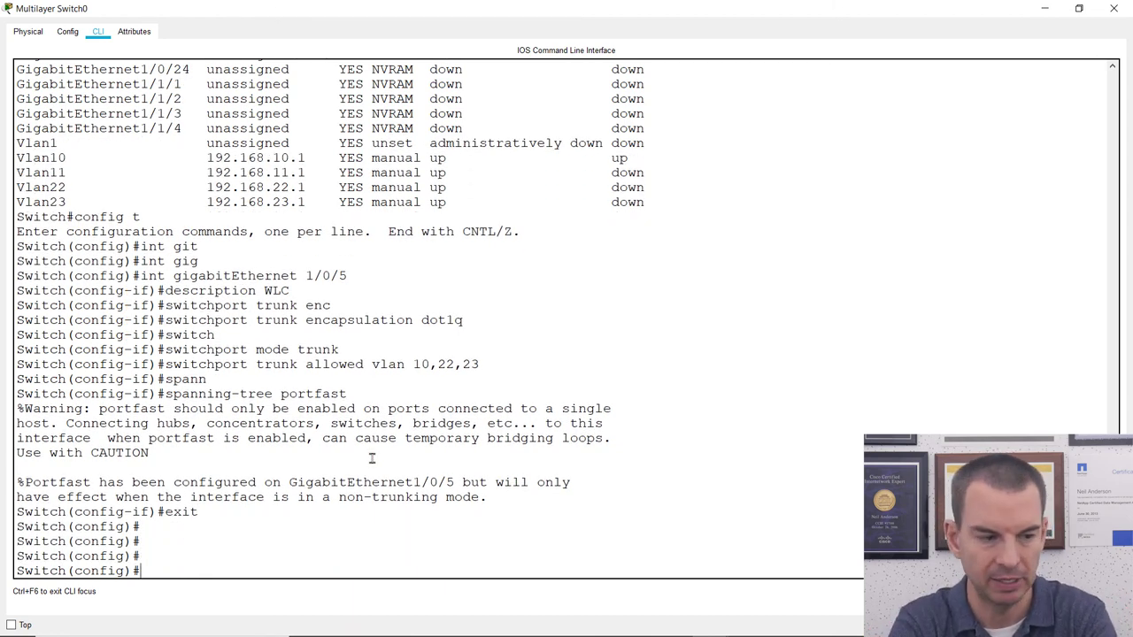
type("inter")
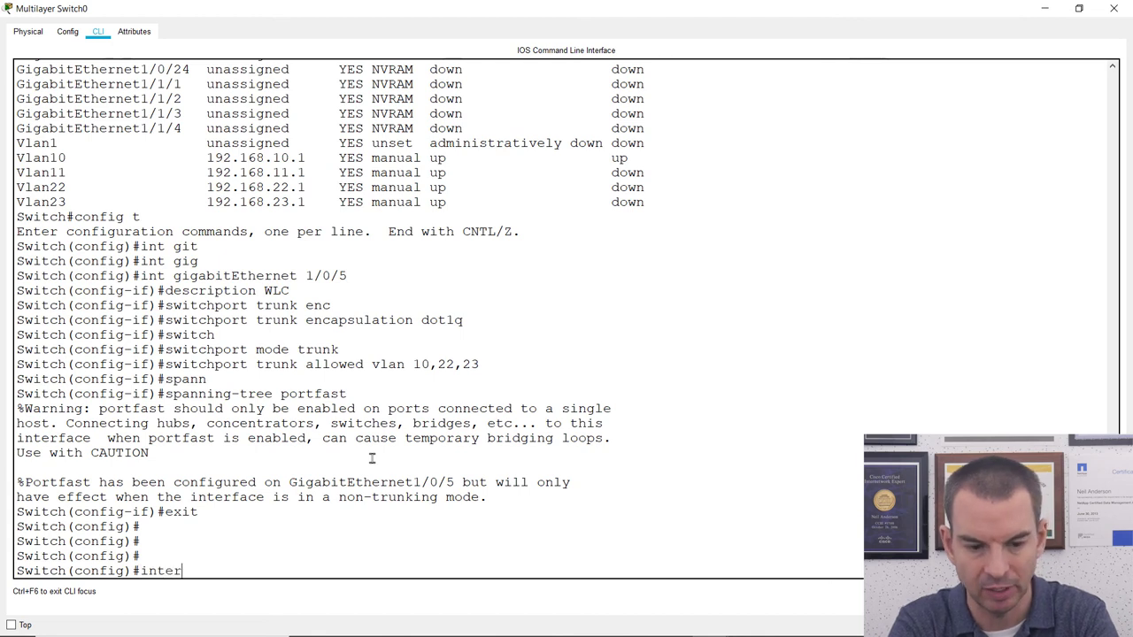
type("face ran")
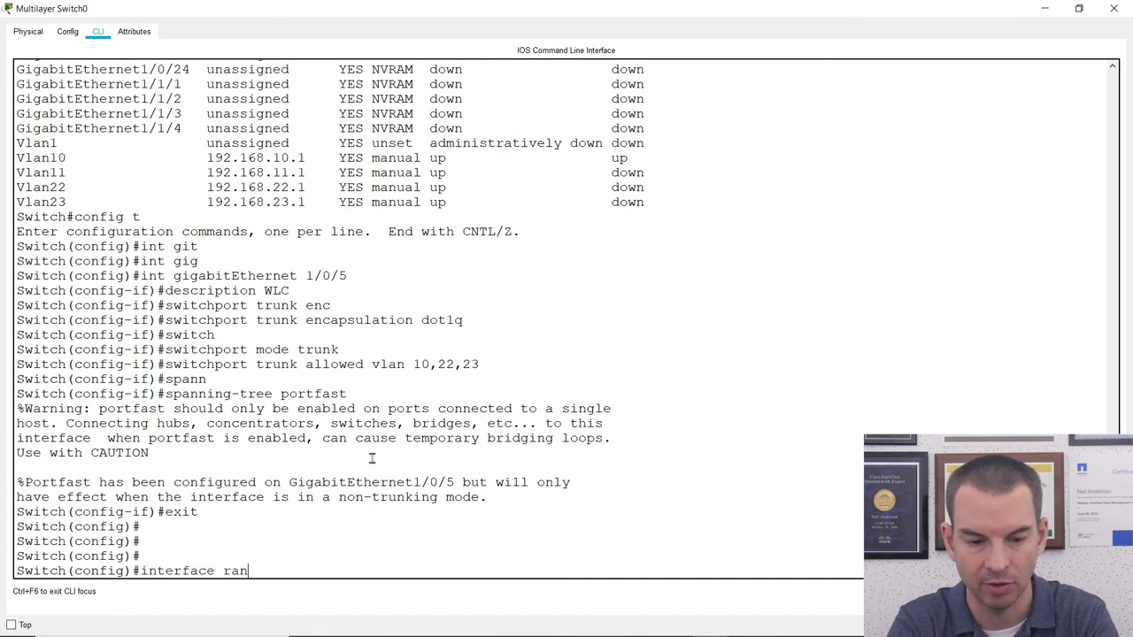
type("ge gig")
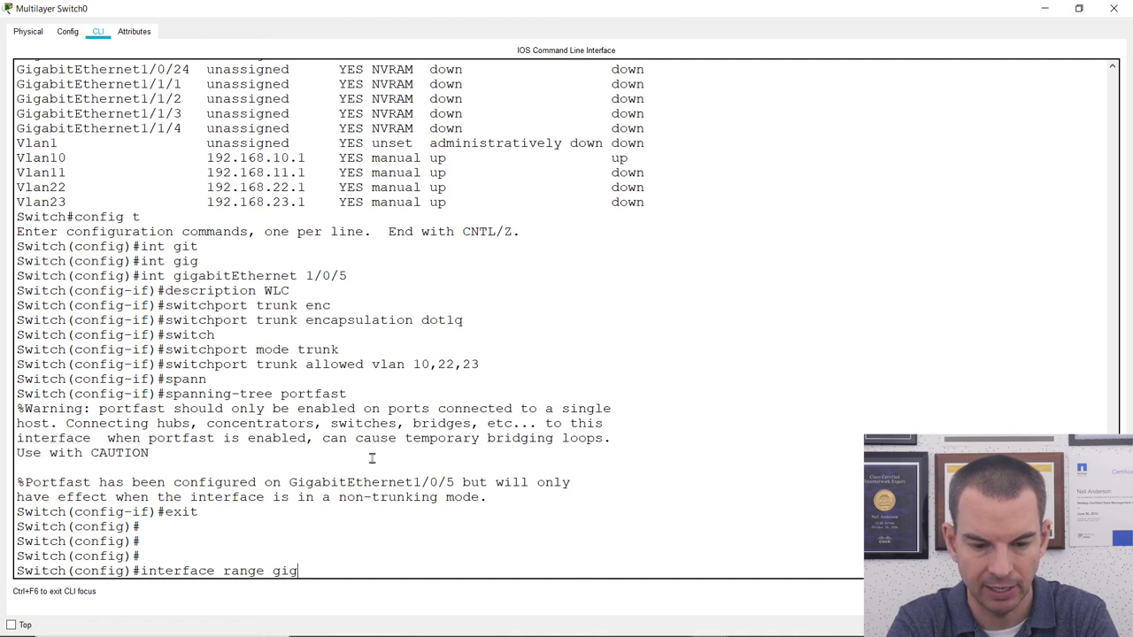
Describe ports Gi1/0/3–4 as 'Wireless AP' and make them access ports.
key("Tab")
type("1/0/3")
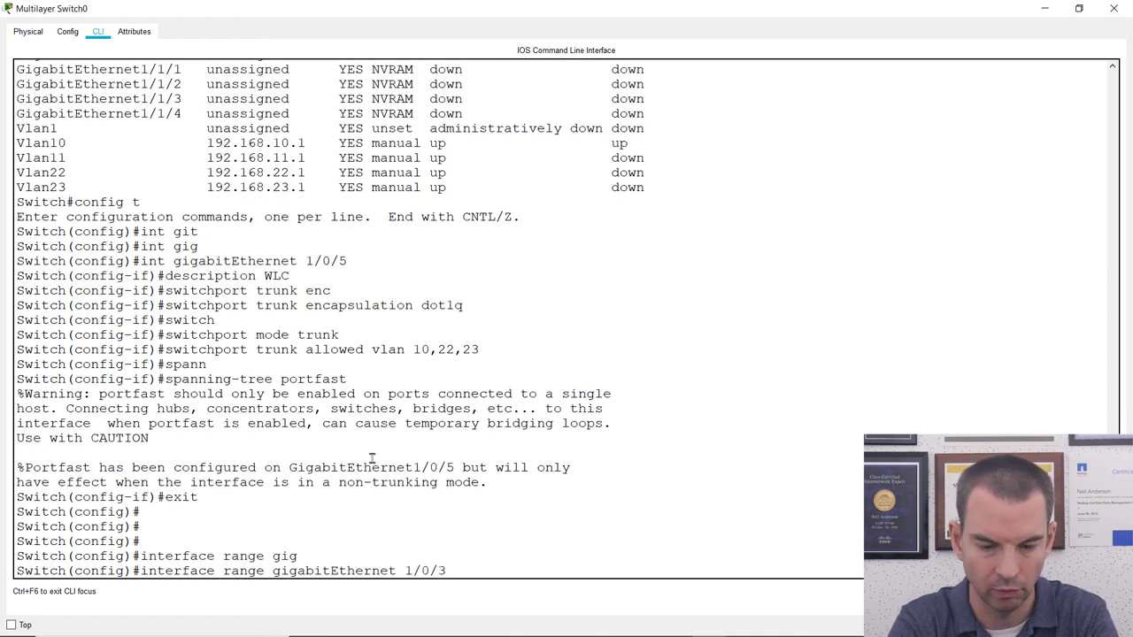
type(" -")
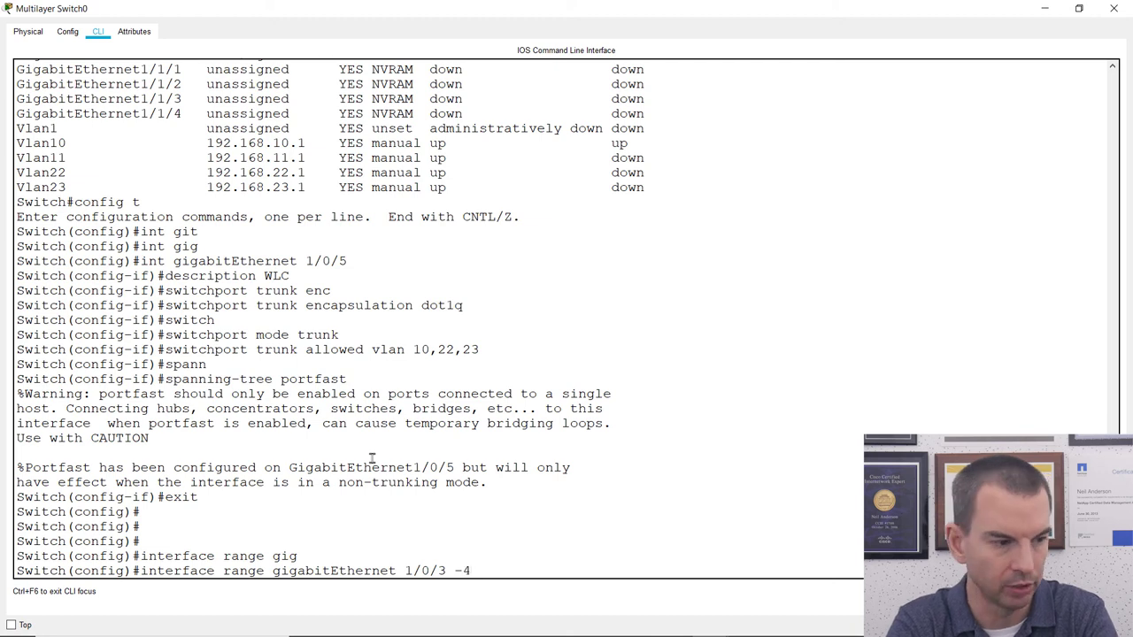
type(" 4")
key("Return")
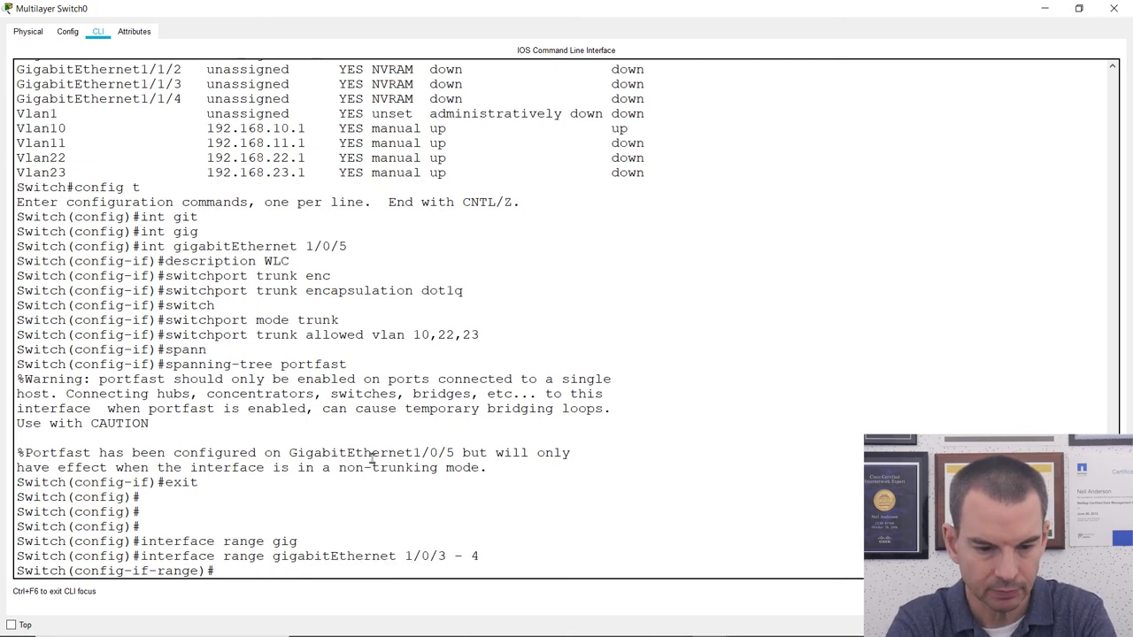
type("description Wireles")
key("BackSpace")
type("ess AP")
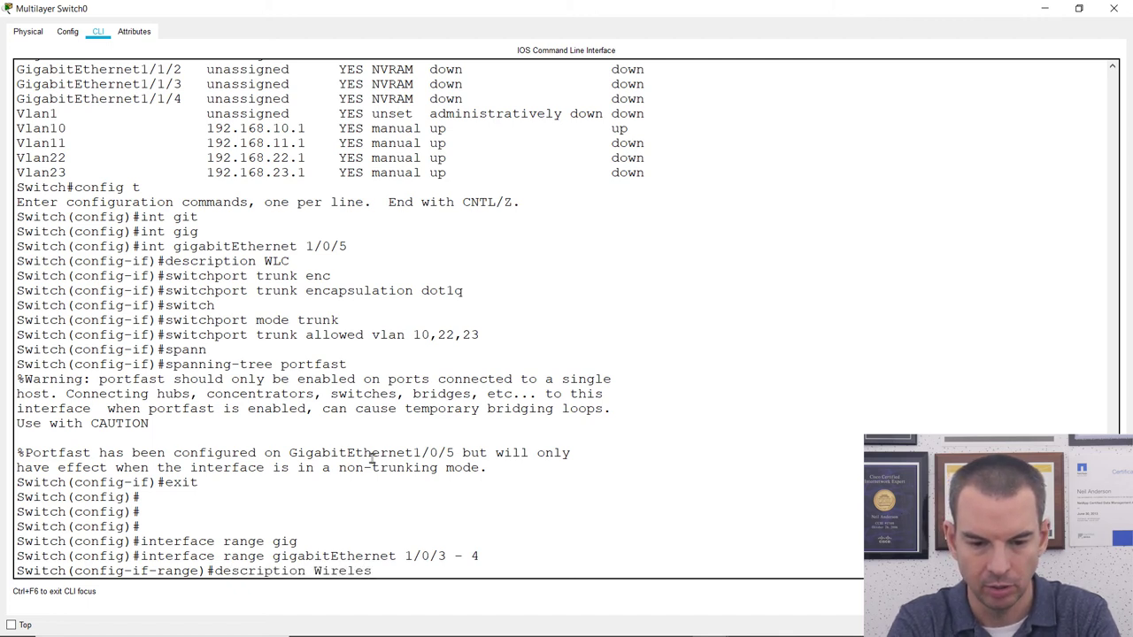
key("Return")
type("s")
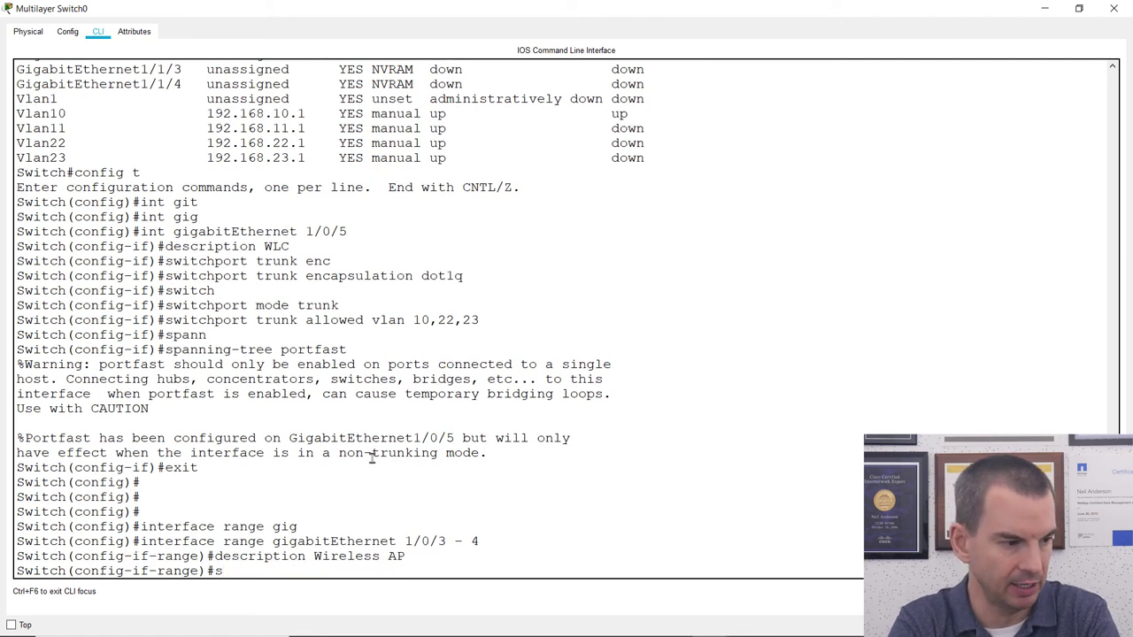
type("witchpo")
key("BackSpace")
type("port mode a")
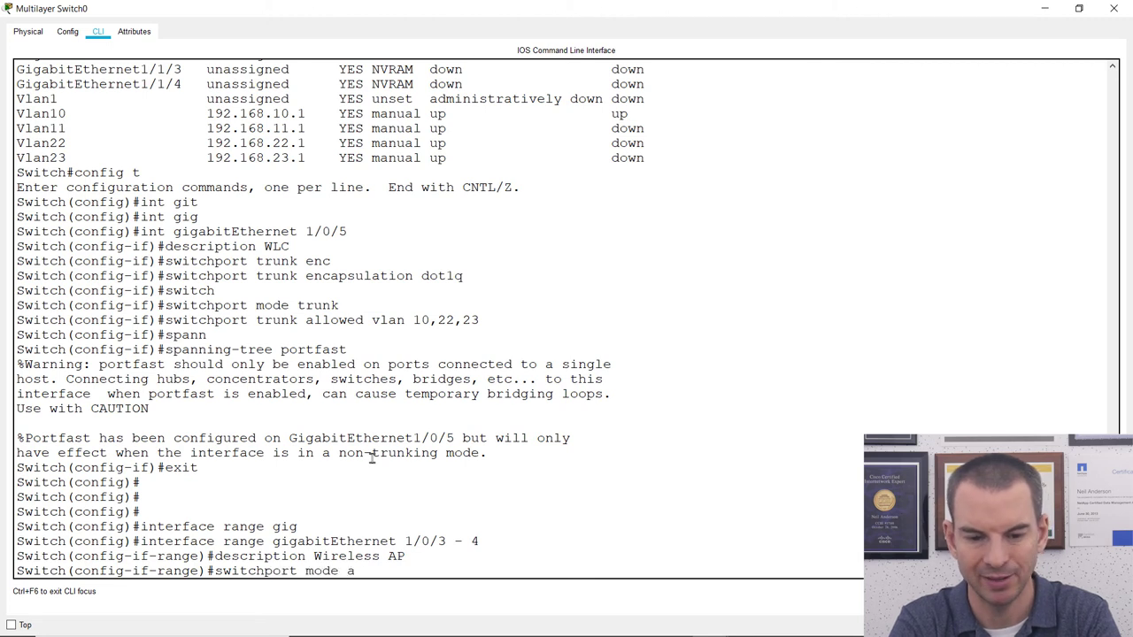
type("ccess")
key("Return")
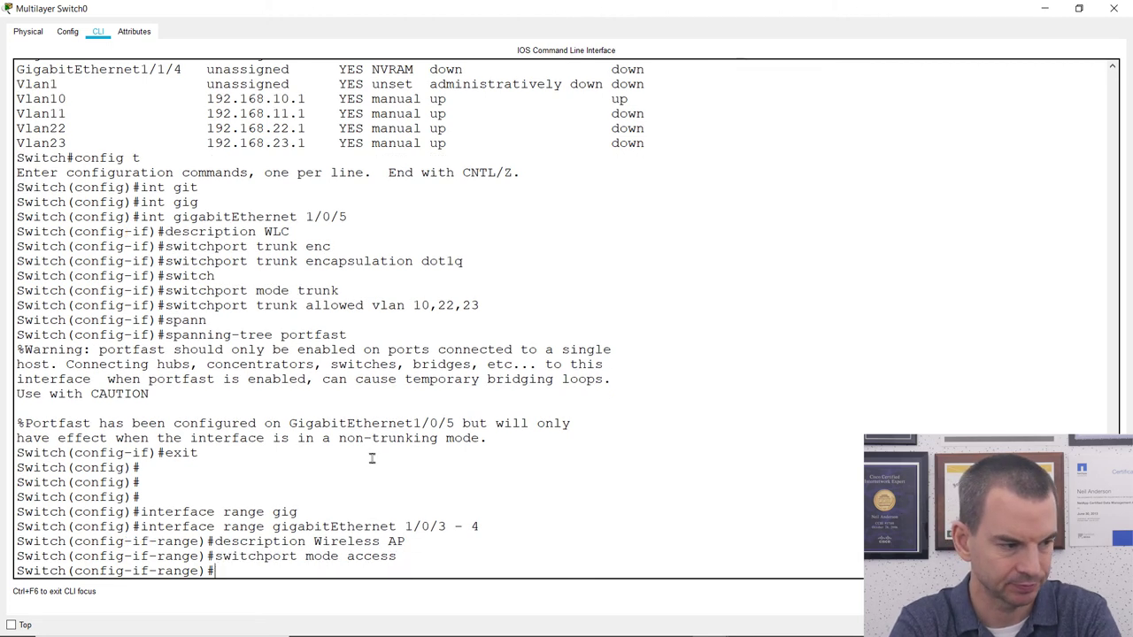
Assign ports Gi1/0/3–4 to access VLAN 10.
type("swticho")
key("BackSpace")
key("BackSpace")
key("BackSpace")
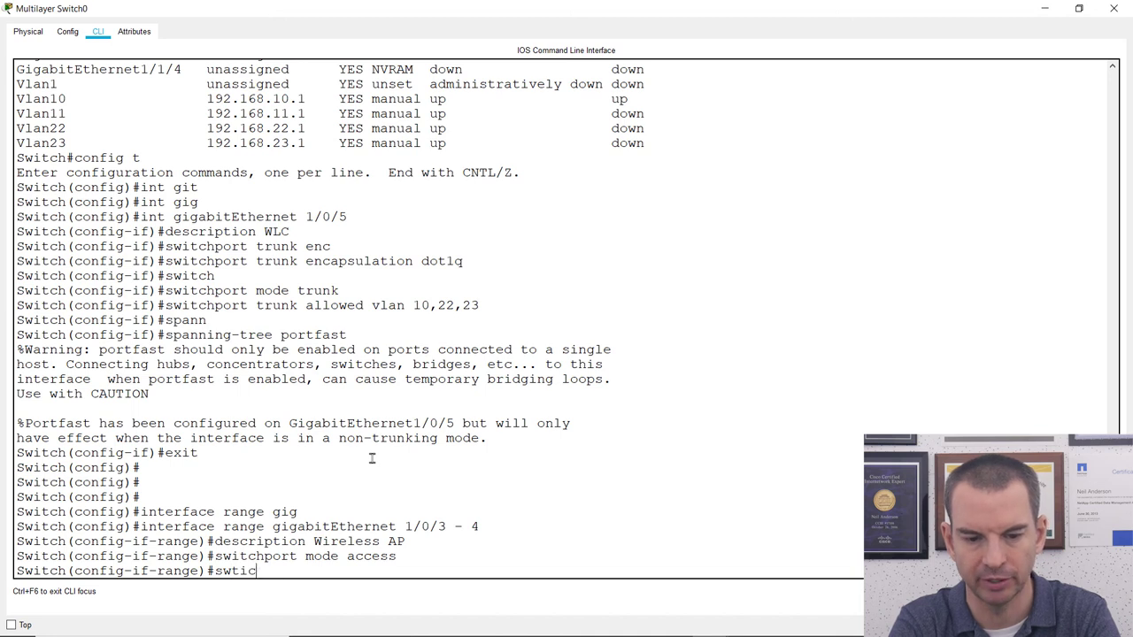
key("BackSpace")
key("BackSpace")
type("itch")
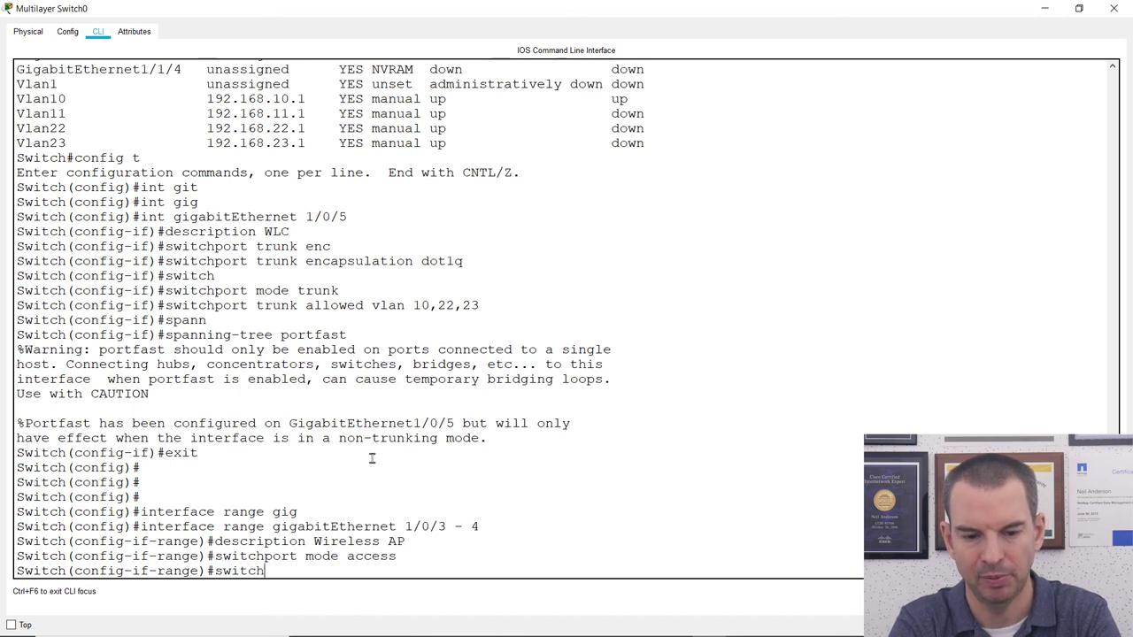
key("Tab")
type("access valn")
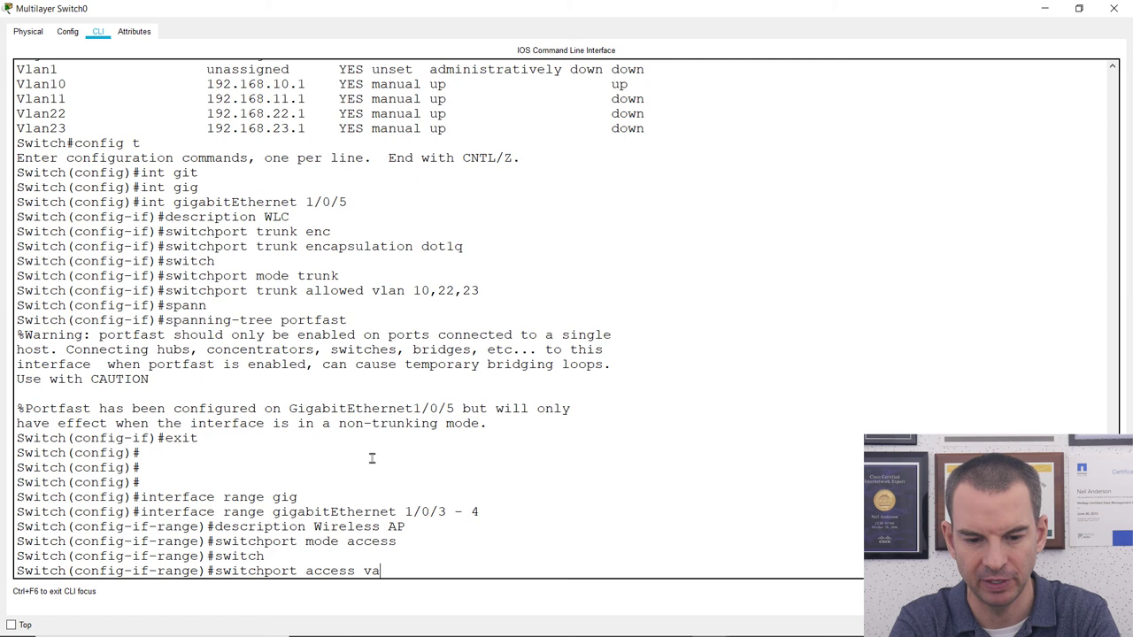
key("BackSpace")
key("BackSpace")
key("BackSpace")
type("lan 10")
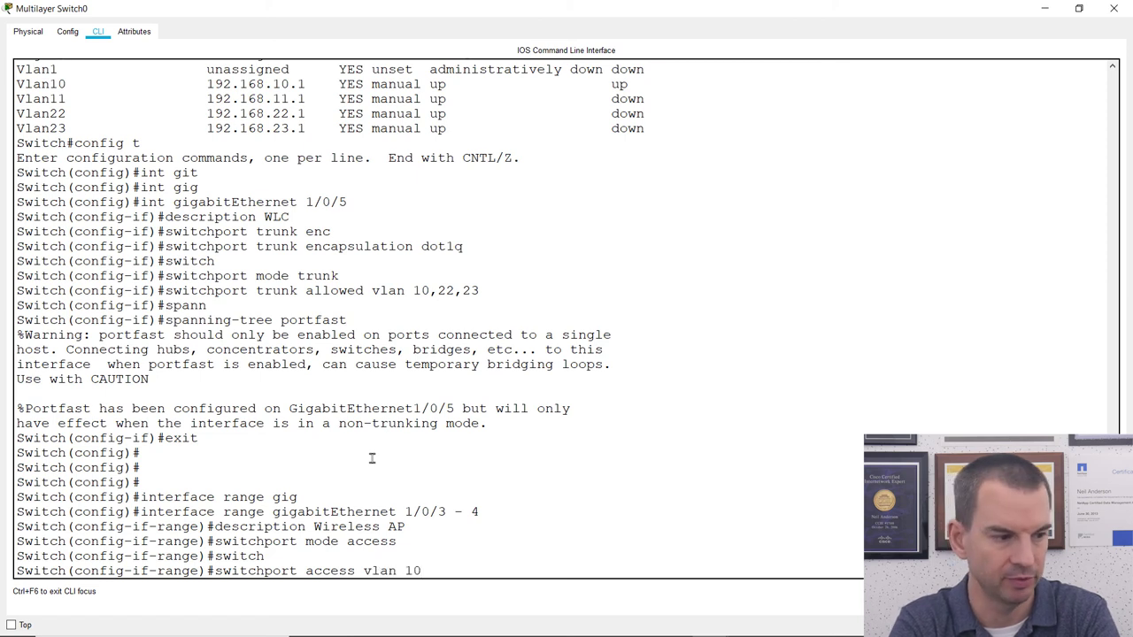
key("Return")
Enable spanning-tree portfast on both AP ports, end configuration, and return to the topology.
type("span")
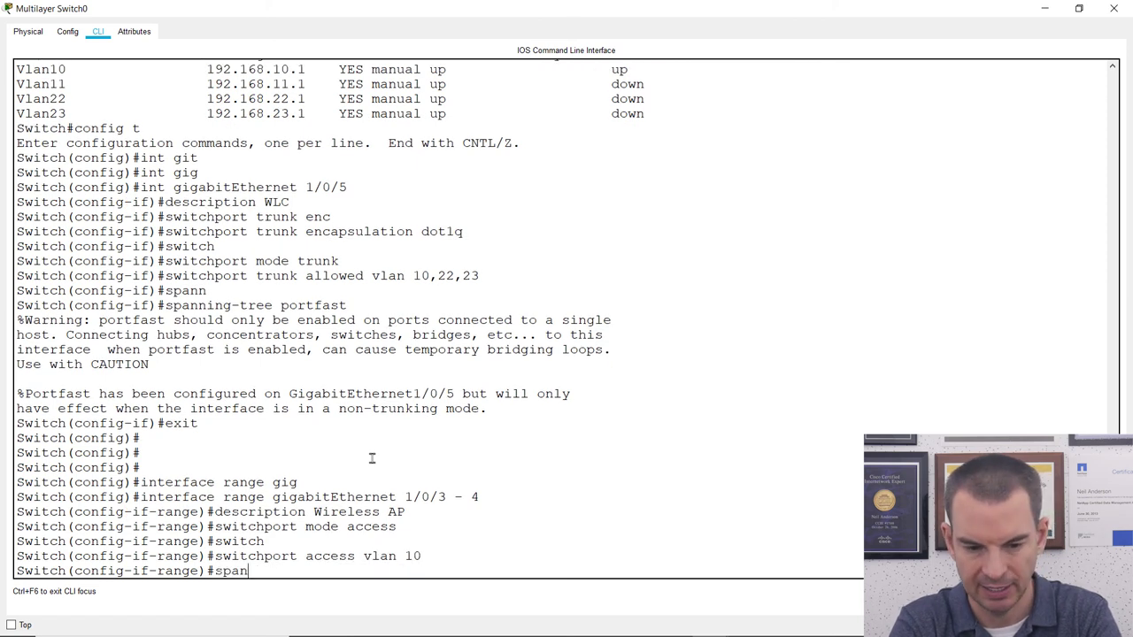
type("n")
key("Tab")
type("portfast")
key("Return")
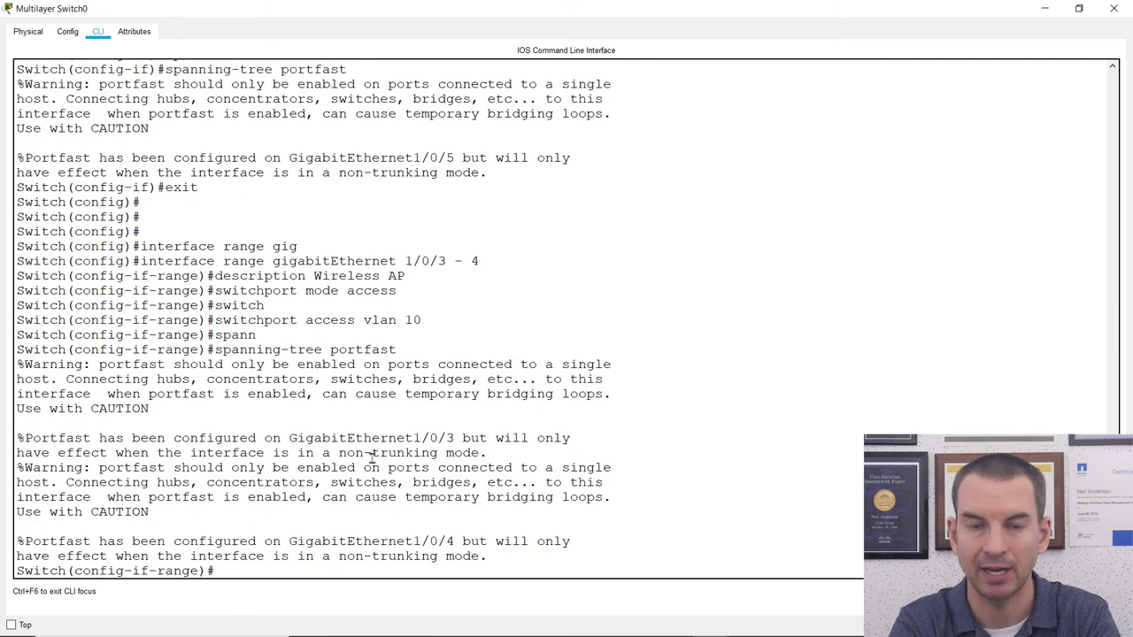
type("end")
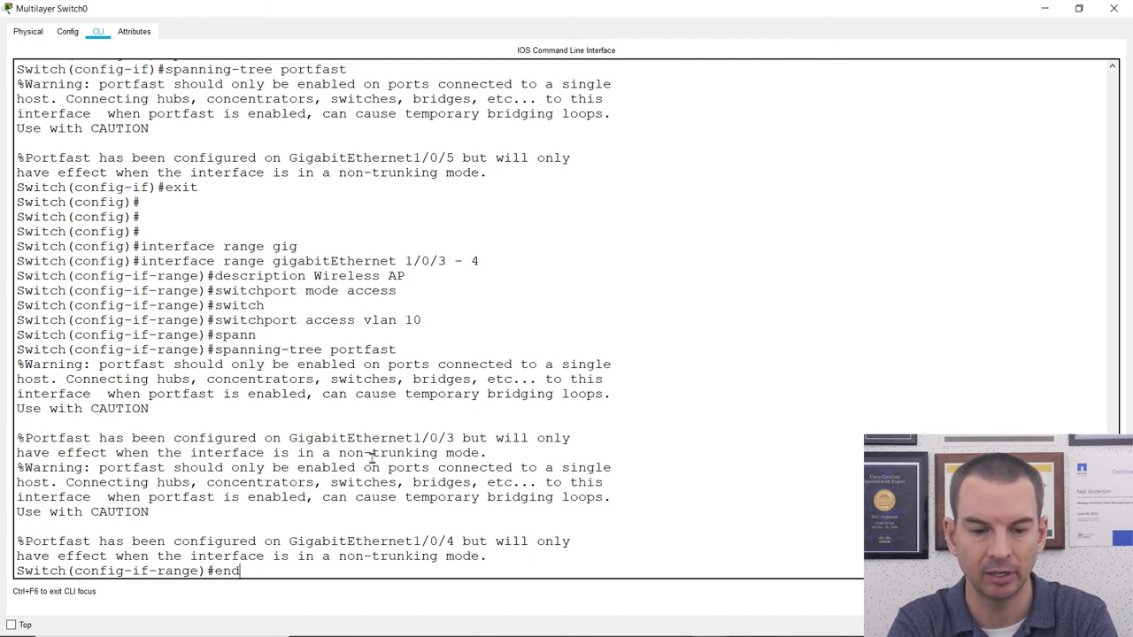
key("Return")
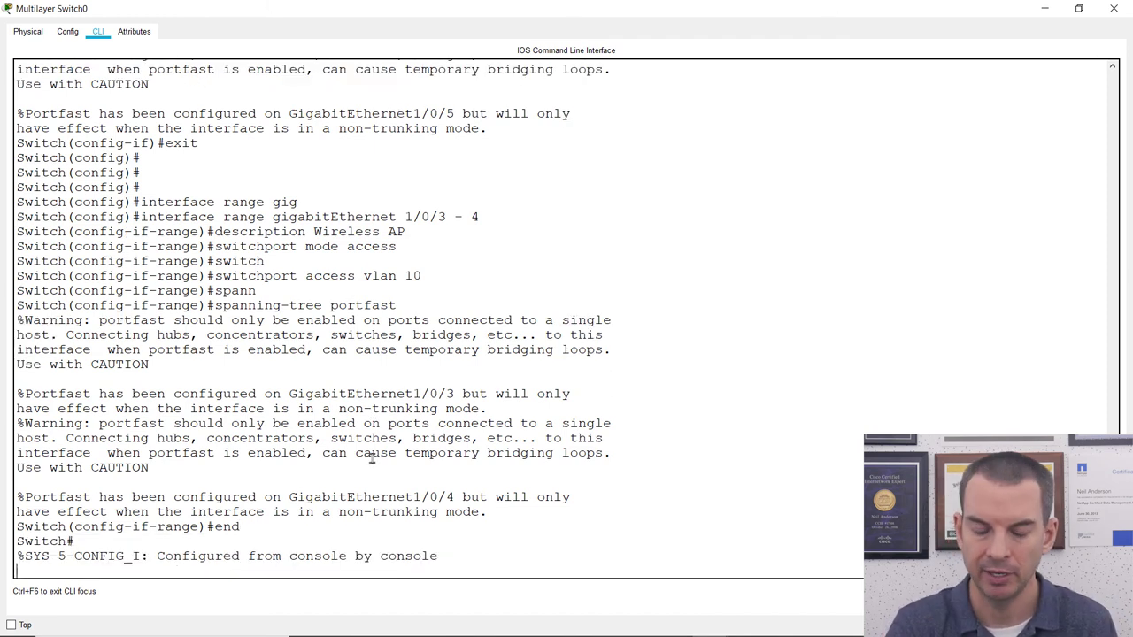
key("Return")
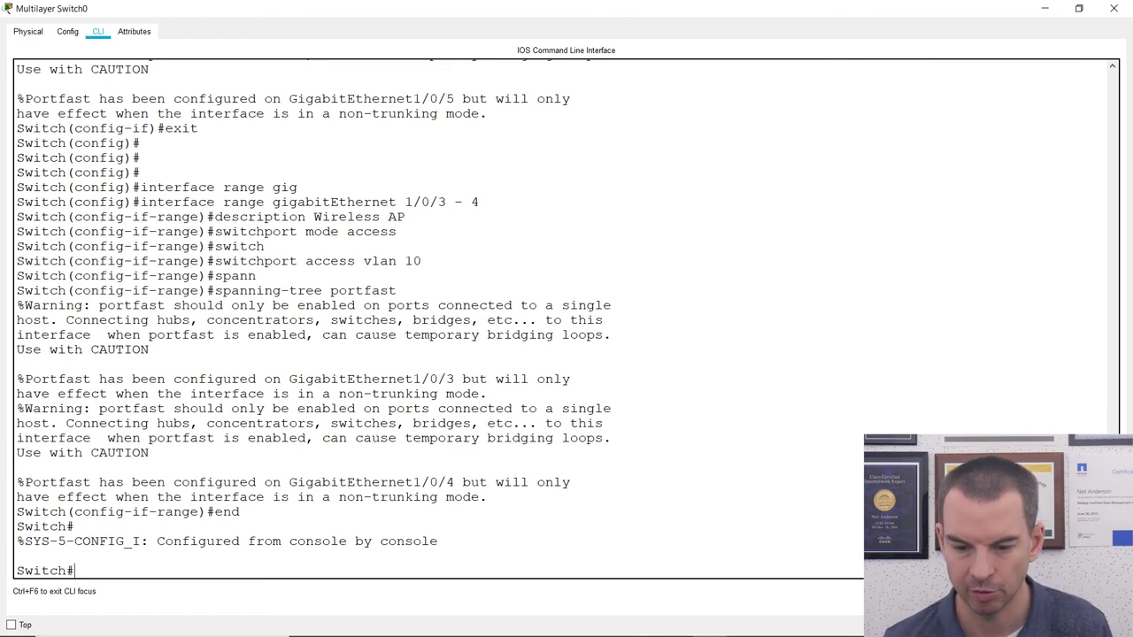
mouse_move(761, 630)
mouse_move(711, 622)
left_click(659, 591)
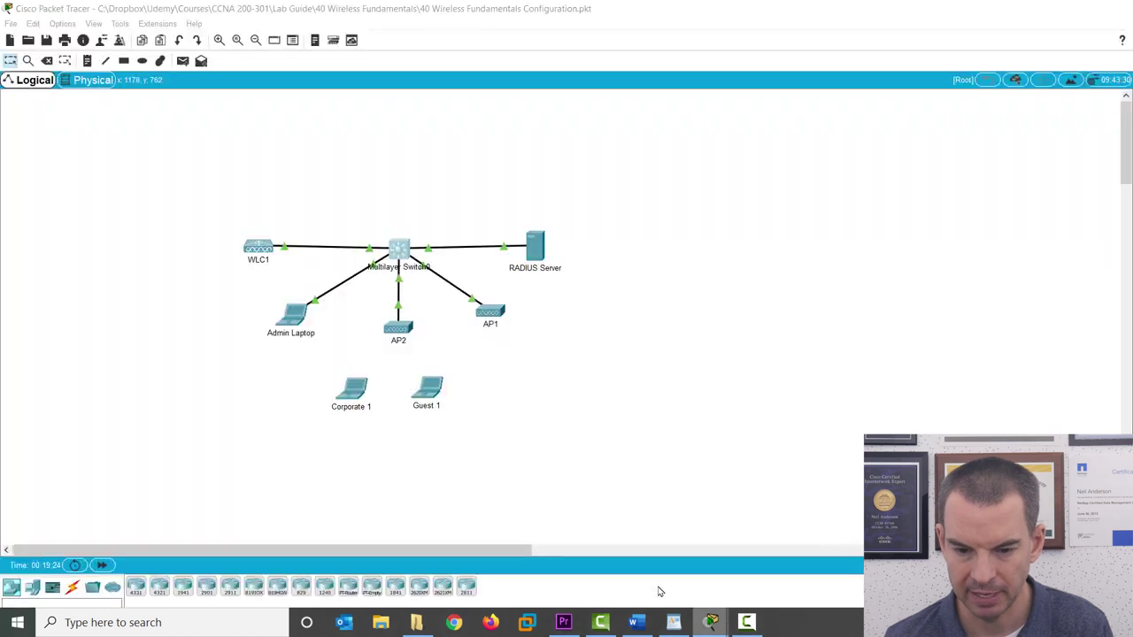
Open the Admin Laptop's web browser in a full-size window.
left_click(295, 322)
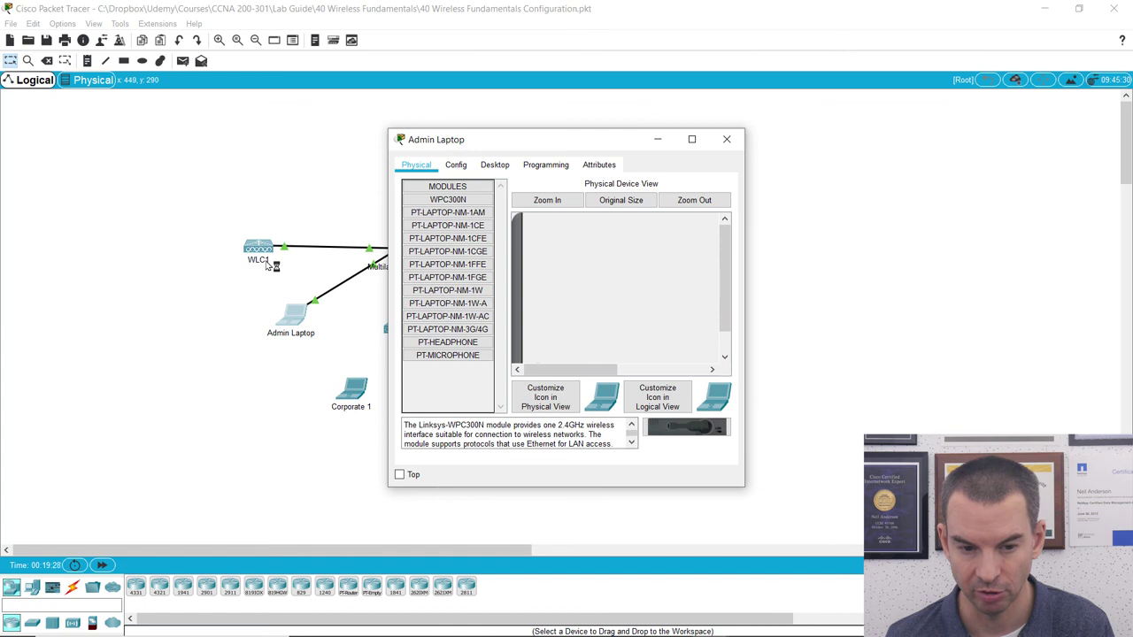
left_click(691, 140)
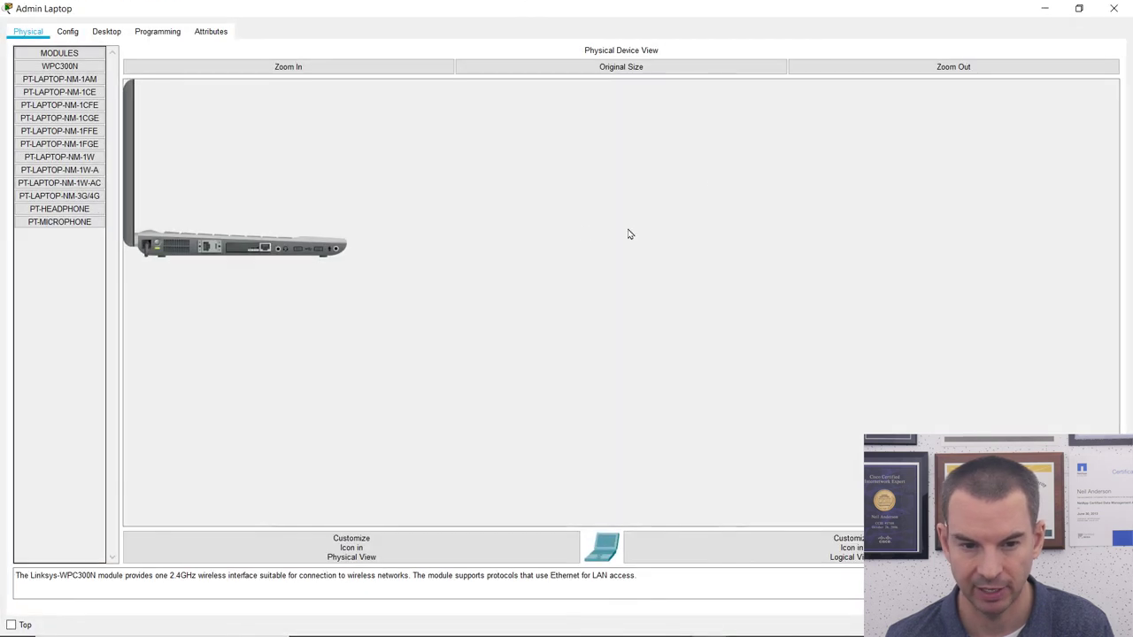
left_click(107, 31)
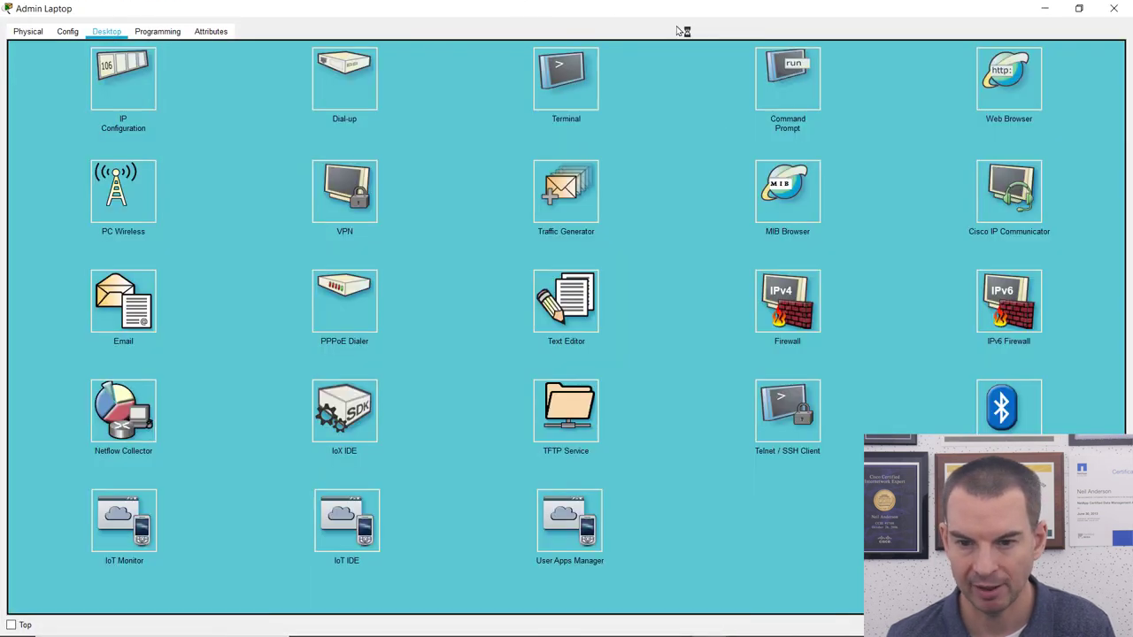
left_click(1007, 76)
left_click(94, 74)
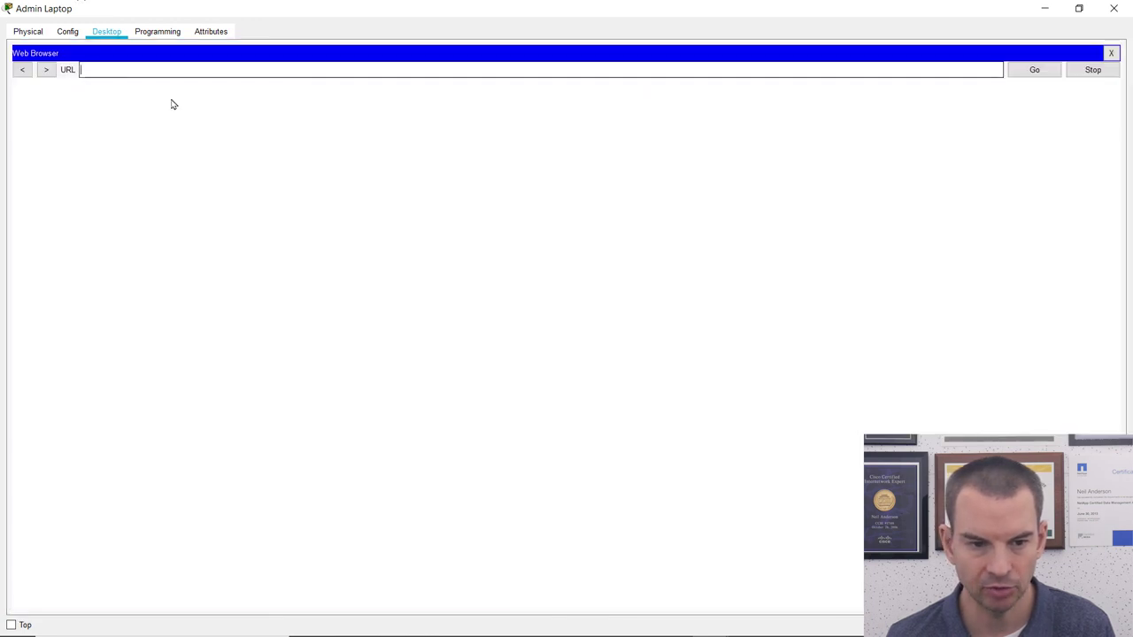
type("http")
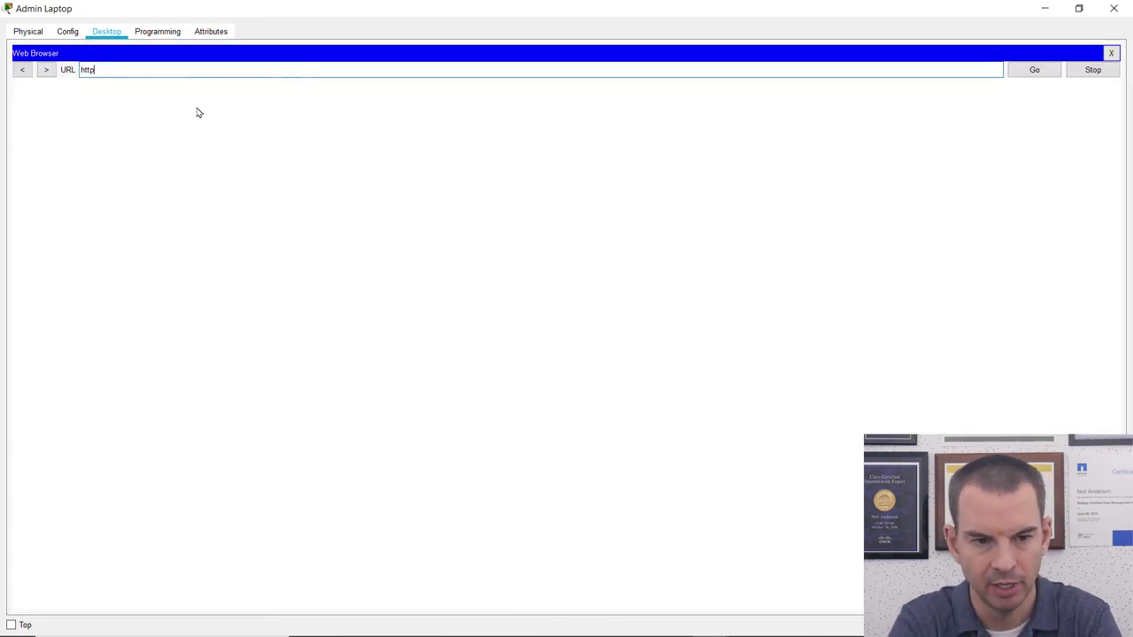
type("s://")
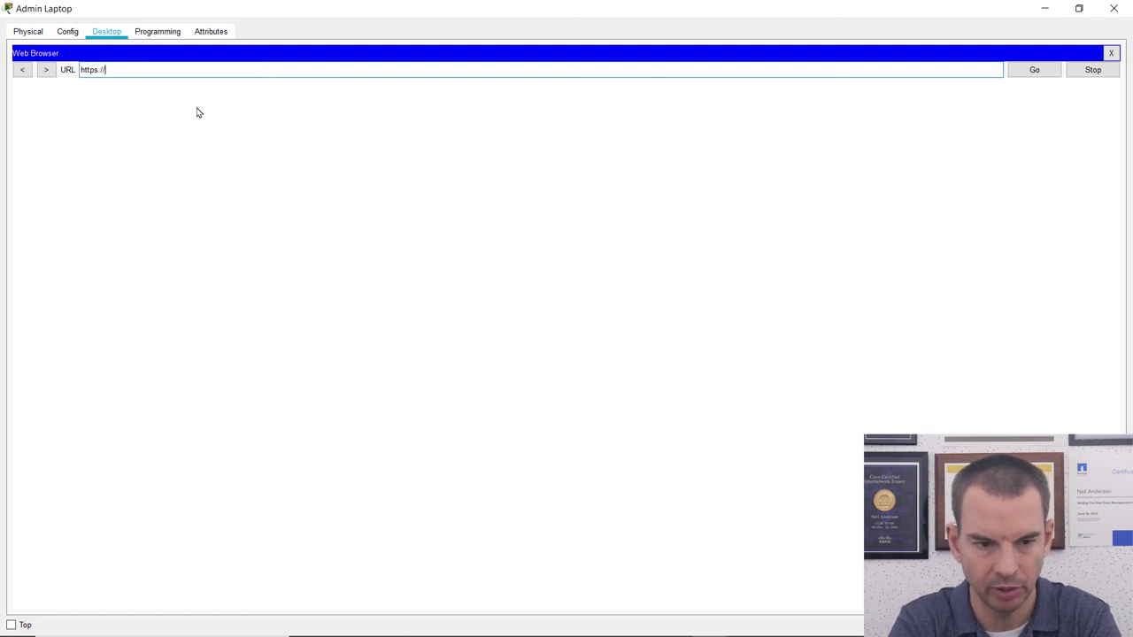
type("192.1")
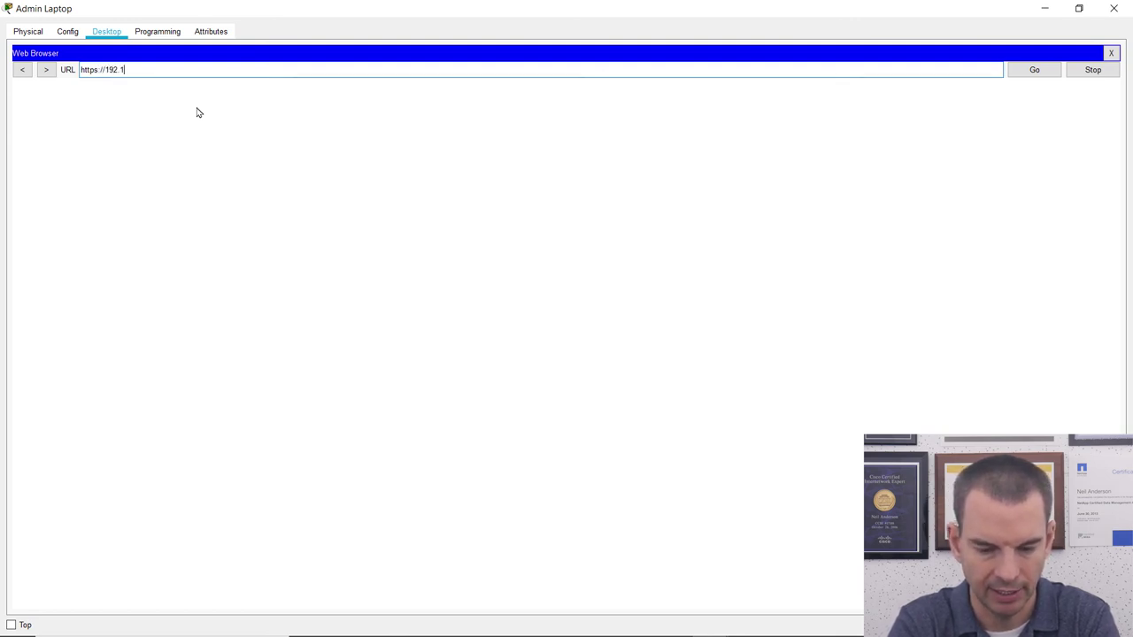
type("68.10.11")
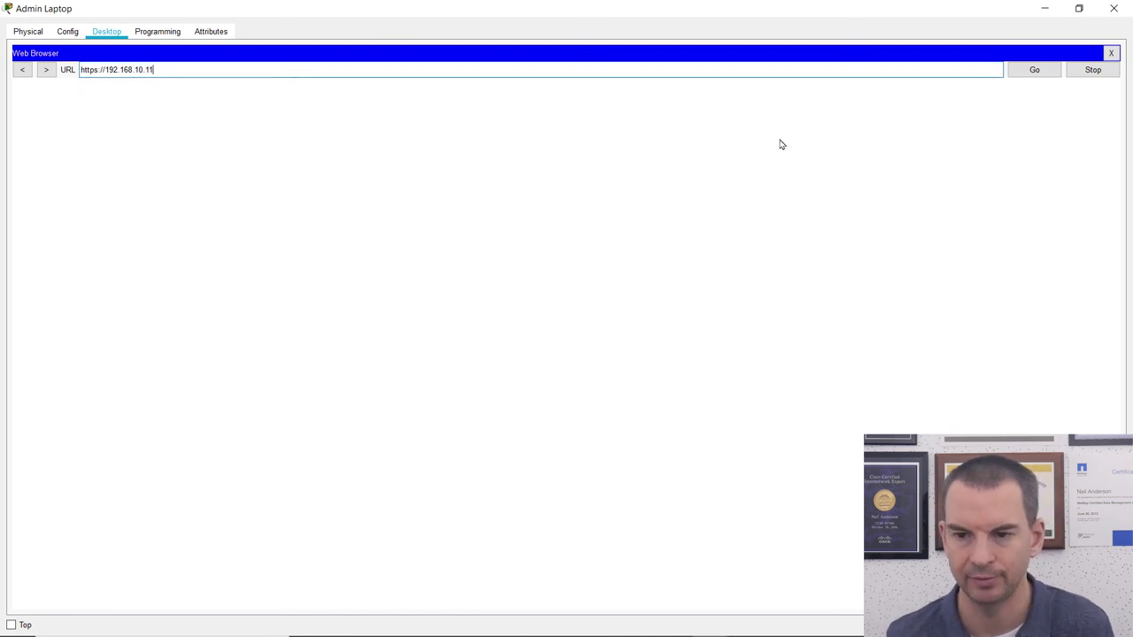
left_click(1031, 74)
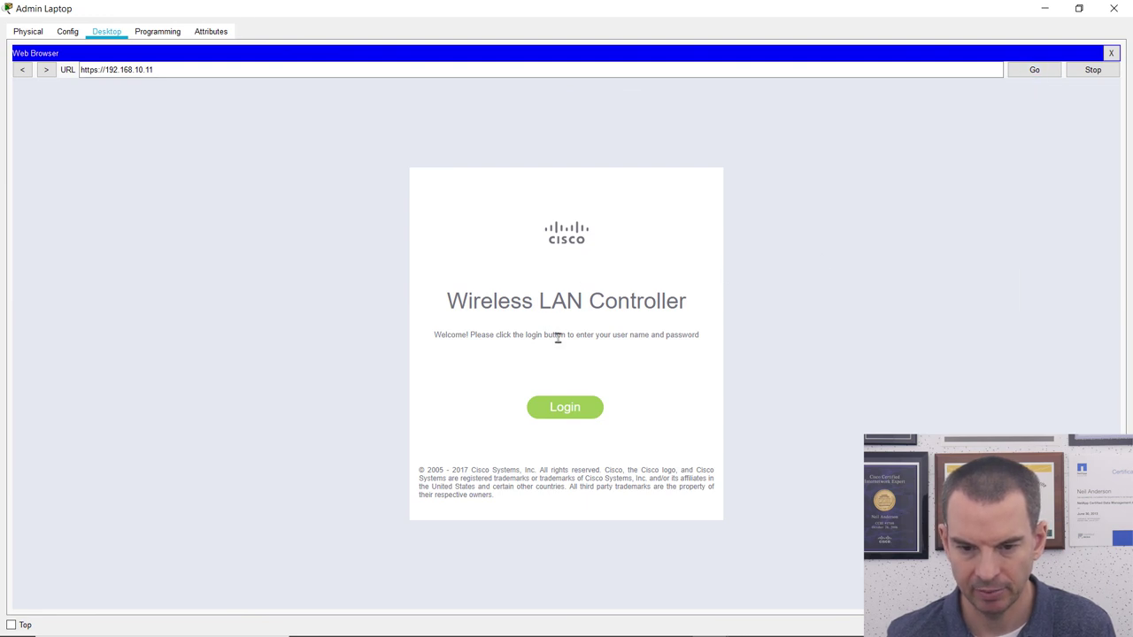
Log in to the Wireless LAN Controller with the admin username and password.
left_click(564, 409)
type("admin")
left_click(540, 145)
type("admin")
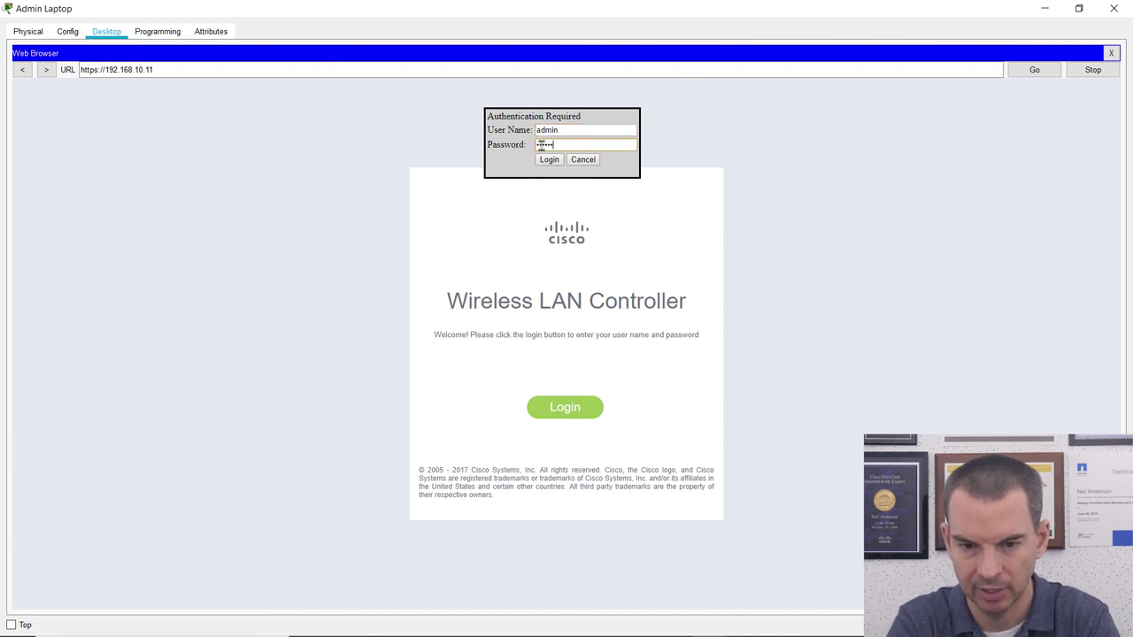
key("Return")
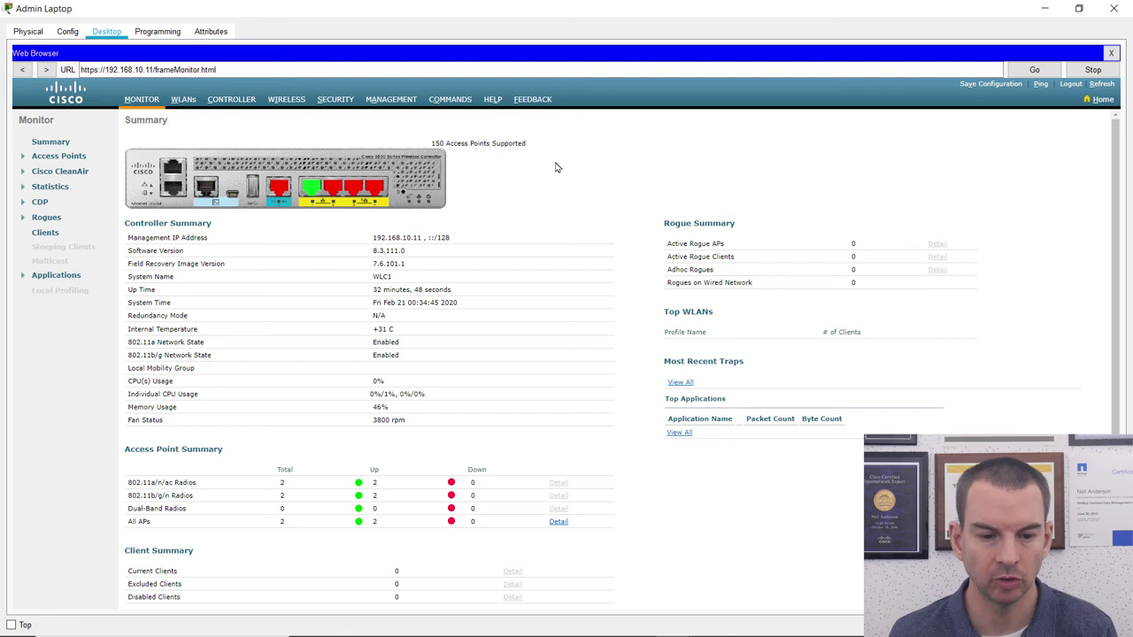
Confirm the Access Point Summary shows 2 APs, then expand the Access Points section.
left_click_drag(217, 449, 121, 450)
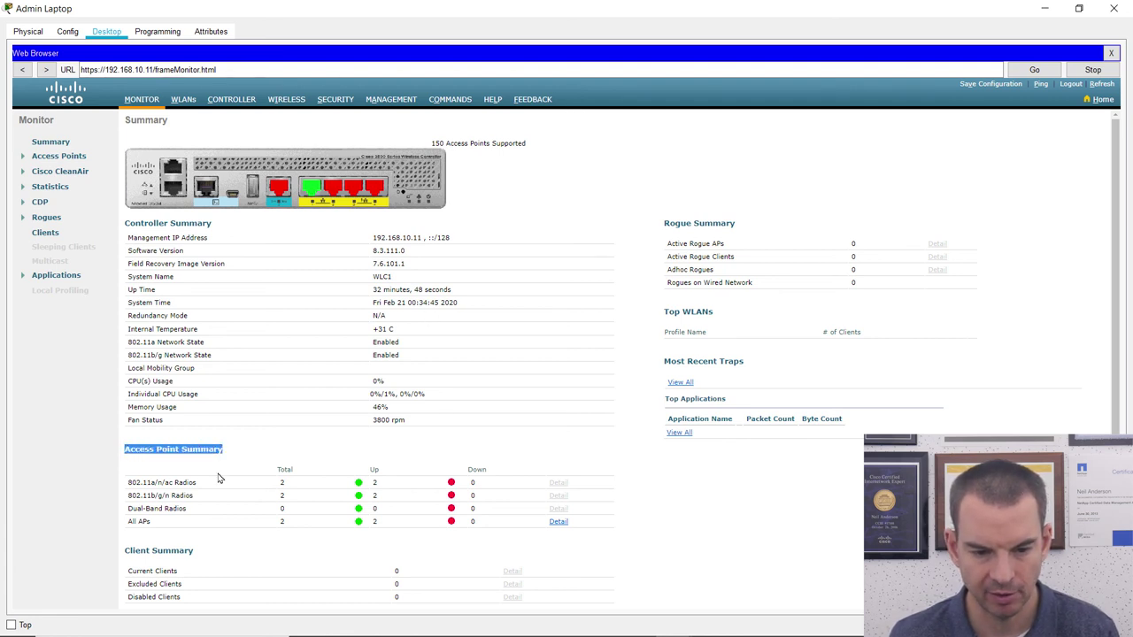
left_click(280, 522)
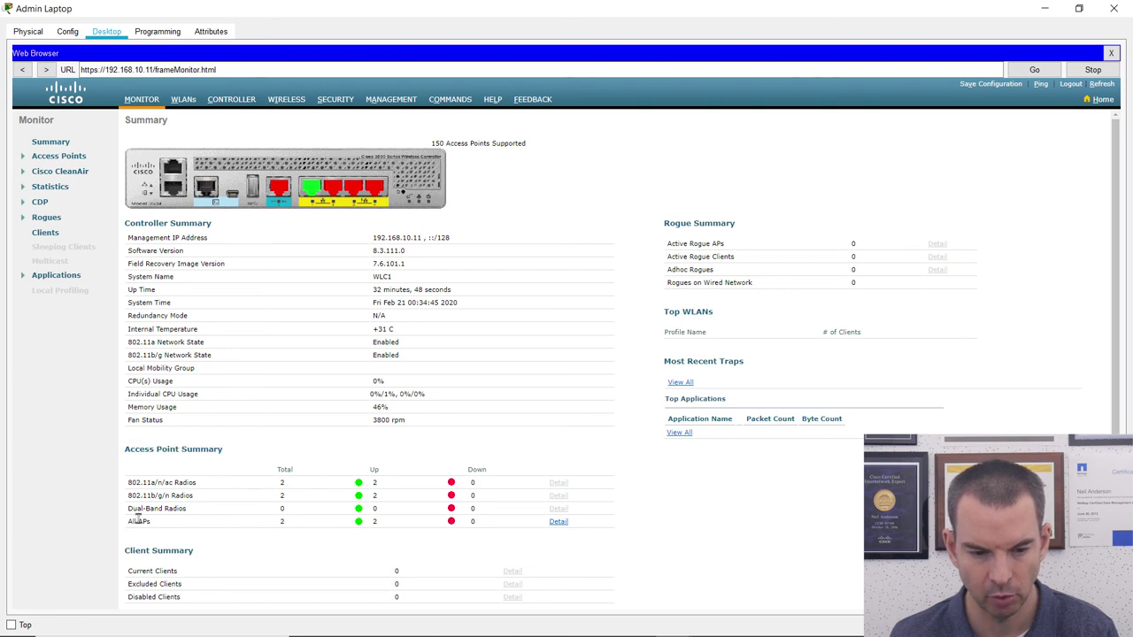
left_click_drag(277, 520, 289, 521)
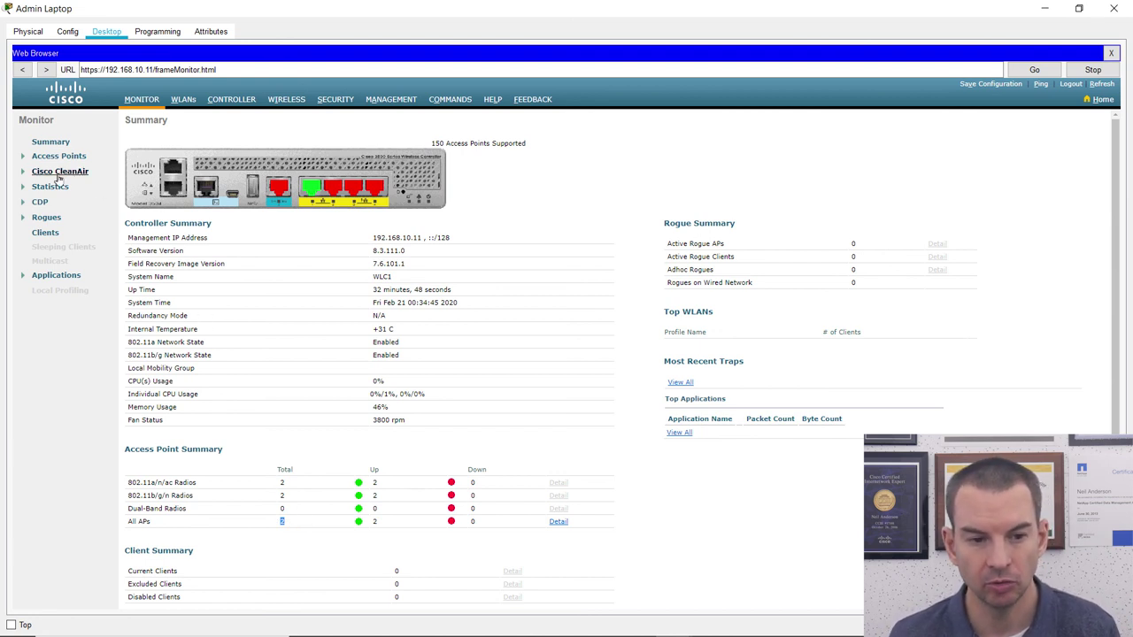
left_click(24, 157)
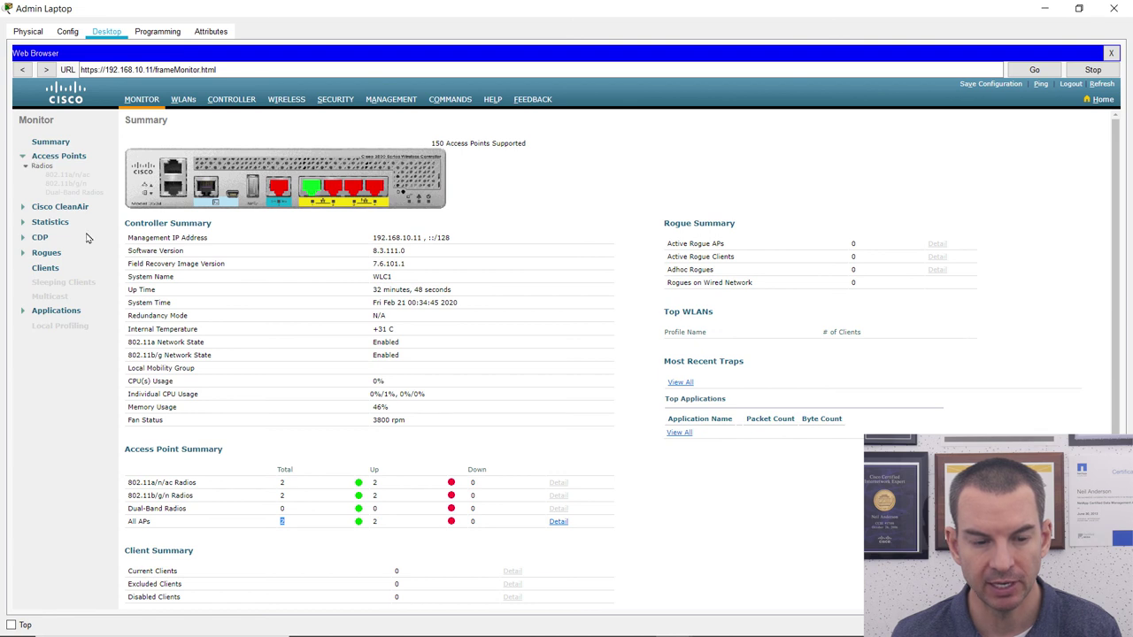